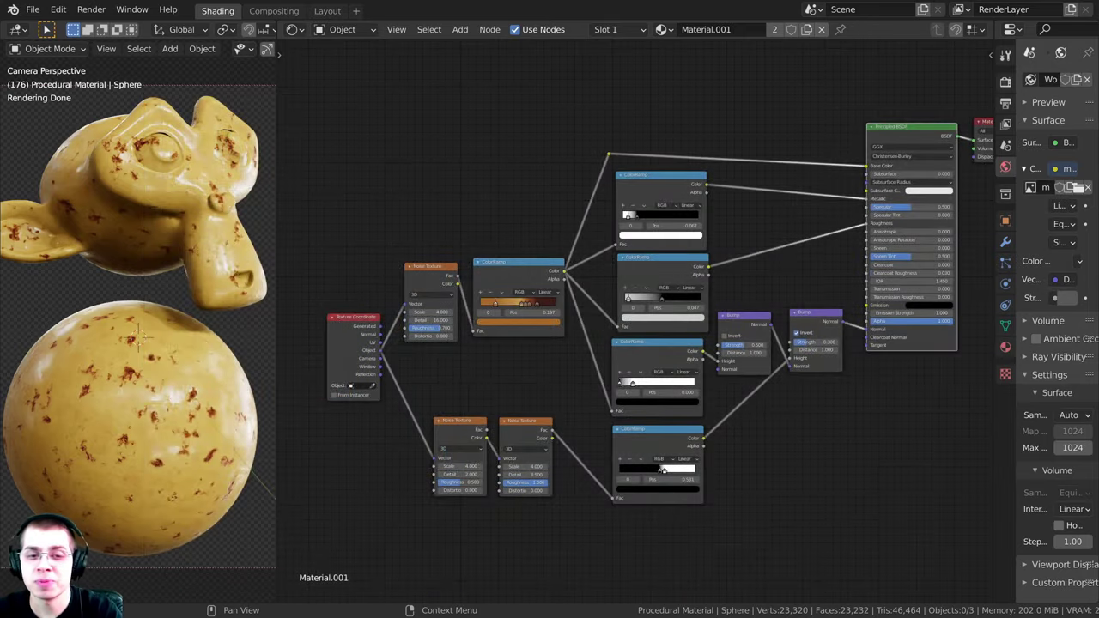
scroll(715, 266, "up", 2)
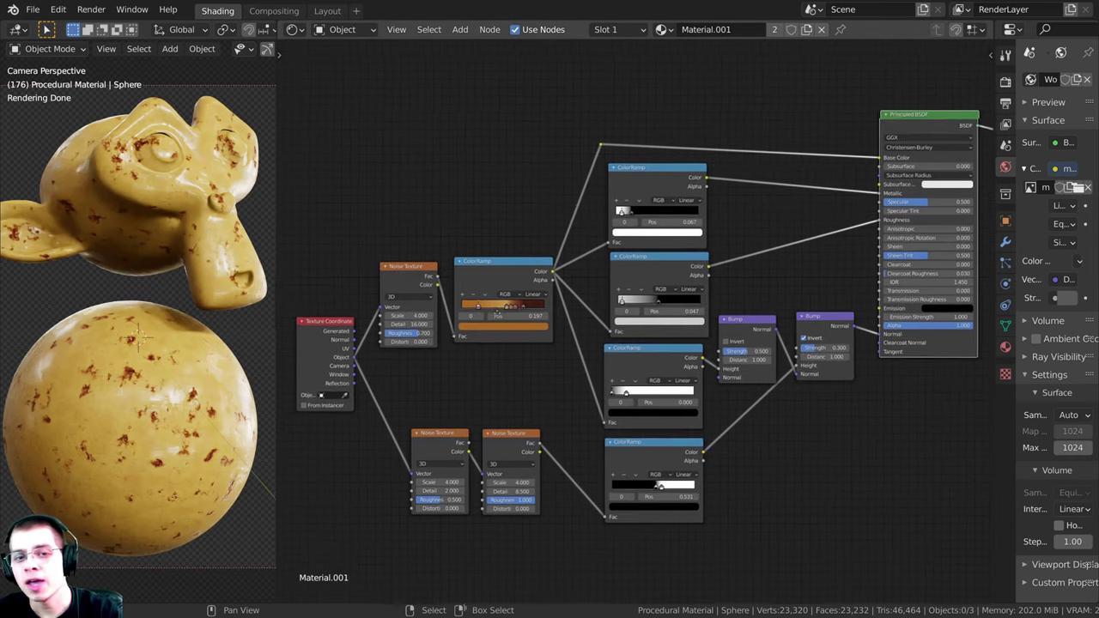
mouse_move(497, 313)
middle_mouse_down()
mouse_move(490, 318)
mouse_move(498, 311)
middle_mouse_up()
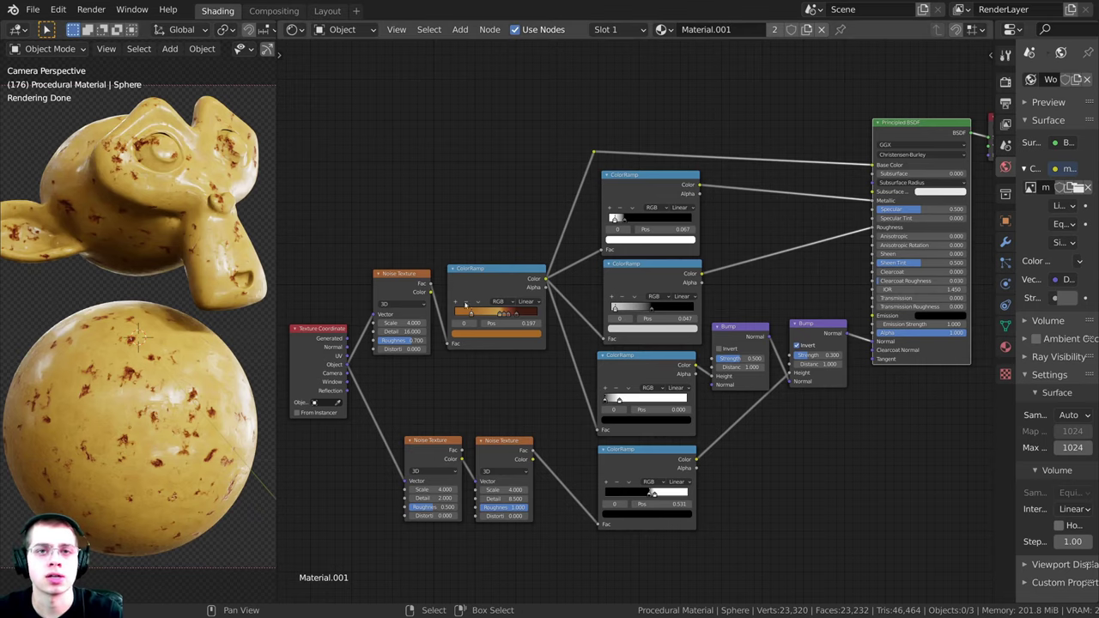
scroll(527, 305, "down", 1)
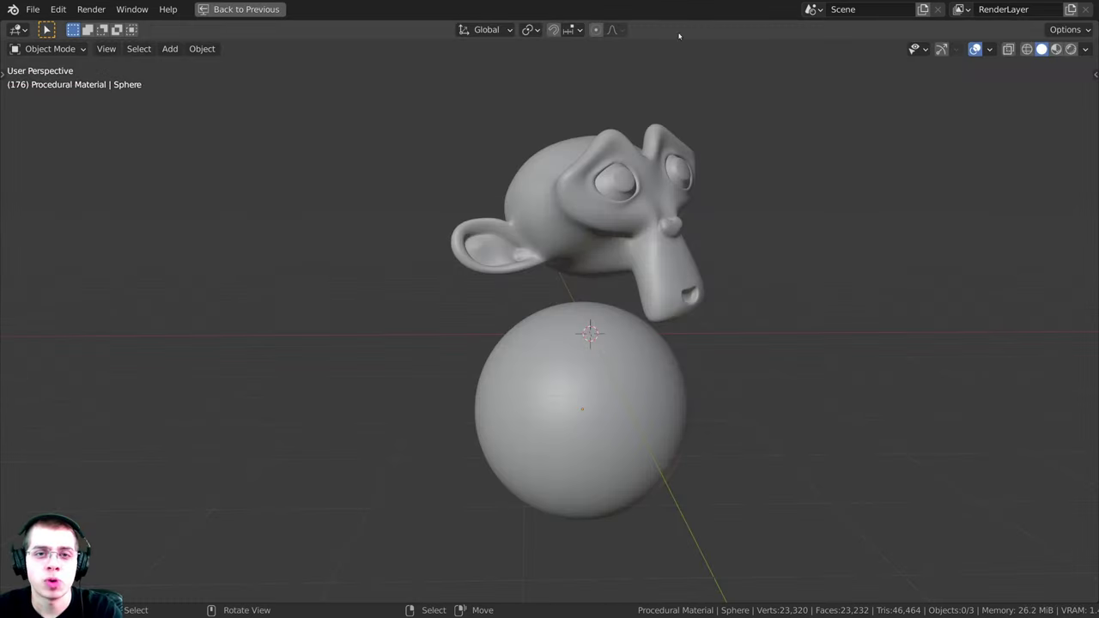
Step: Add an ico sphere mesh to the scene and set its subdivisions to 6
key("shift+a")
mouse_move(603, 131)
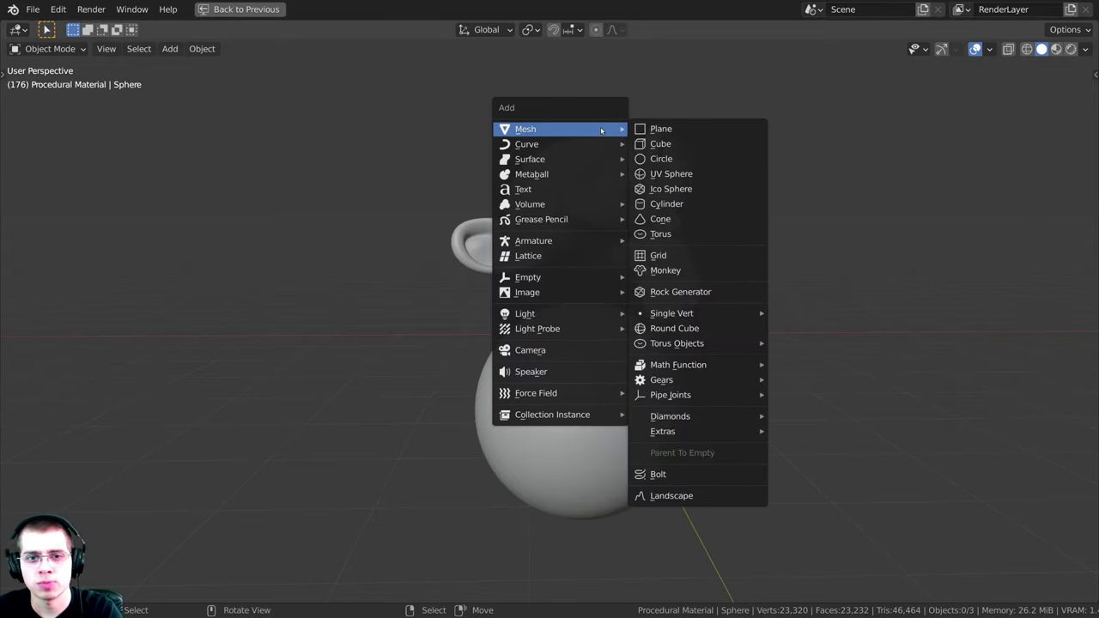
left_click(678, 188)
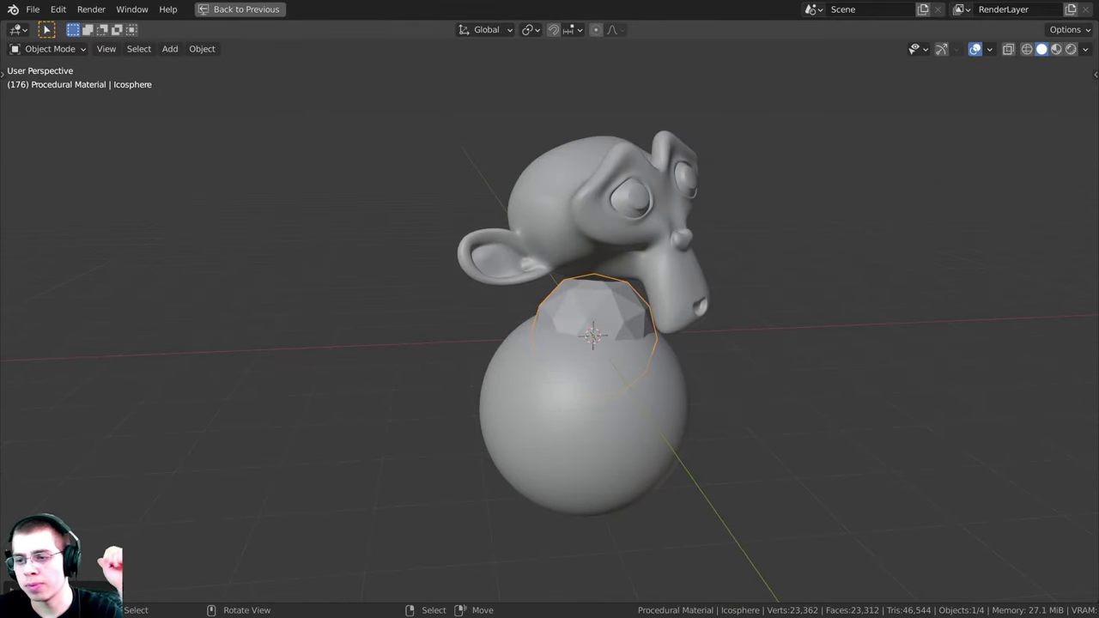
left_click(34, 590)
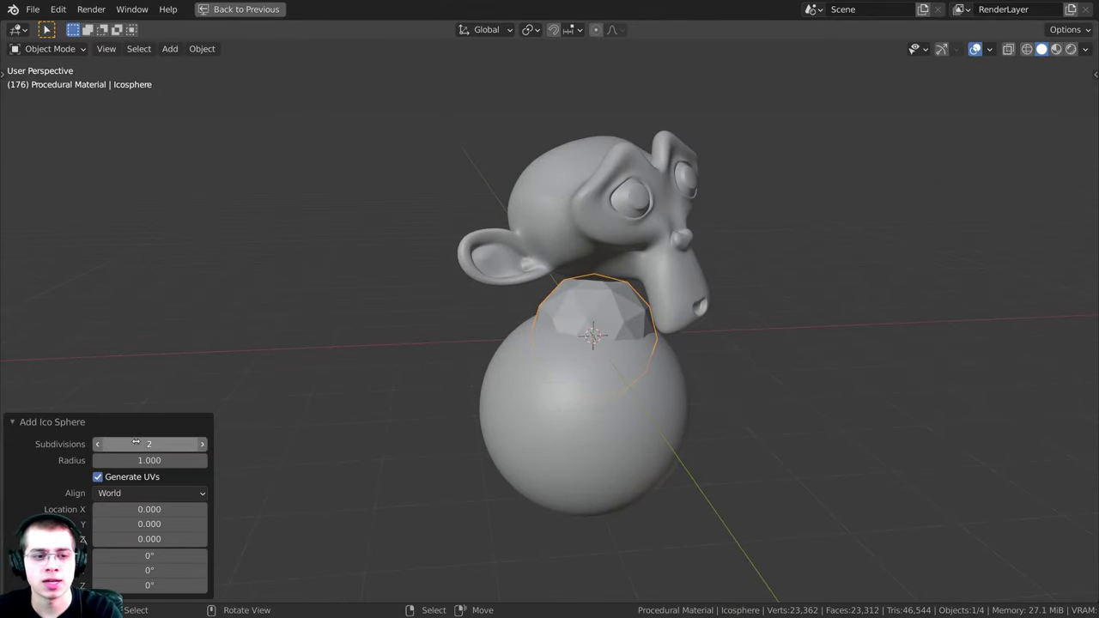
left_click(134, 442)
type("6")
key("Return")
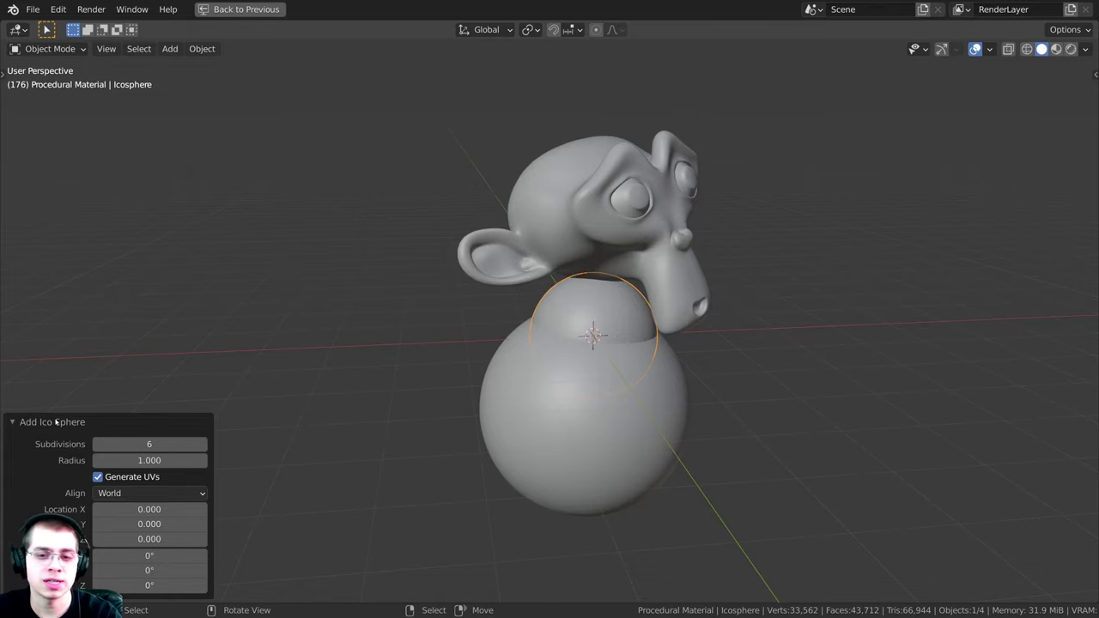
Step: Delete the newly added ico sphere from the scene
scroll(473, 361, "up", 3)
key("x")
left_click(550, 277)
Step: Select the large sphere and the monkey head in turn and examine the models from several angles
left_click(586, 375)
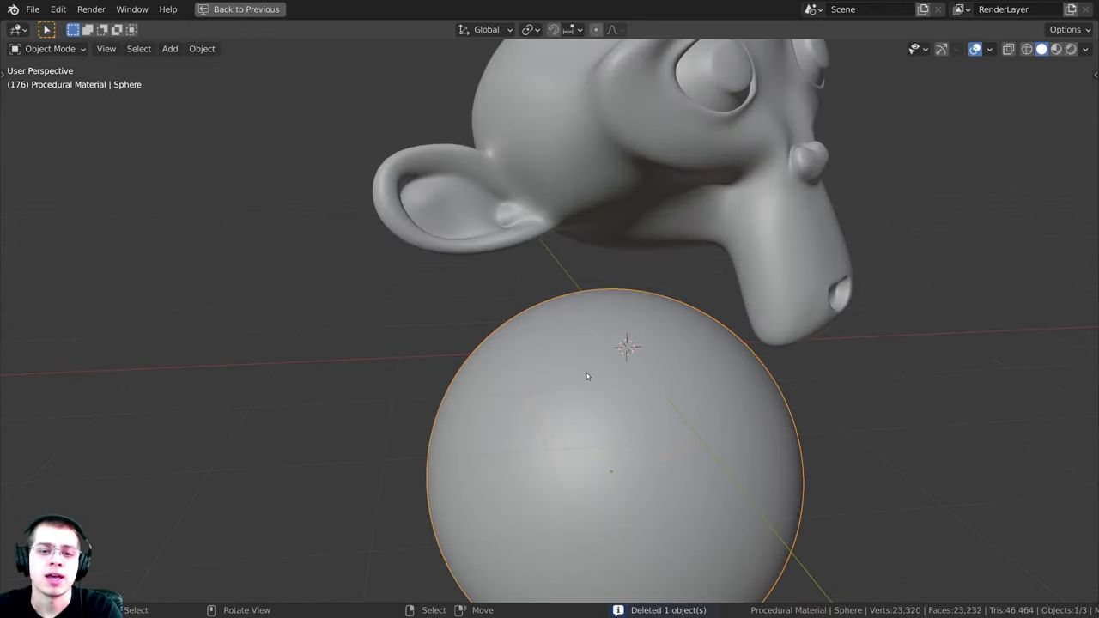
right_click(586, 286)
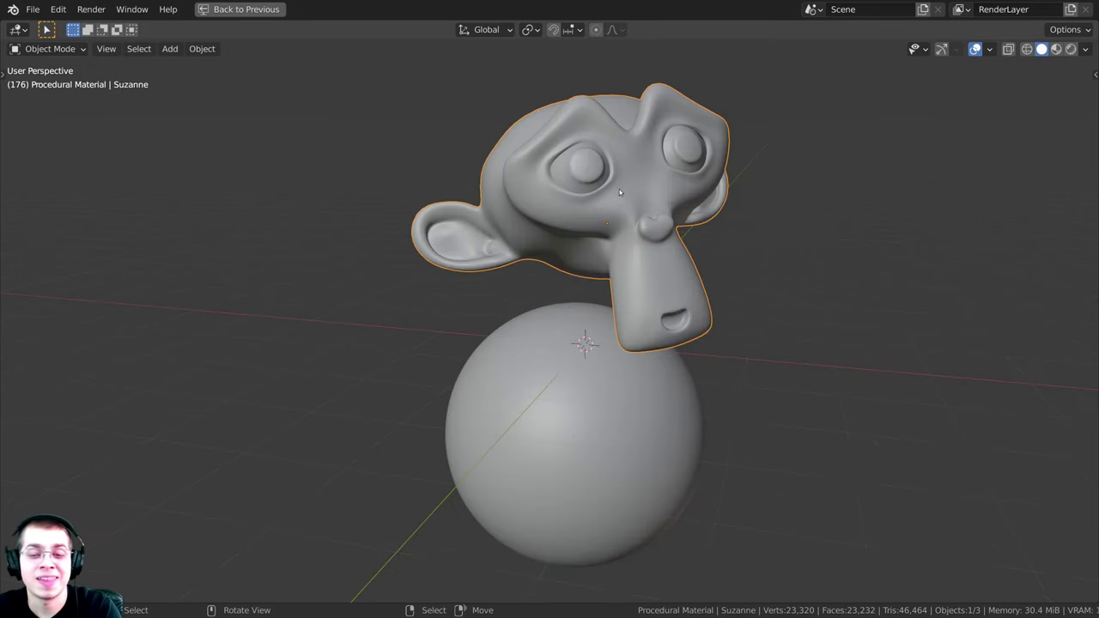
mouse_move(619, 192)
middle_mouse_down()
mouse_move(635, 199)
mouse_move(647, 167)
mouse_move(630, 210)
middle_mouse_up()
scroll(629, 210, "up", 1)
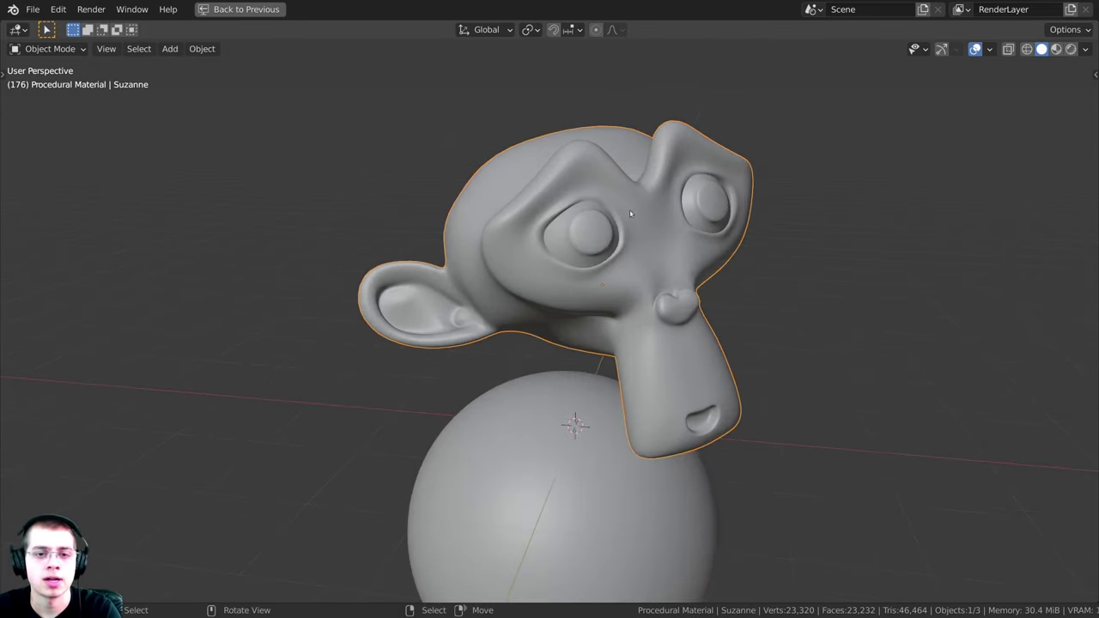
right_click(619, 178)
scroll(498, 202, "down", 2)
mouse_move(558, 211)
middle_mouse_down()
mouse_move(590, 213)
mouse_move(552, 224)
middle_mouse_up()
scroll(524, 214, "up", 2)
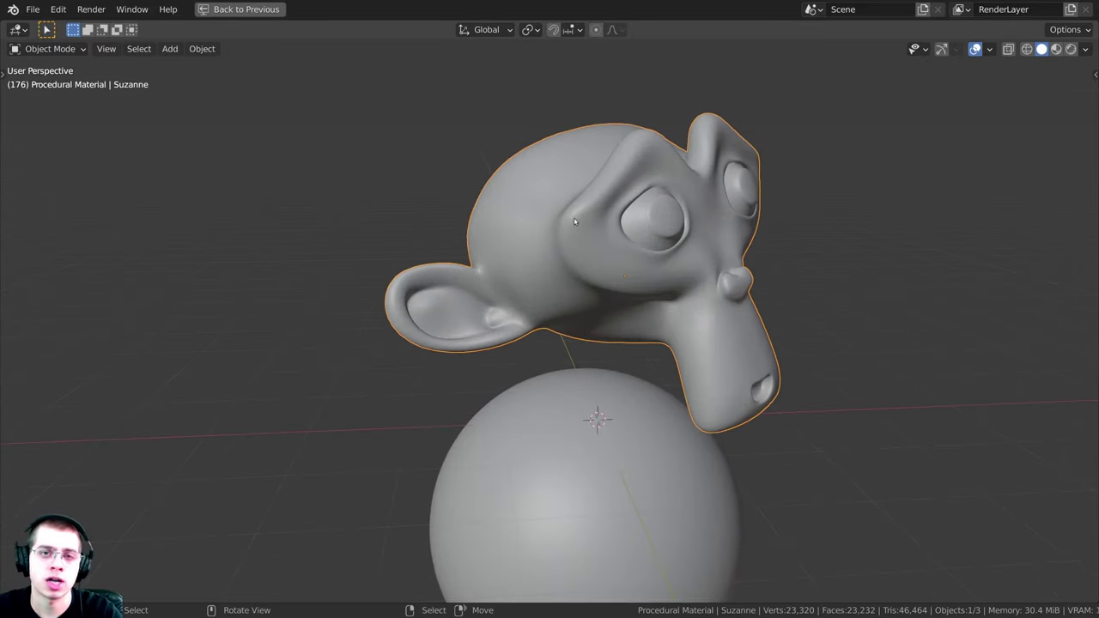
scroll(574, 222, "down", 1)
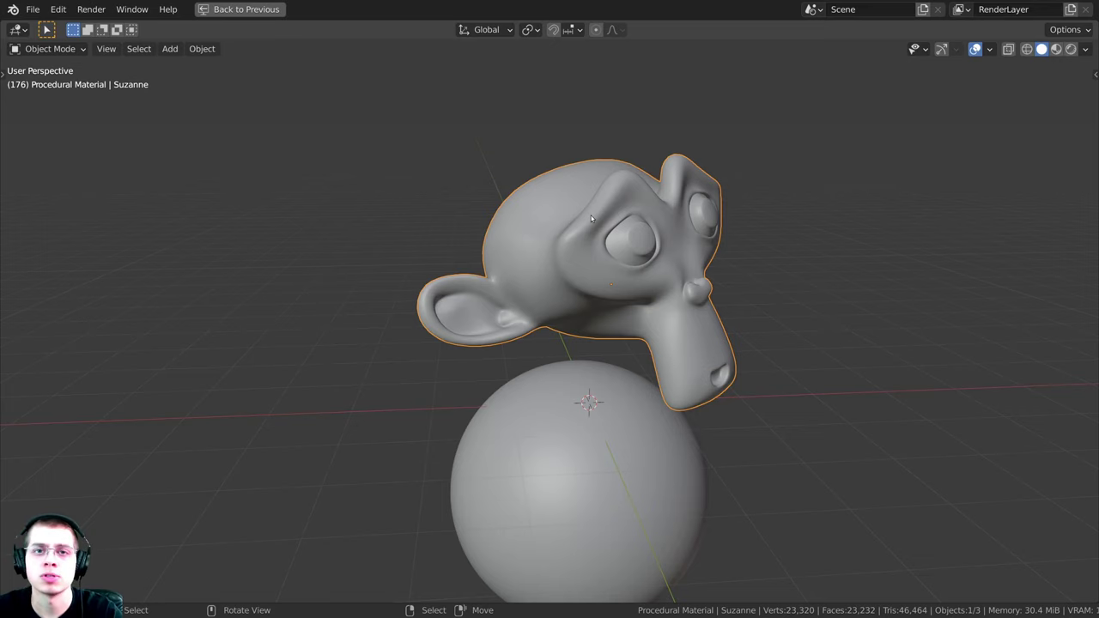
Step: Restore the full workspace from the maximised viewport and widen the world properties editor to read the environment image's name
left_click(240, 9)
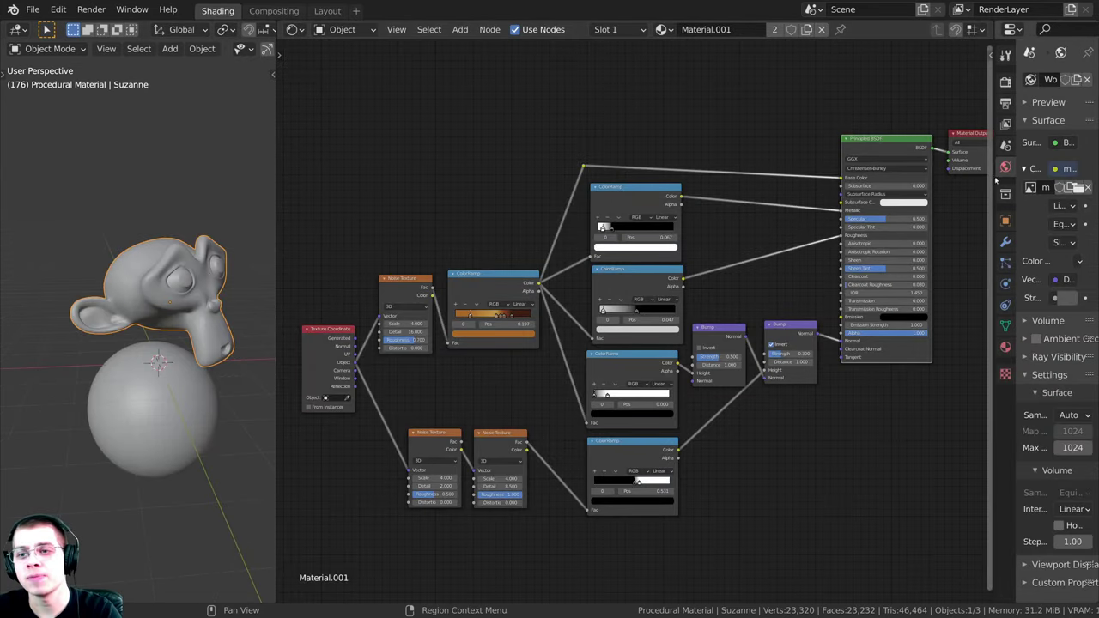
left_click_drag(995, 181, 819, 184)
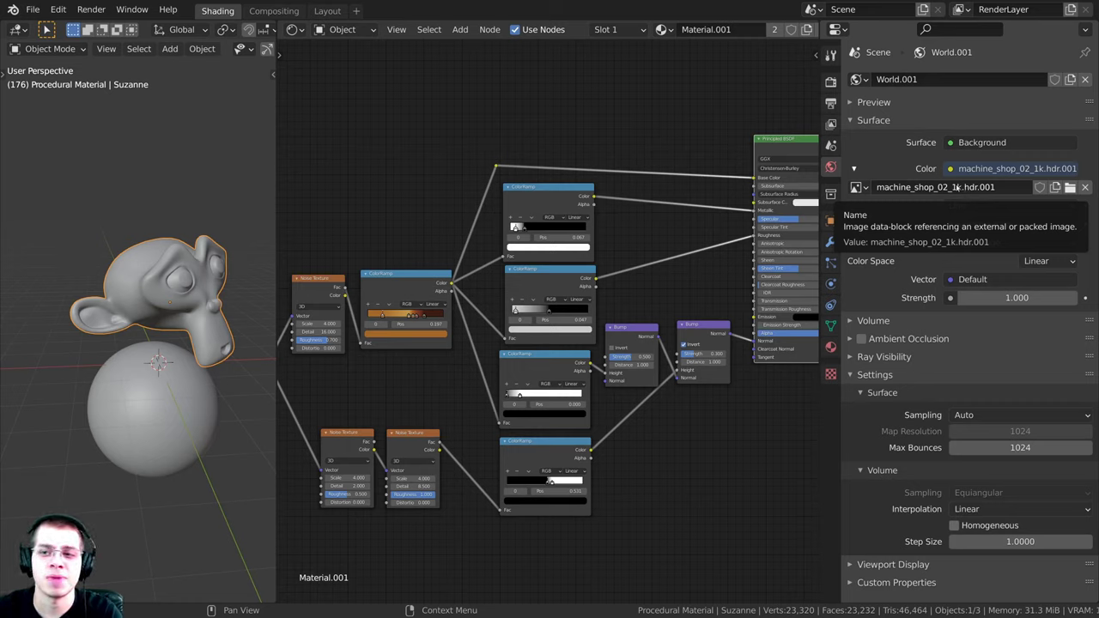
middle_click_drag(165, 263, 158, 258)
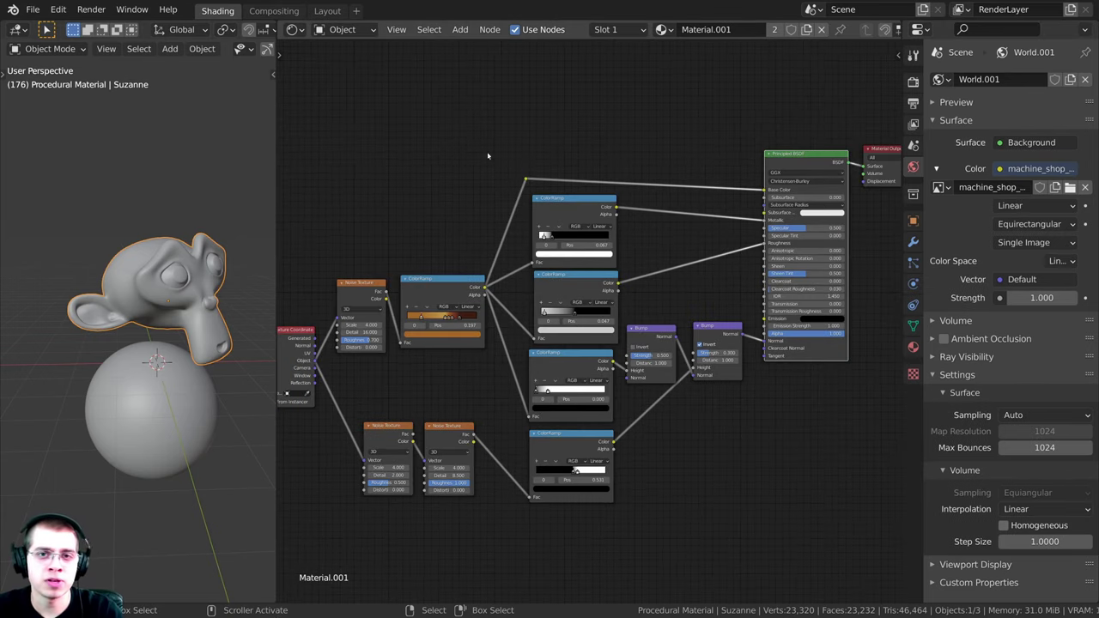
middle_click_drag(522, 166, 524, 168)
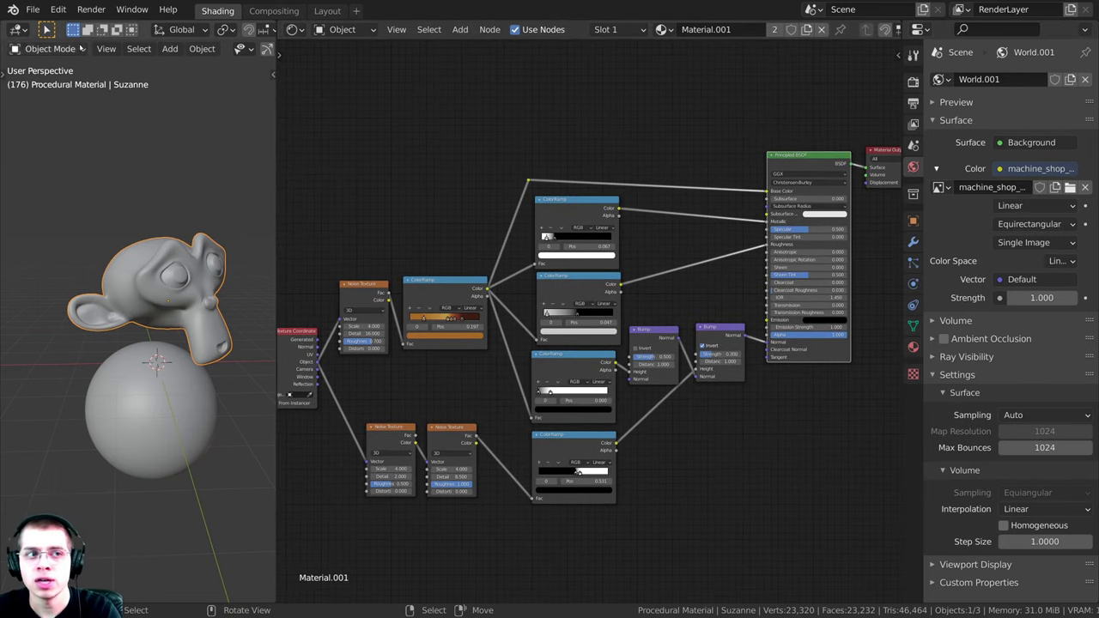
Step: Make sure the Node Wrangler add-on is enabled in the preferences
left_click(58, 9)
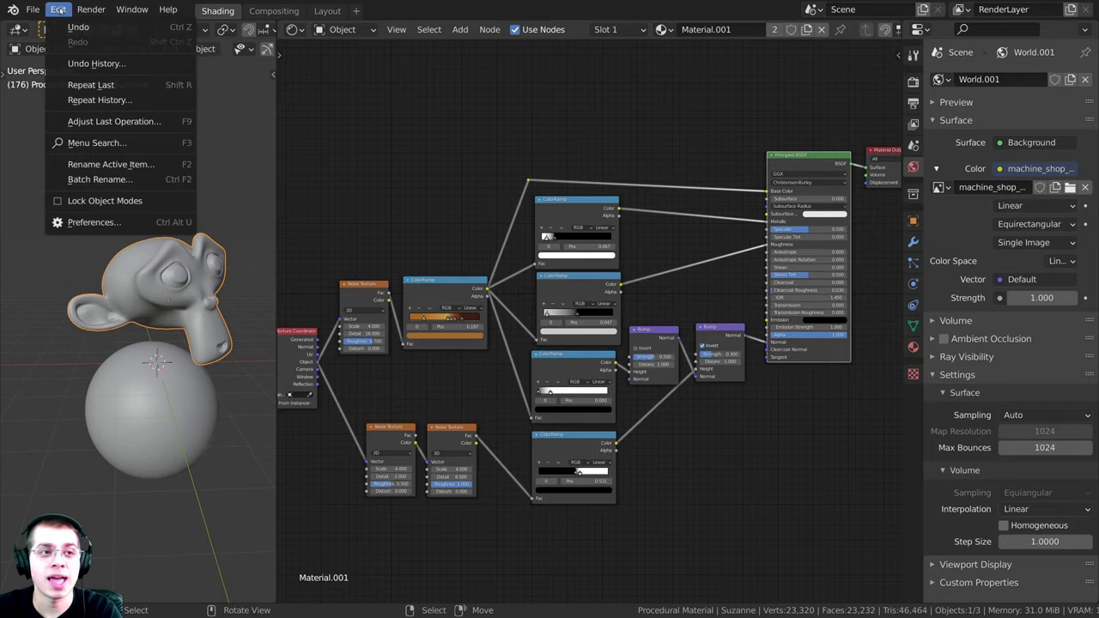
left_click(93, 223)
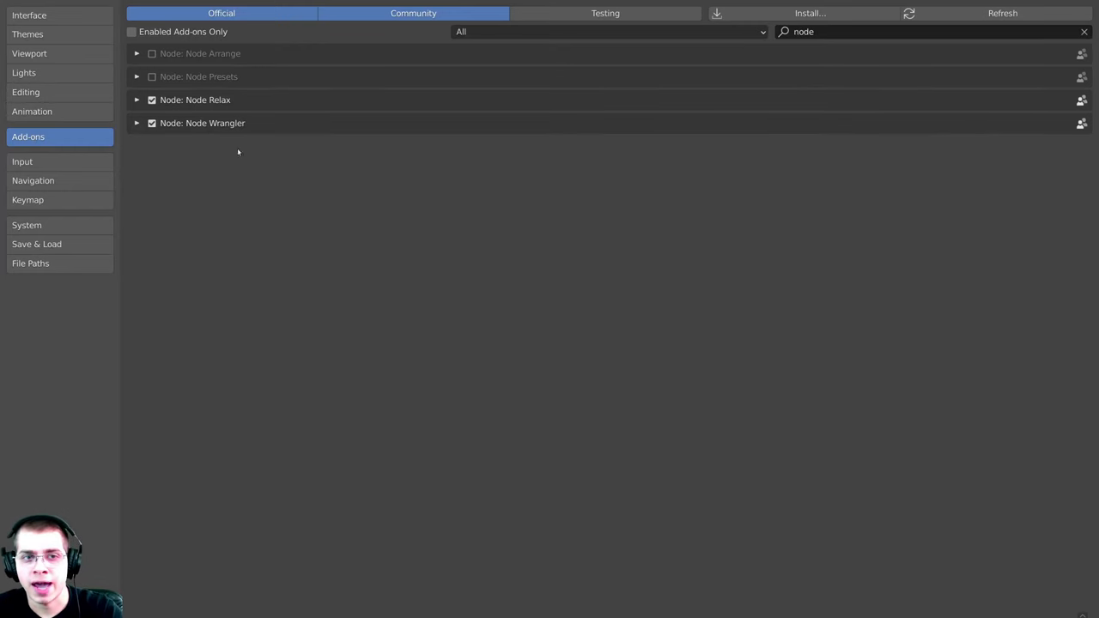
left_click(827, 31)
left_click(687, 220)
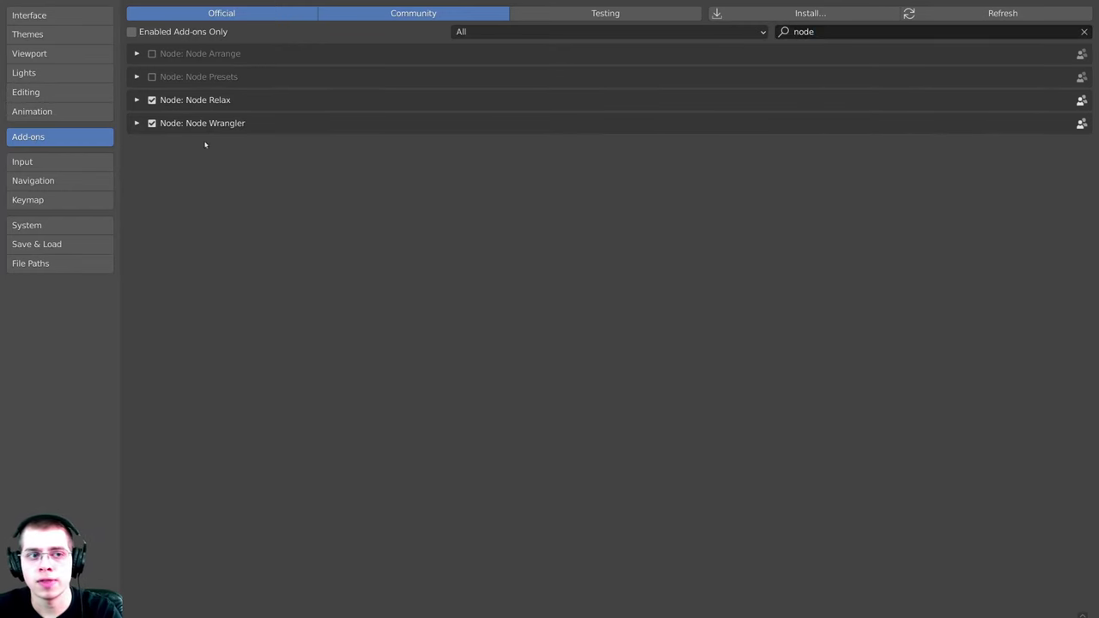
left_click(152, 123)
left_click(152, 124)
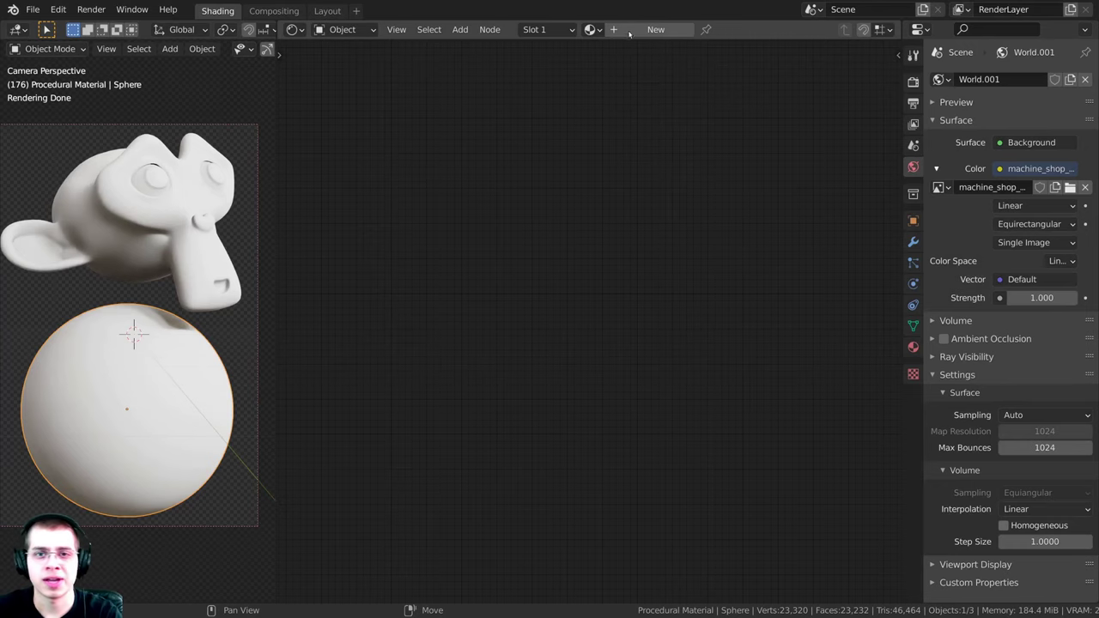
Step: Create a new material named "Procedural Painted Rusty Metal" on the sphere and assign it to the monkey head as well
left_click(650, 30)
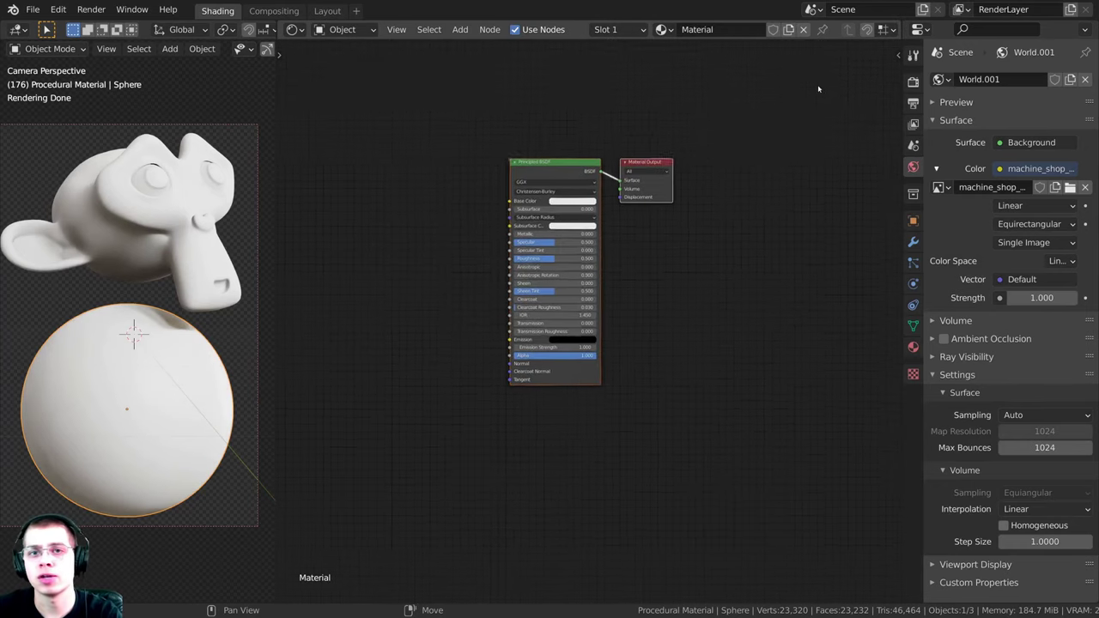
scroll(818, 84, "up", 2)
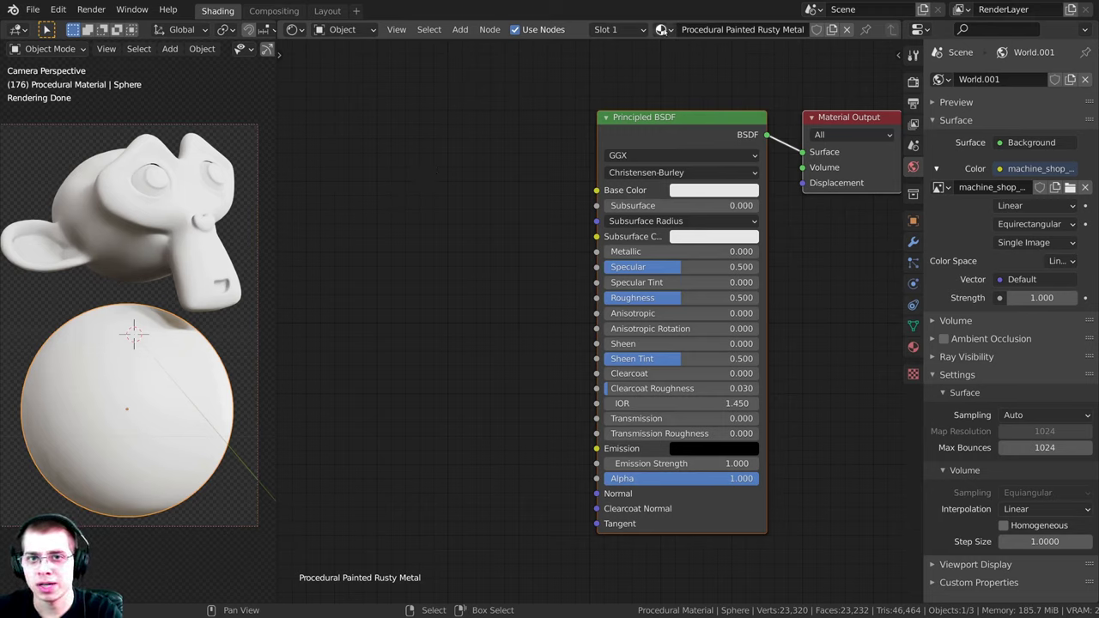
left_click_drag(662, 31, 154, 203)
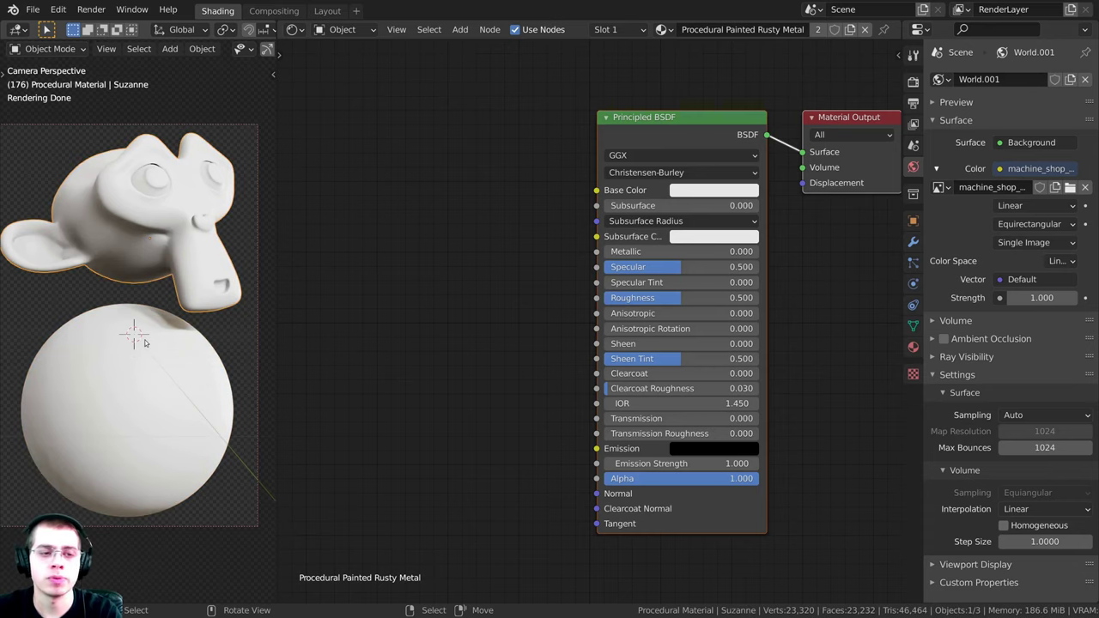
right_click(168, 225)
scroll(530, 189, "down", 1)
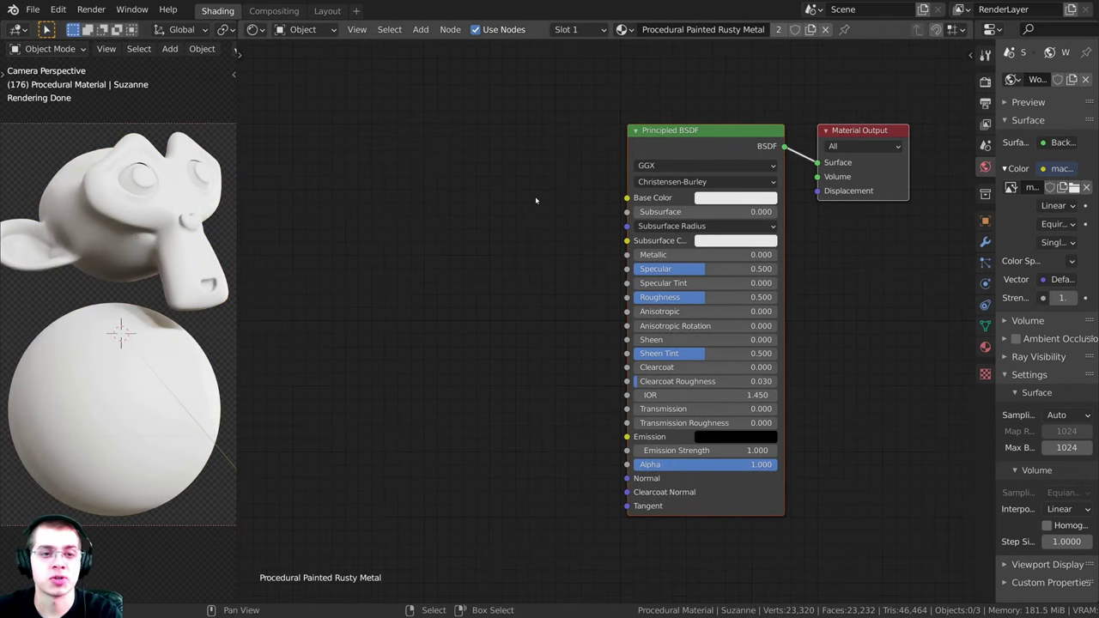
Step: Add a Noise Texture node and place it well before the Principled BSDF, leaving space between them
middle_click_drag(535, 198, 547, 201)
key("shift+a")
left_click(546, 178)
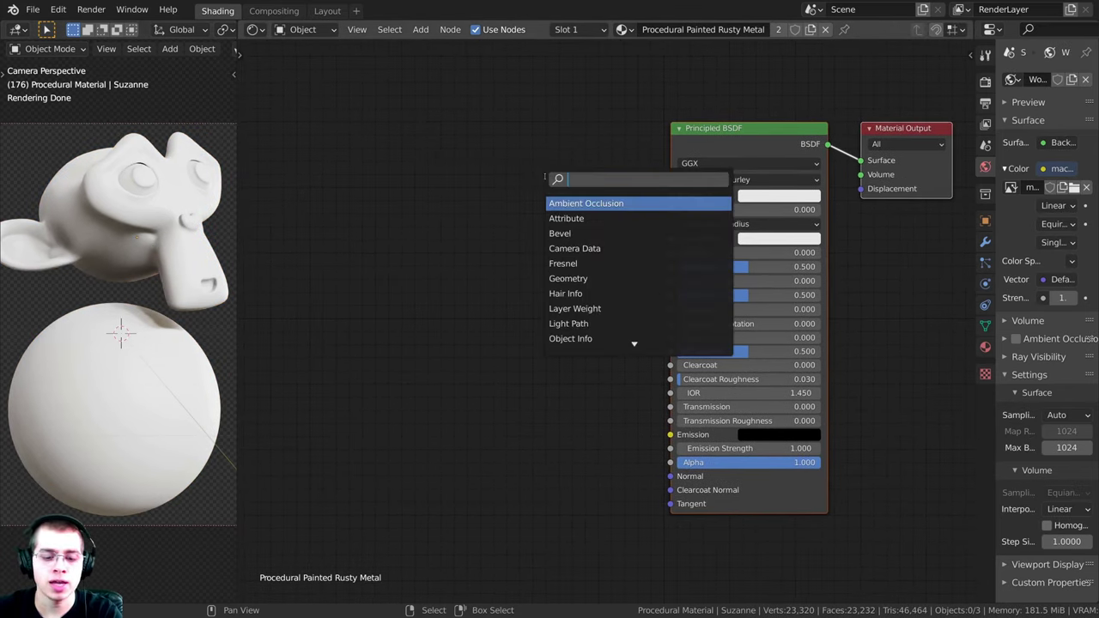
type("noi")
left_click(575, 218)
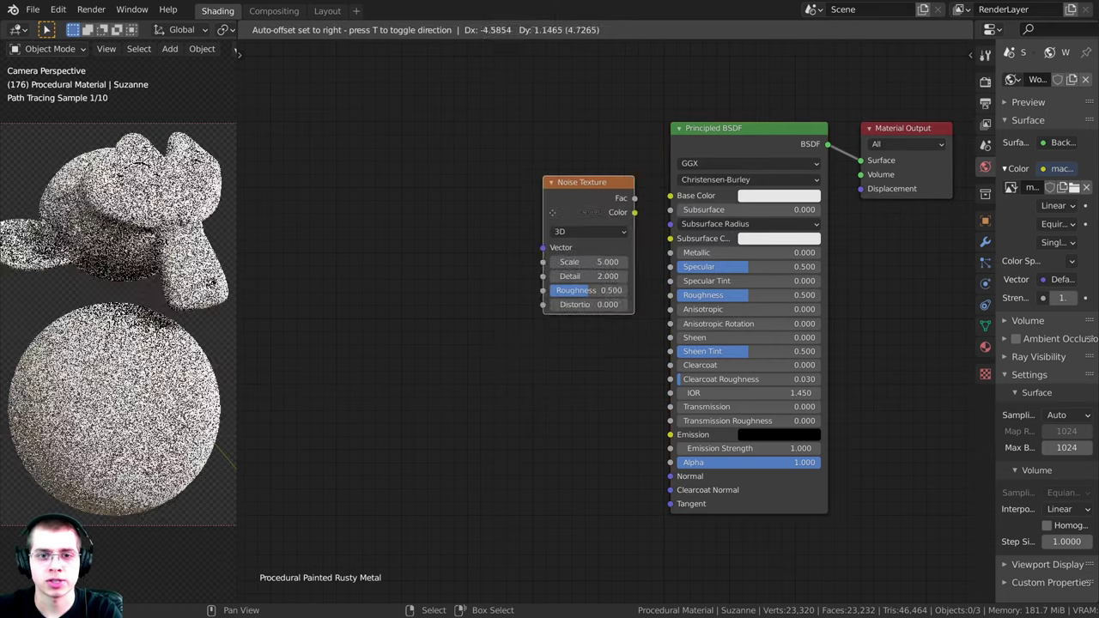
left_click(380, 226)
middle_click_drag(380, 226, 544, 240)
left_click_drag(544, 241, 528, 240)
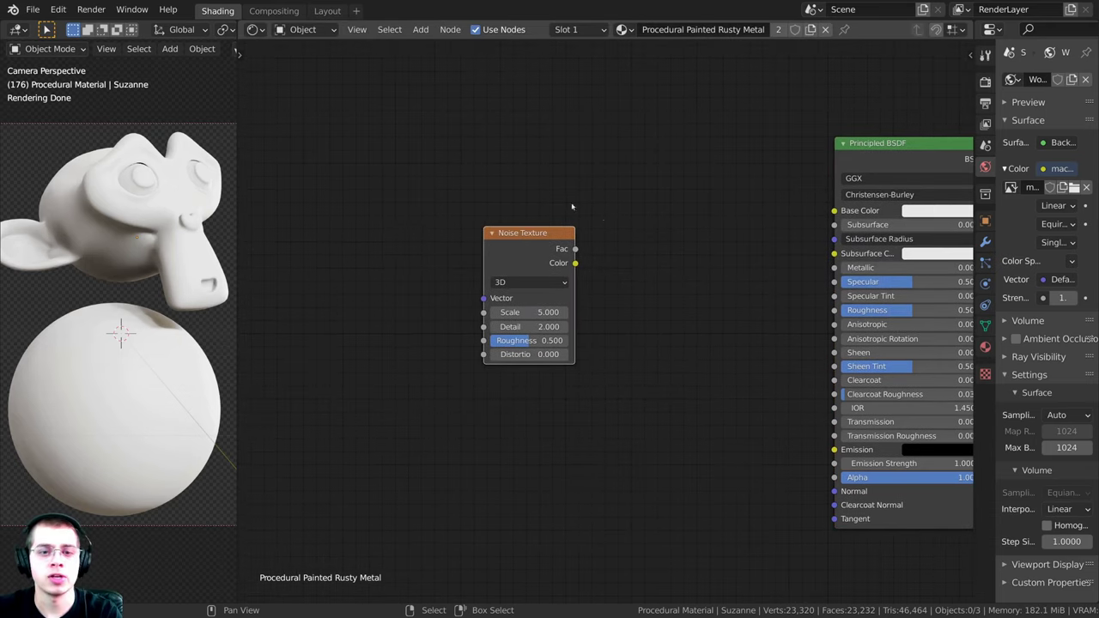
Step: Add Texture Coordinate and Mapping nodes that feed the Noise Texture node's Vector input
middle_click_drag(558, 205, 525, 199)
scroll(526, 199, "down", 1)
left_click_drag(495, 232, 475, 211)
key("ctrl+t")
middle_click_drag(491, 220, 467, 217)
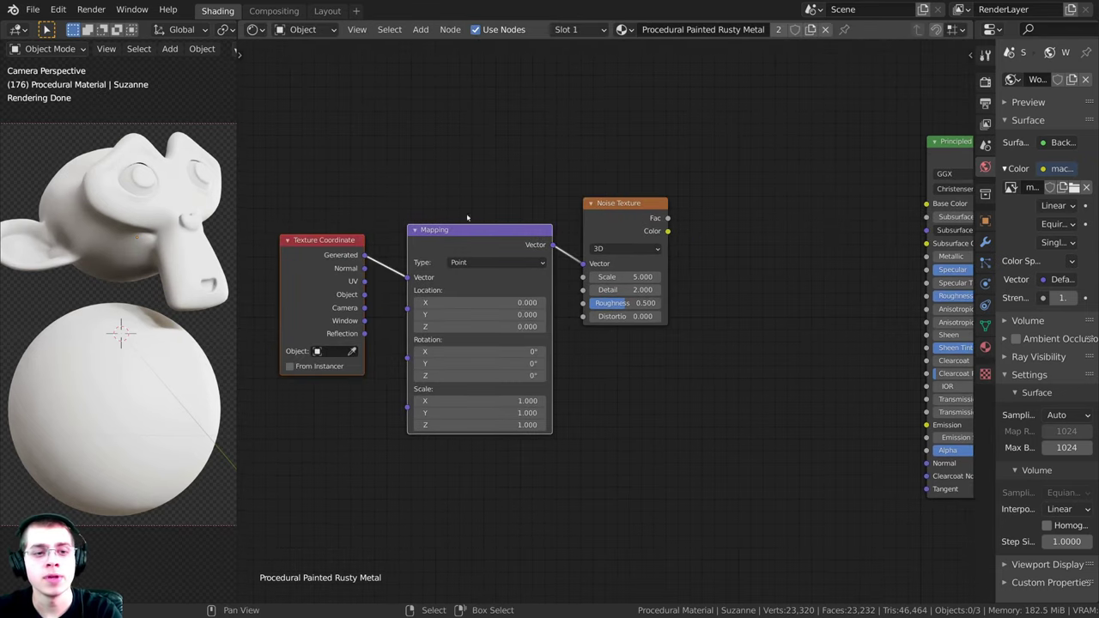
Step: Connect the Texture Coordinate's Object output directly to the Noise Texture's Vector input and delete the Mapping node
middle_click_drag(318, 270, 346, 224)
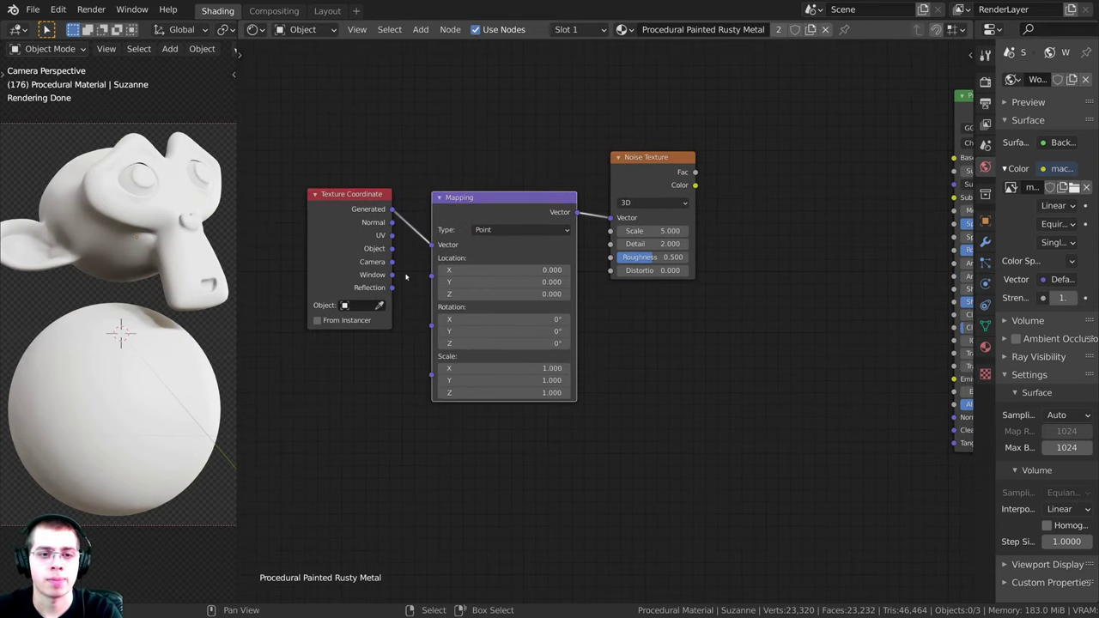
left_click_drag(392, 248, 607, 218)
left_click_drag(505, 195, 472, 179)
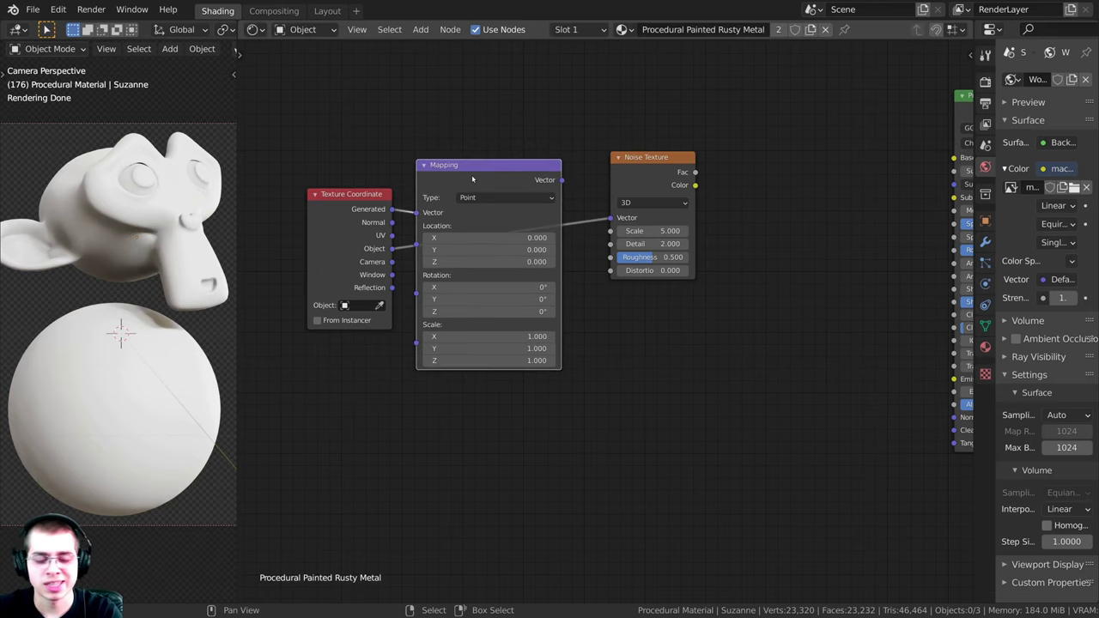
key("x")
Step: Move the Texture Coordinate and Noise Texture nodes closer together to tidy the node layout
scroll(391, 197, "up", 2)
left_click_drag(354, 237, 470, 207)
left_click_drag(316, 246, 434, 228)
left_click_drag(640, 163, 610, 163)
middle_click_drag(567, 175, 562, 177)
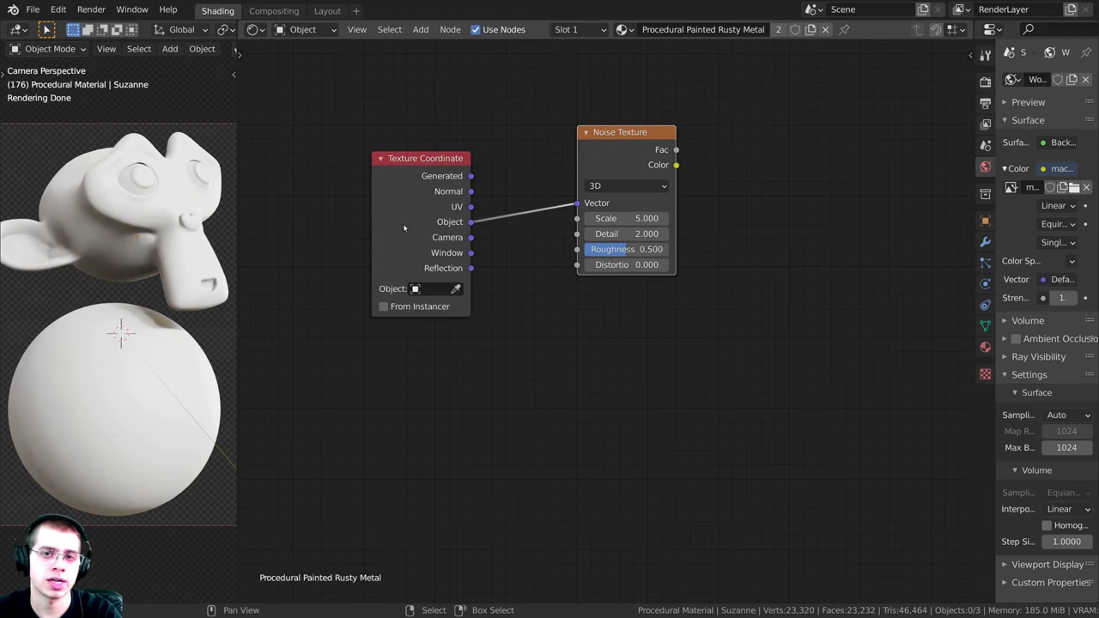
middle_click_drag(510, 133, 500, 133)
middle_click_drag(566, 134, 524, 180)
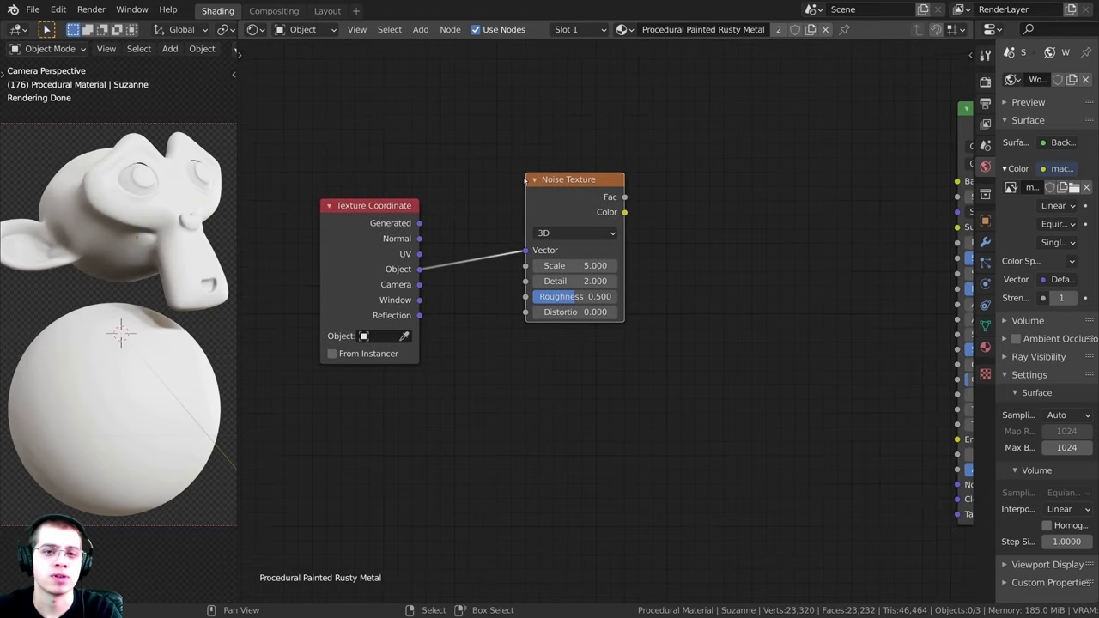
left_click_drag(564, 186, 547, 188)
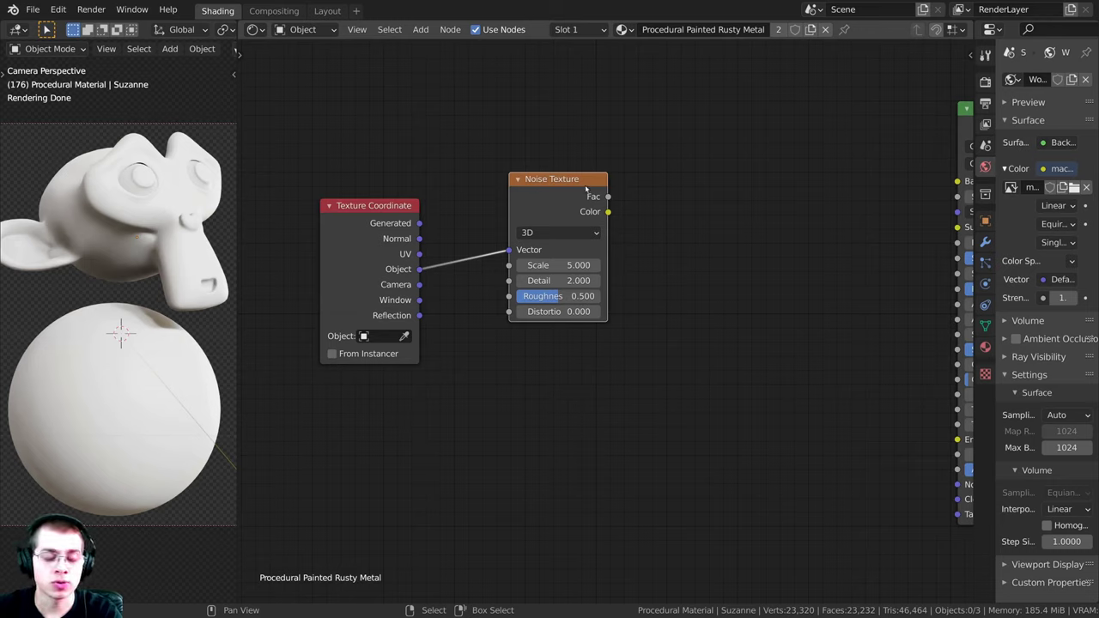
Step: Preview the Noise Texture's Fac output directly on the sphere and monkey head
left_click(516, 182, "ctrl+shift")
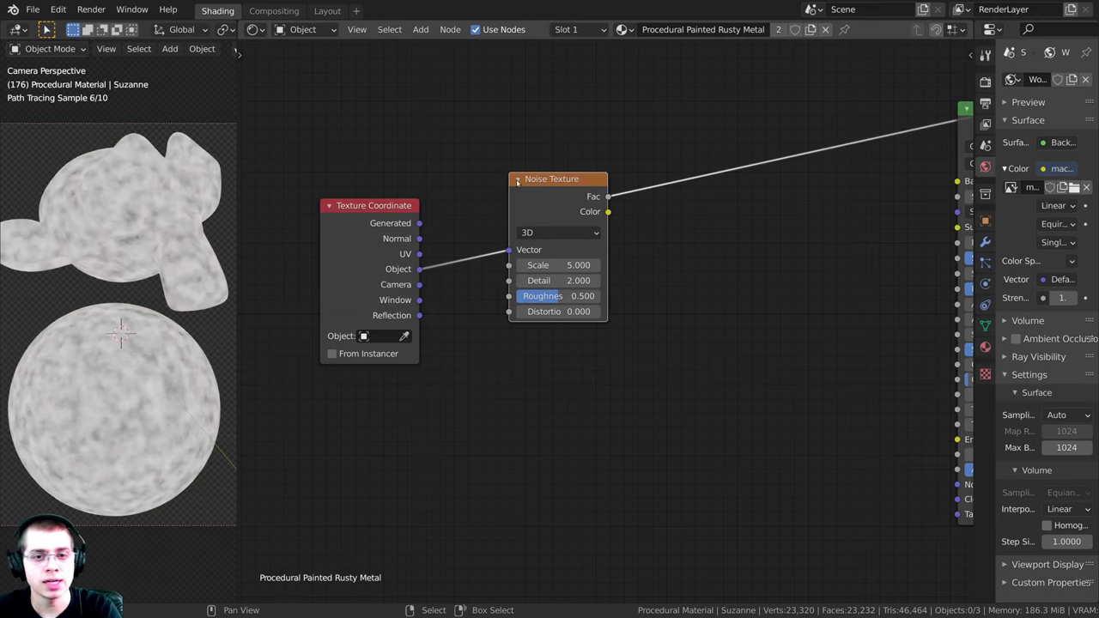
middle_click_drag(533, 197, 528, 198)
left_click_drag(536, 202, 538, 205)
middle_click_drag(614, 343, 607, 349)
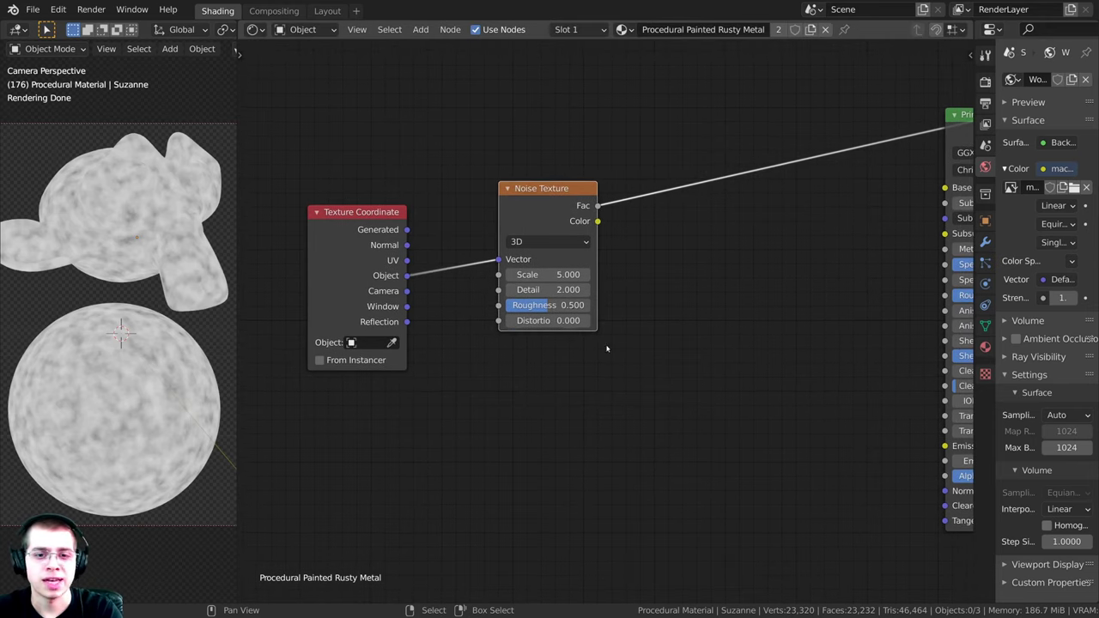
Step: Set the Noise Texture node's Scale to 4 and its Detail to 16
left_click(554, 276)
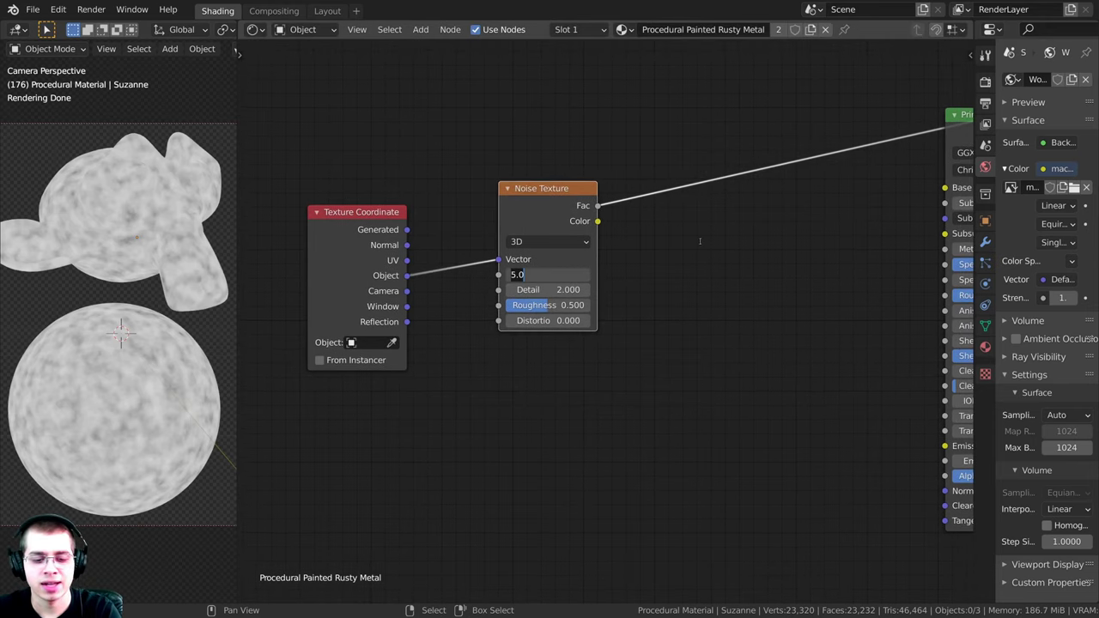
type("4")
key("Return")
scroll(610, 348, "up", 3)
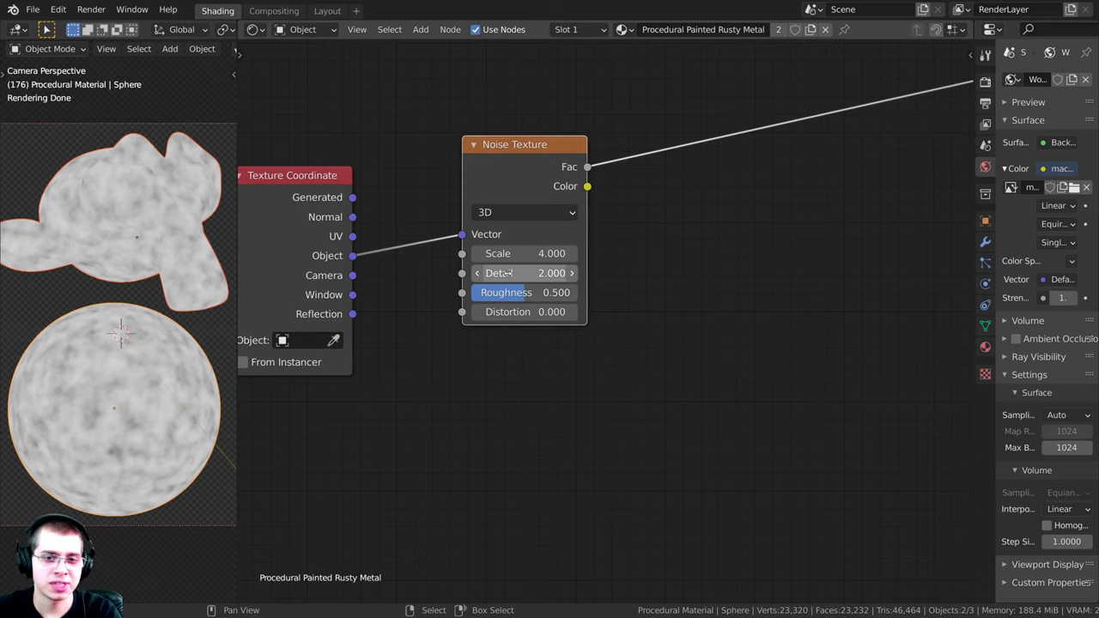
left_click_drag(507, 273, 670, 273)
scroll(163, 340, "up", 4)
scroll(165, 342, "down", 4)
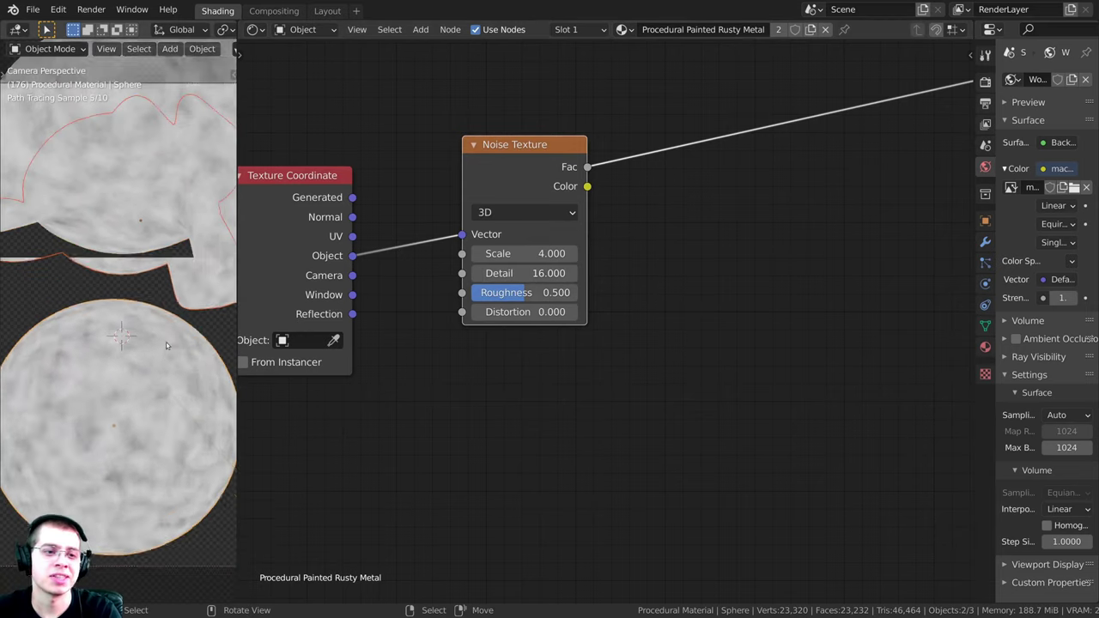
Step: Set the Noise Texture node's Roughness to 0.7 and inspect the finer noise on the objects
middle_click_drag(461, 349, 439, 355)
double_click(544, 296)
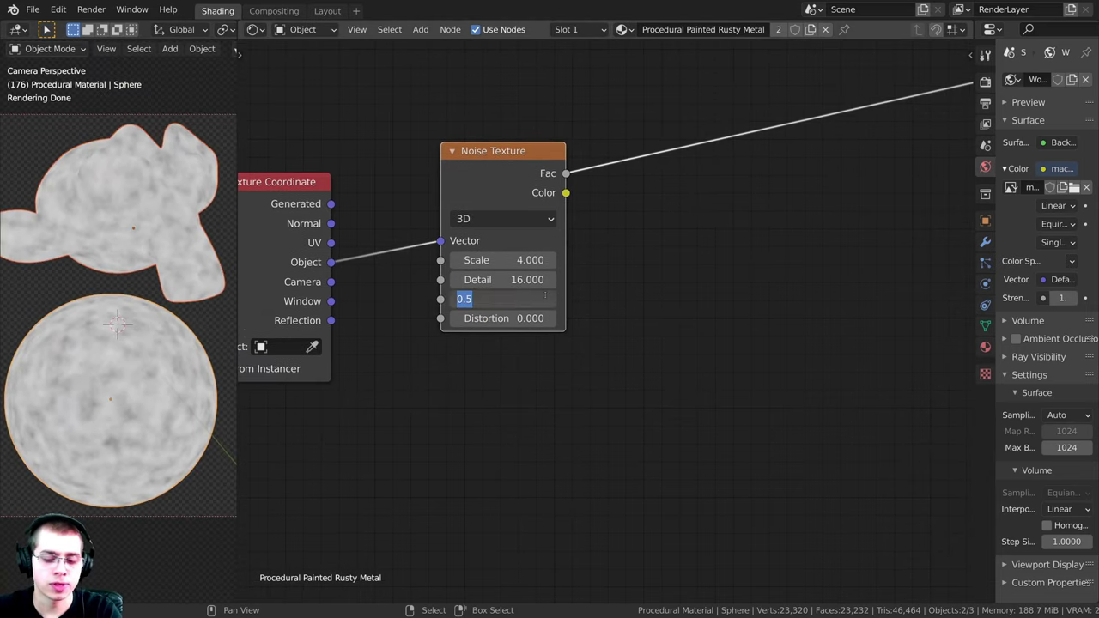
type(".7")
key("Return")
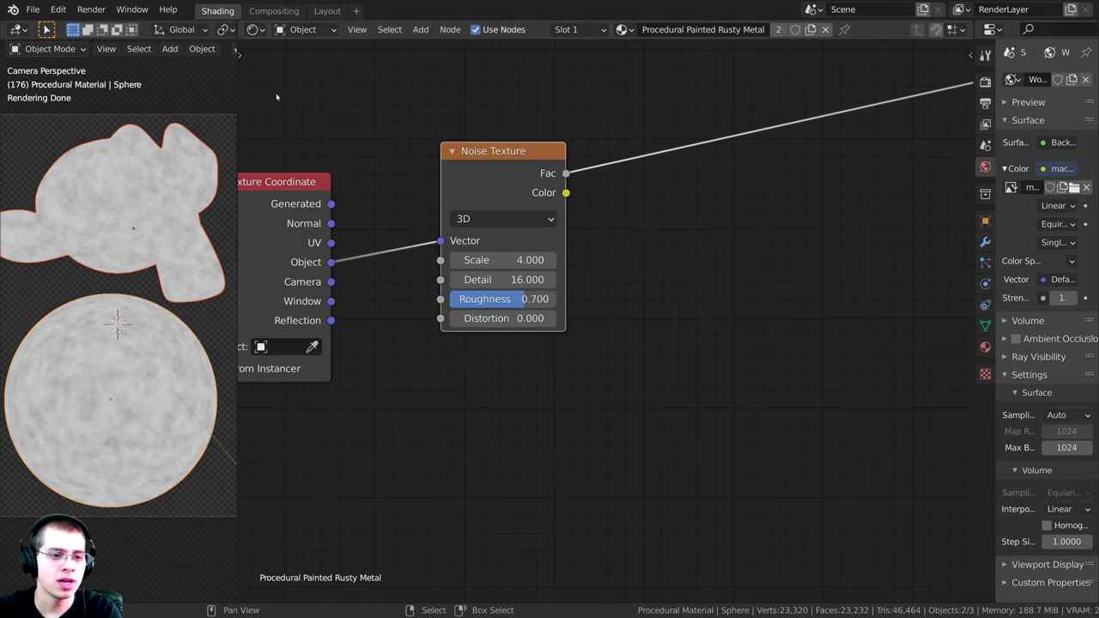
scroll(163, 283, "up", 5)
scroll(115, 292, "down", 6)
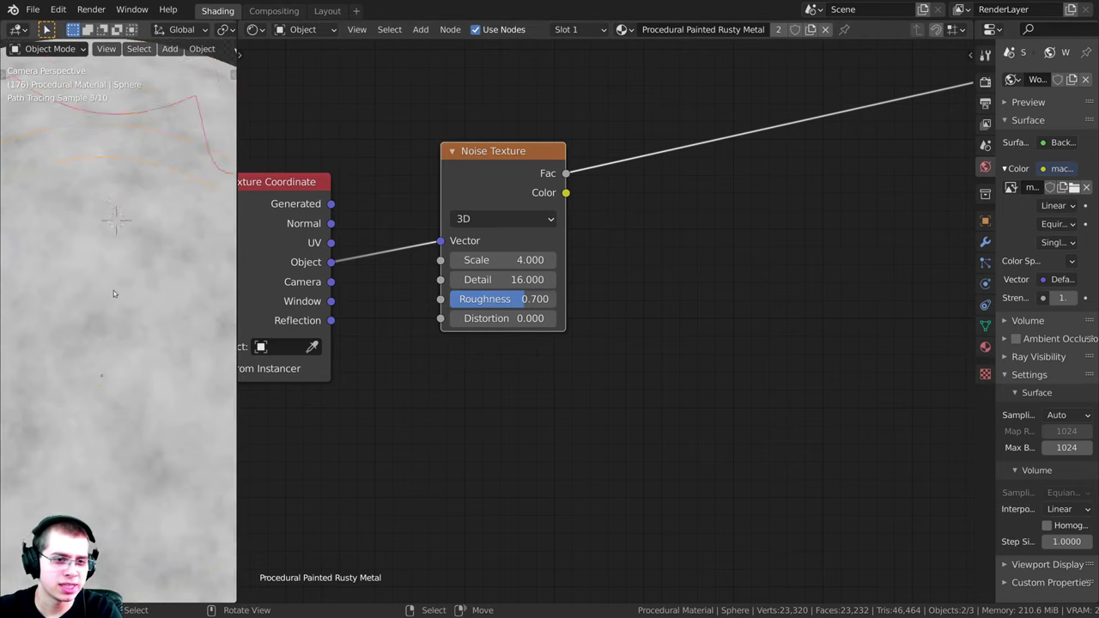
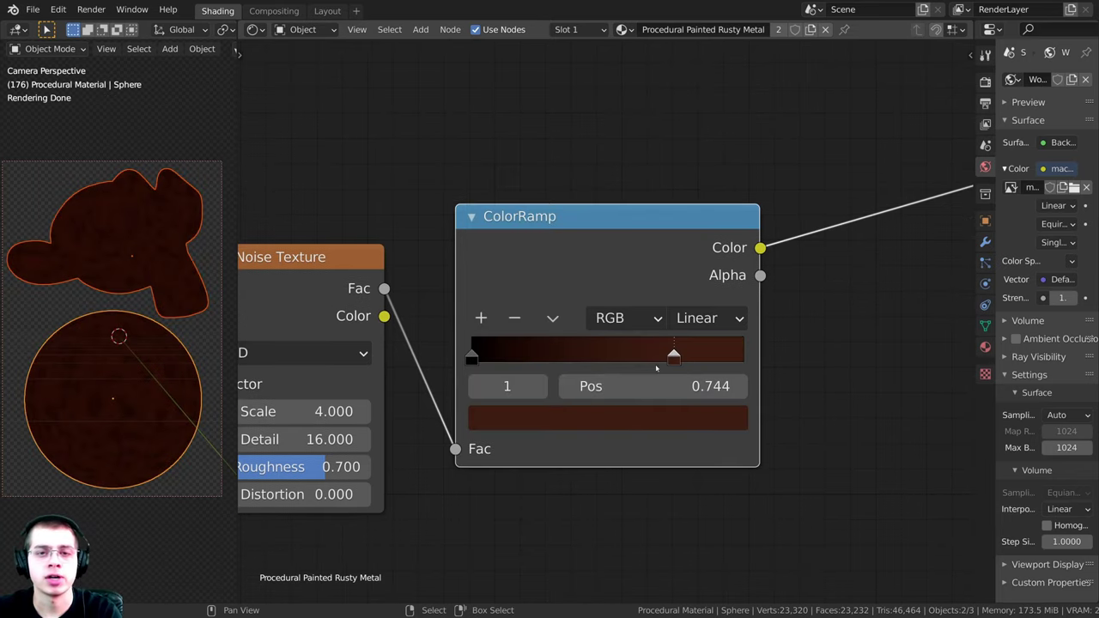
Step: Add a color stop at position 0.645 on the ColorRamp, just before the dark brown stop
left_click(651, 427)
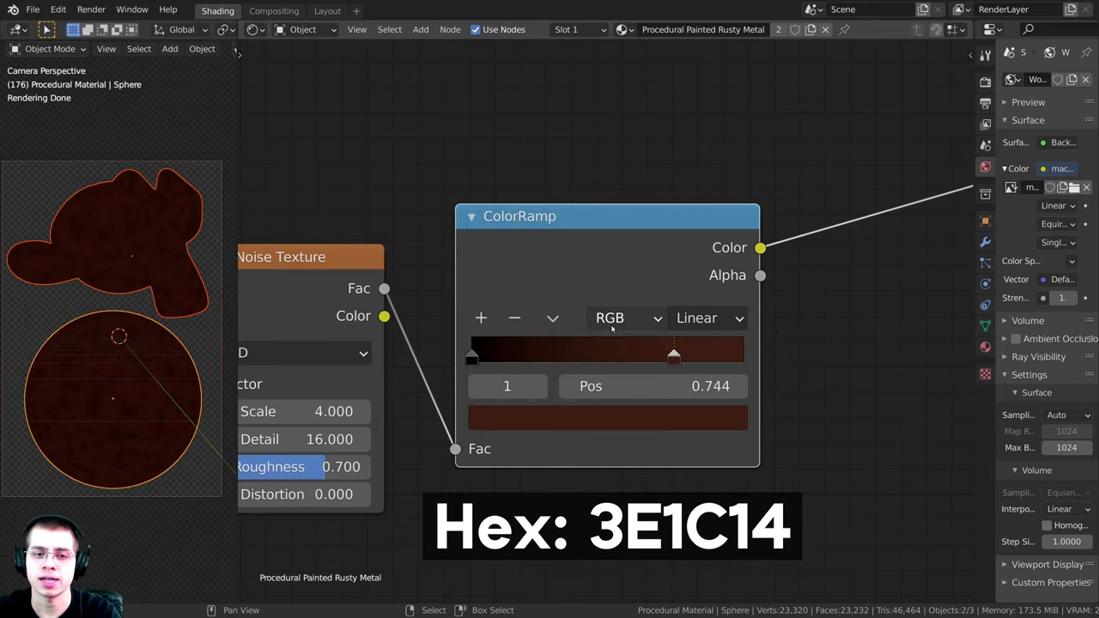
middle_click_drag(642, 359, 636, 355)
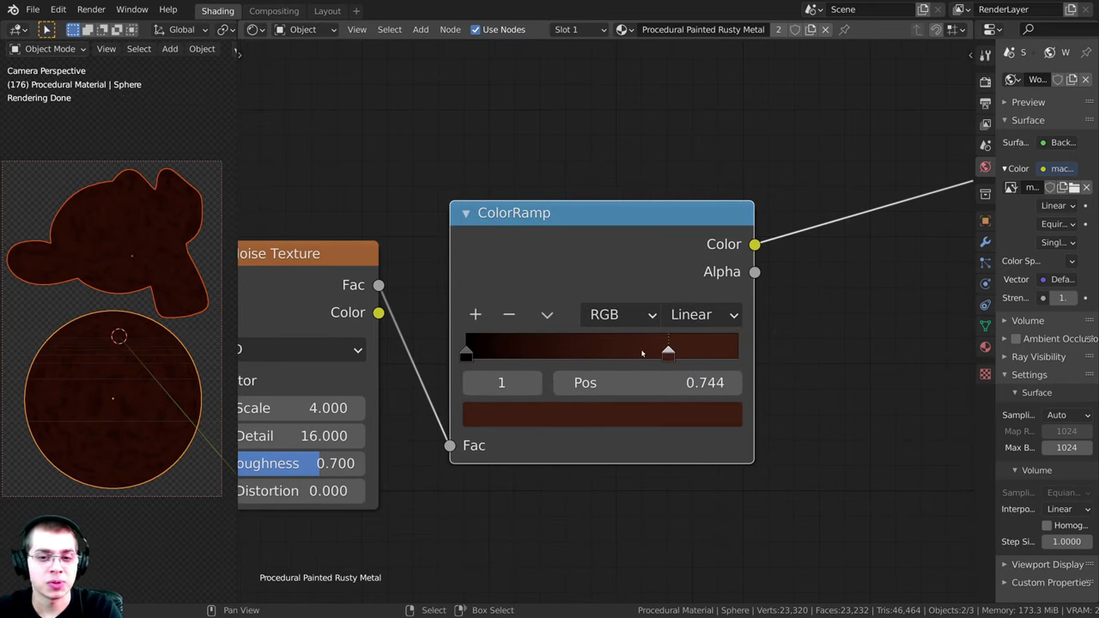
left_click(643, 353, "ctrl")
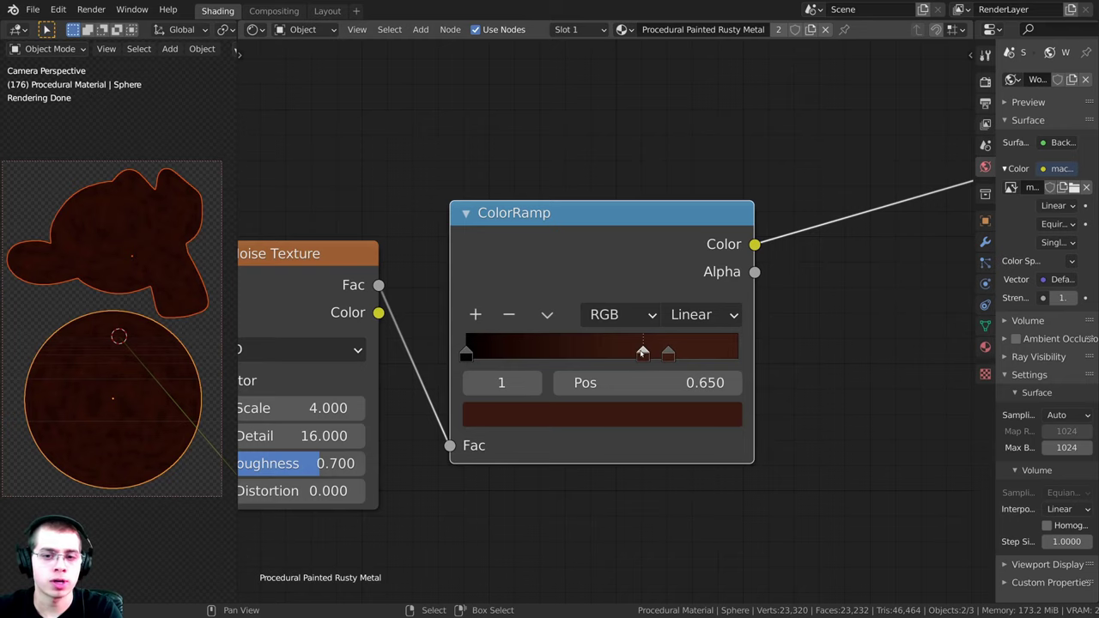
left_click_drag(643, 353, 641, 353)
scroll(638, 355, "down", 1)
middle_click_drag(620, 358, 631, 388)
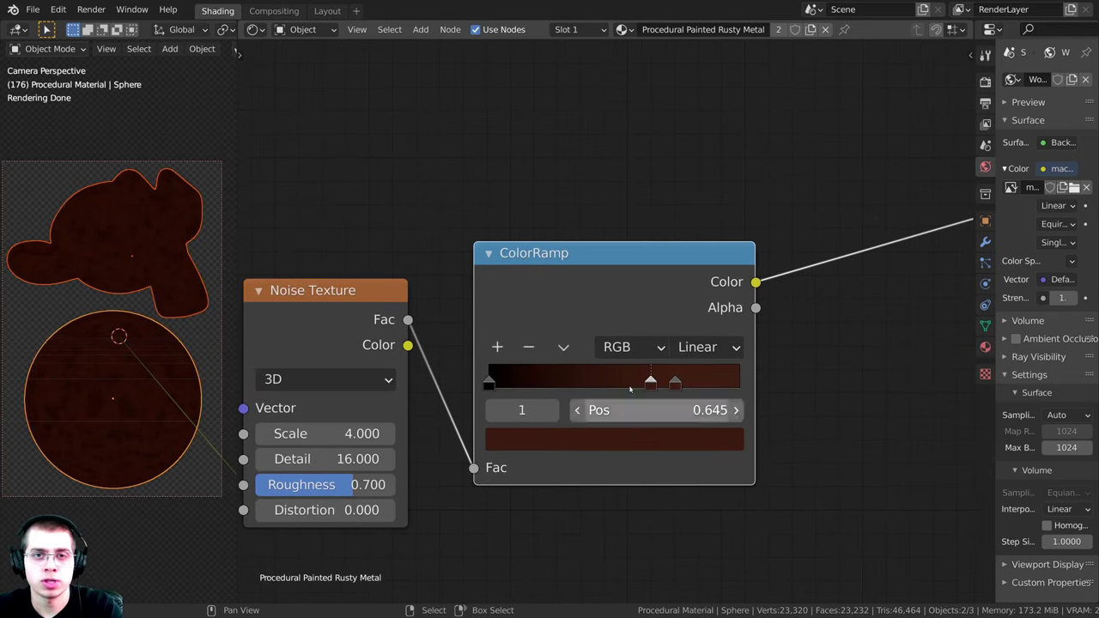
left_click_drag(620, 304, 628, 314)
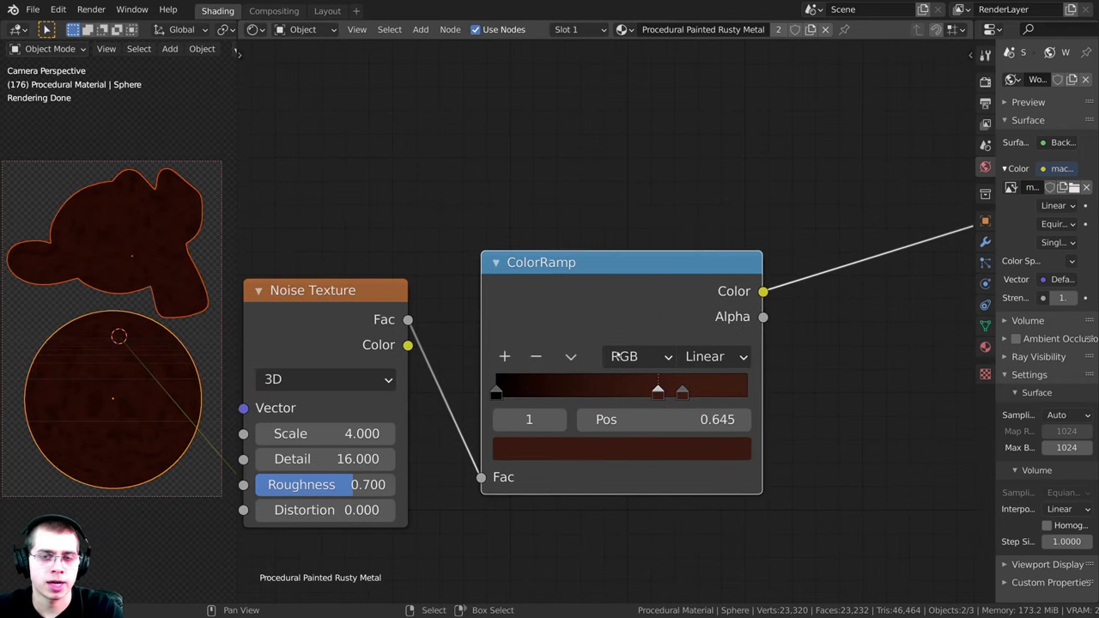
Step: Set the color of the ColorRamp stop at 0.645 to a reddish rust tone, hex 843D2B
left_click(621, 452)
left_click_drag(695, 230, 696, 217)
left_click_drag(579, 255, 574, 247)
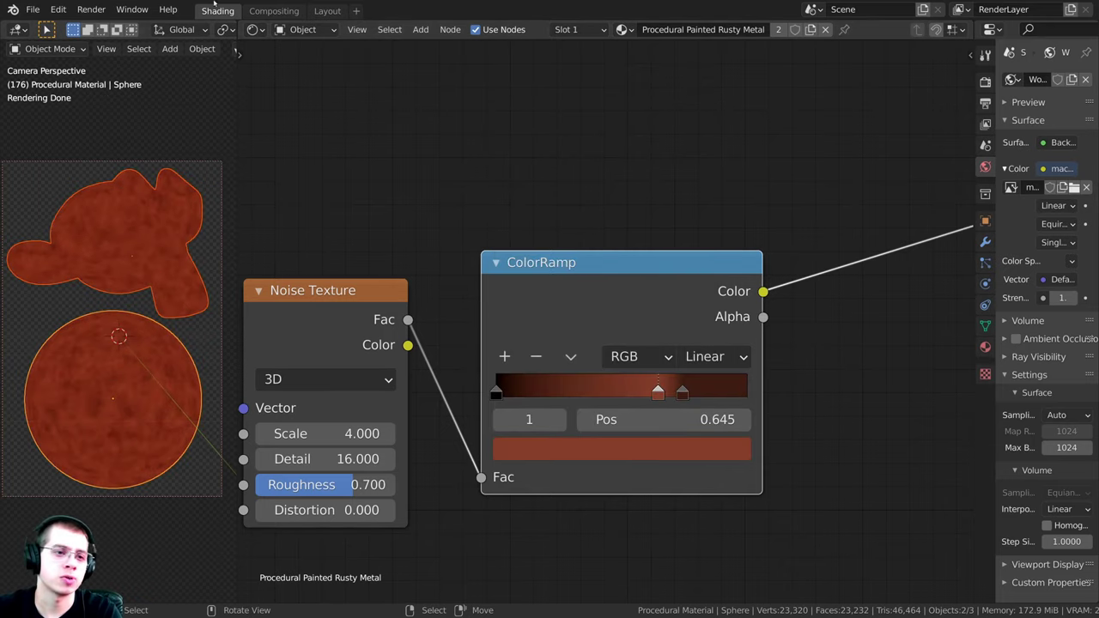
scroll(133, 339, "up", 5)
scroll(137, 334, "down", 2)
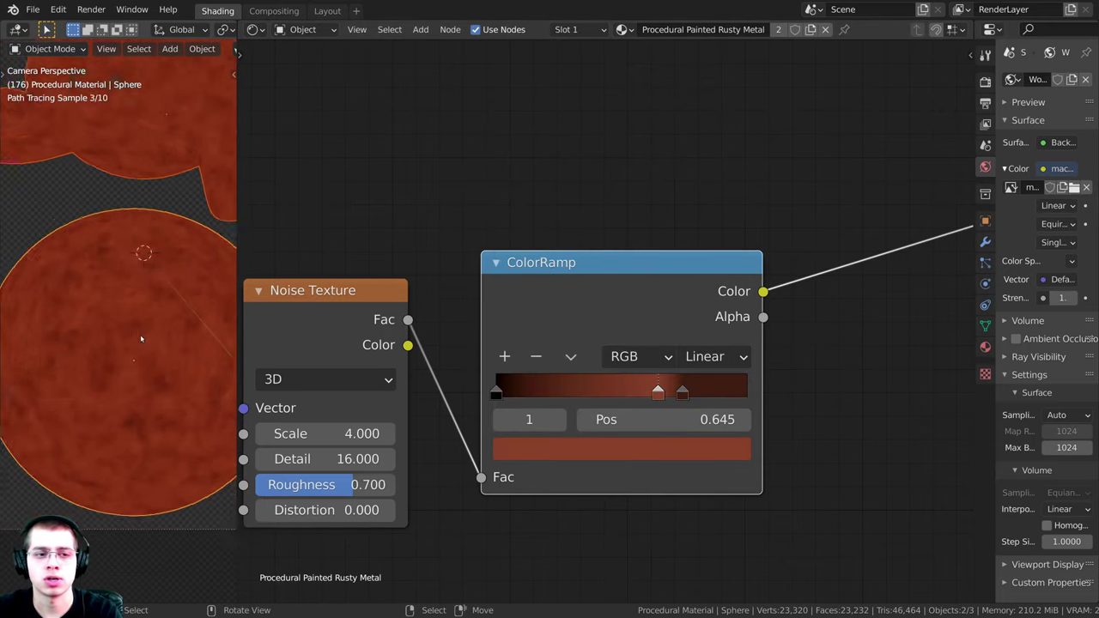
left_click(599, 458)
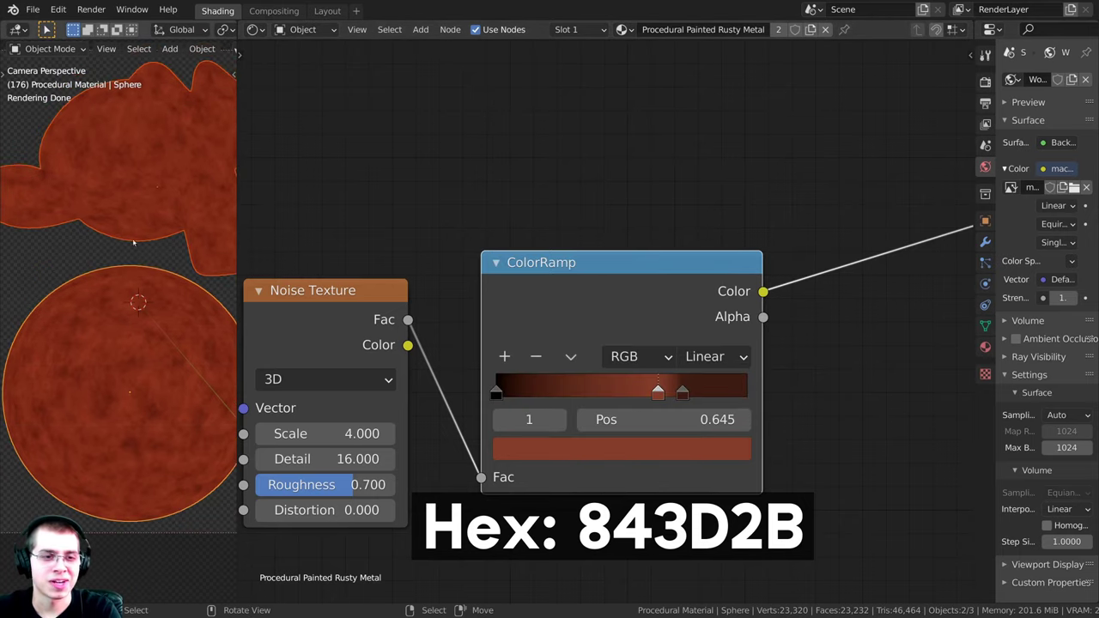
Step: Move the ColorRamp's black stop to position 0.528, close to the reddish rust stop
middle_click_drag(110, 128, 110, 186, "shift")
middle_click_drag(143, 279, 143, 261, "shift")
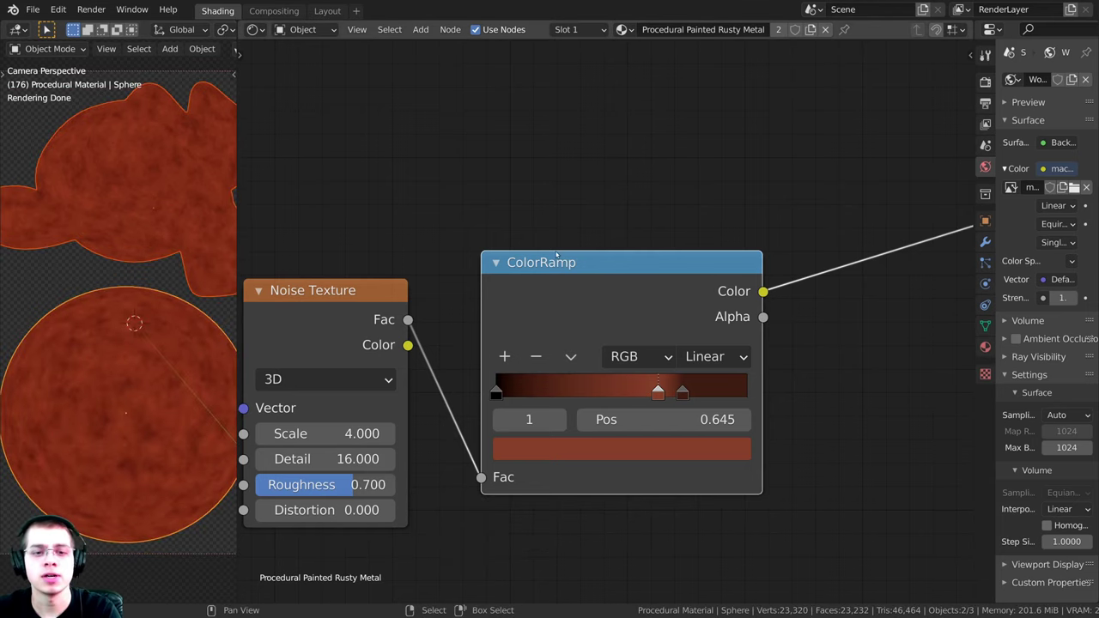
middle_click_drag(557, 255, 569, 255)
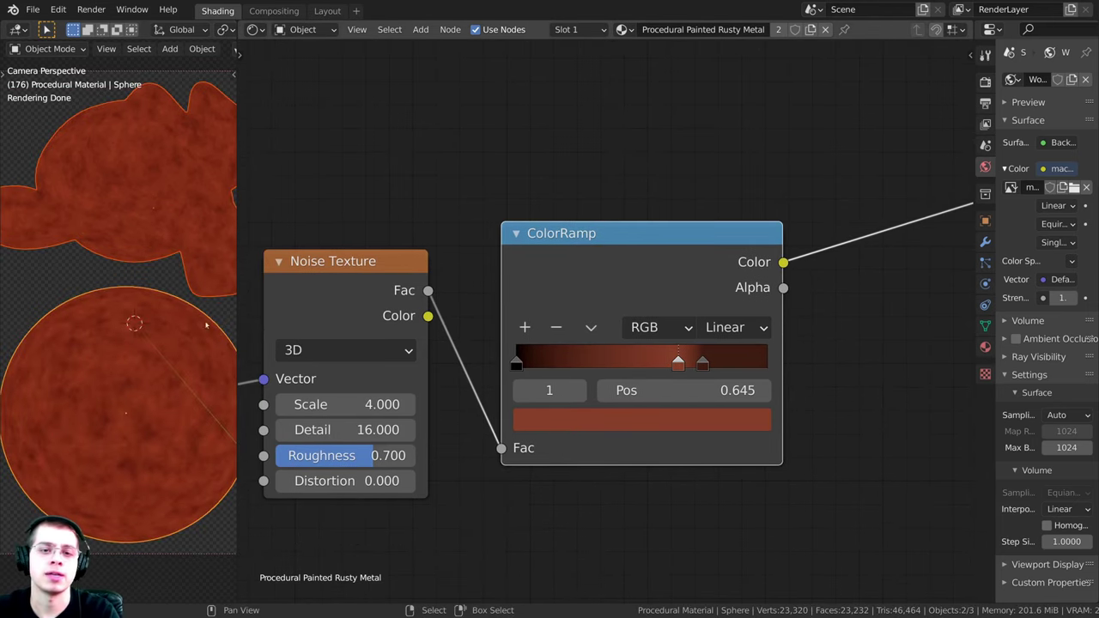
middle_click_drag(505, 356, 508, 343)
left_click_drag(519, 352, 656, 362)
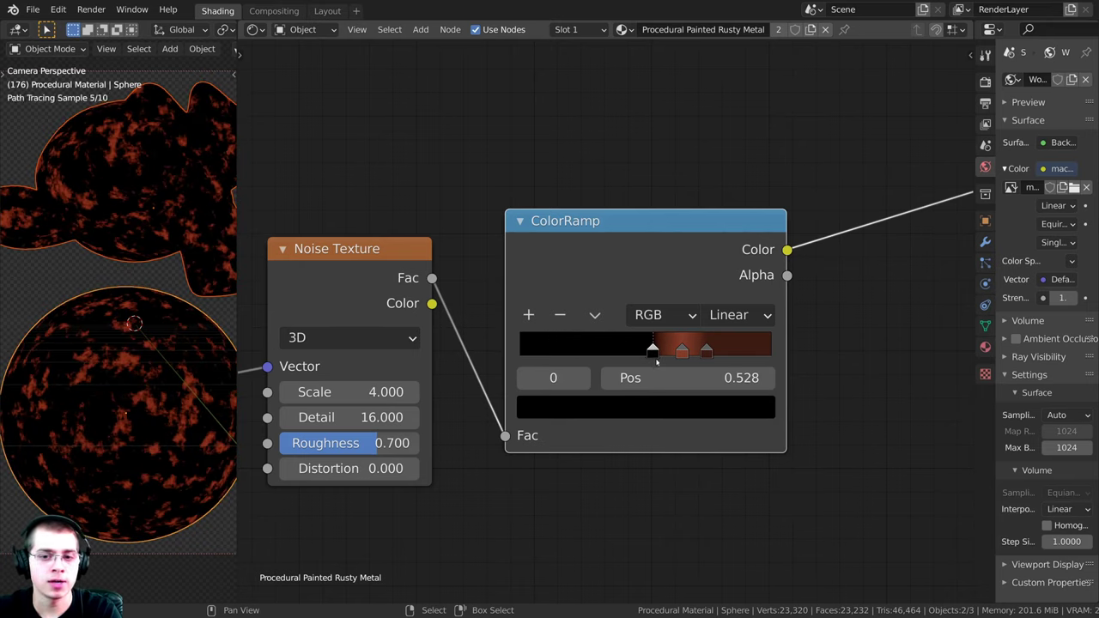
Step: Recolor the black ColorRamp stop to a muted yellow, hex C19B4D
left_click(628, 408)
scroll(596, 175, "up", 10)
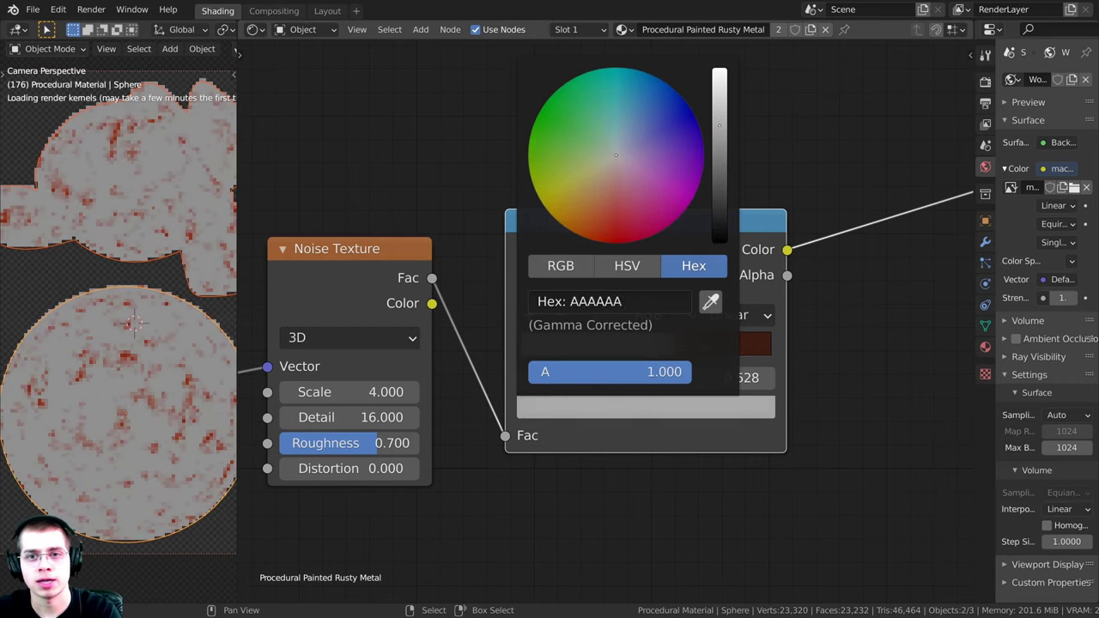
left_click_drag(596, 174, 570, 199)
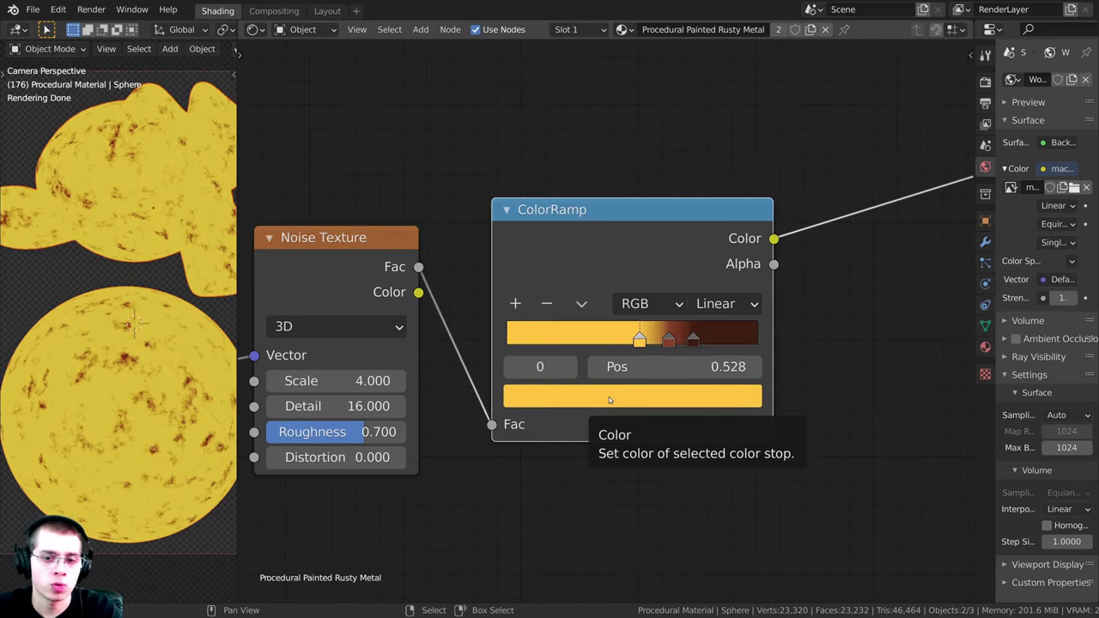
left_click(609, 397)
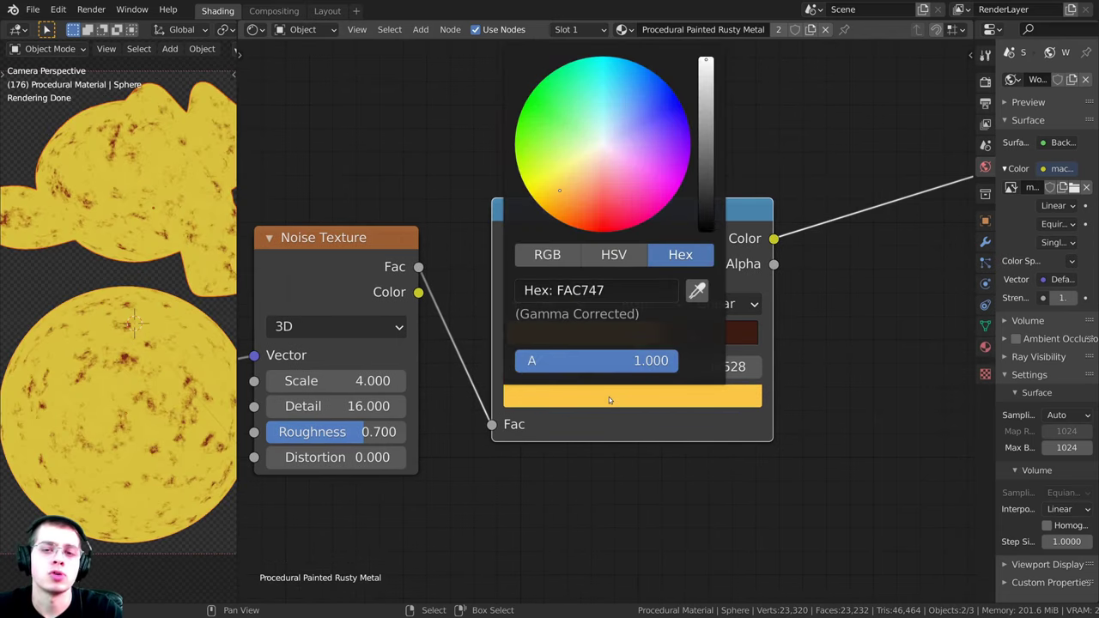
key("Escape")
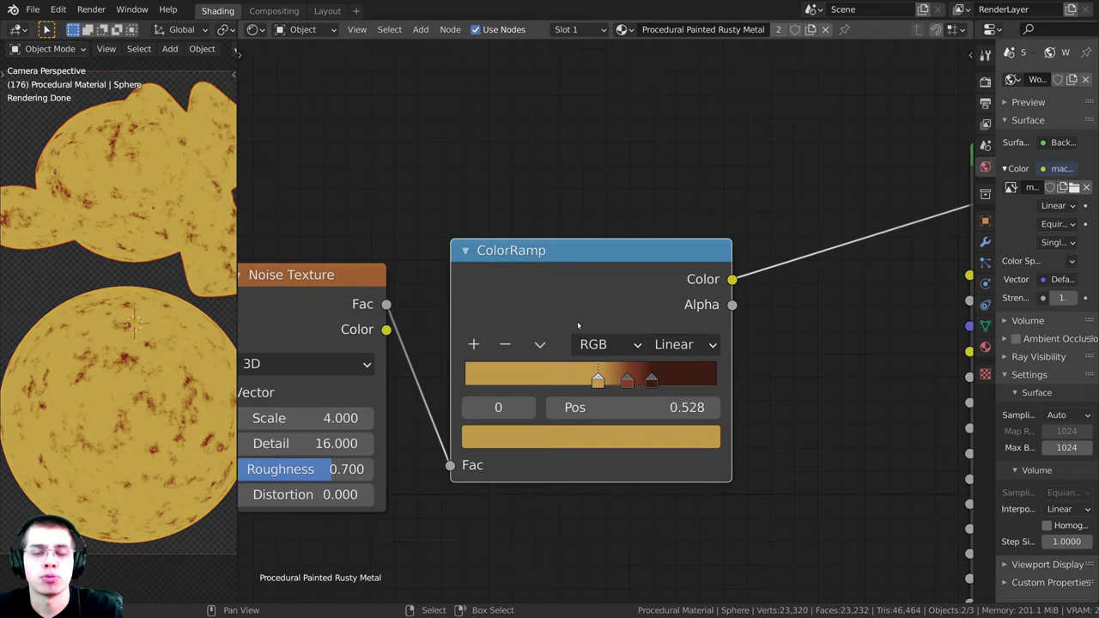
left_click_drag(564, 298, 559, 296)
middle_click_drag(566, 304, 576, 310)
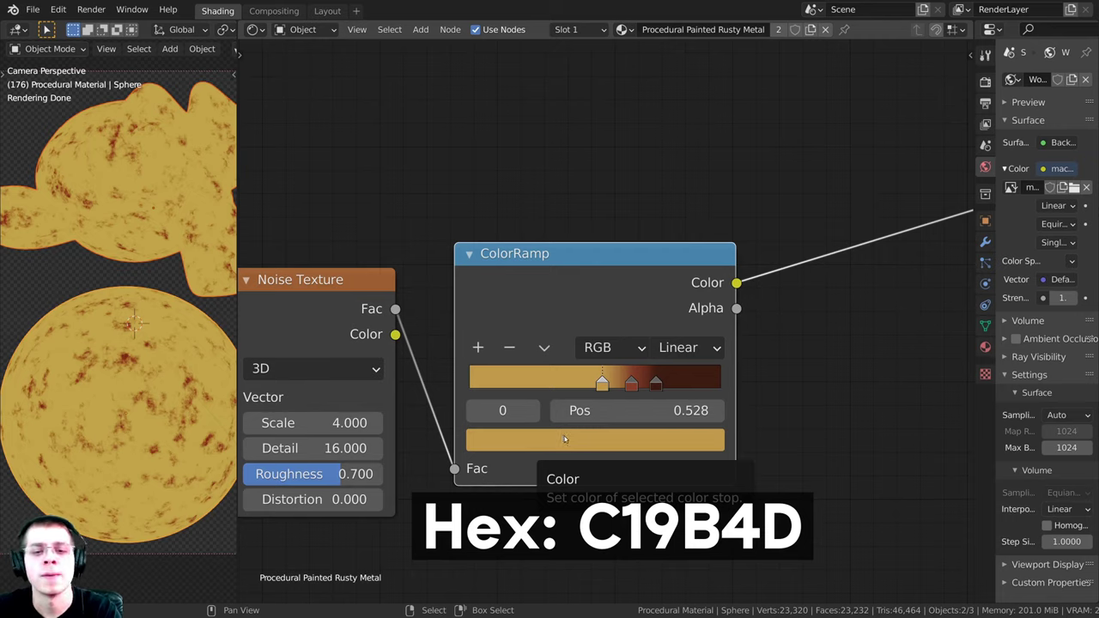
left_click(563, 440)
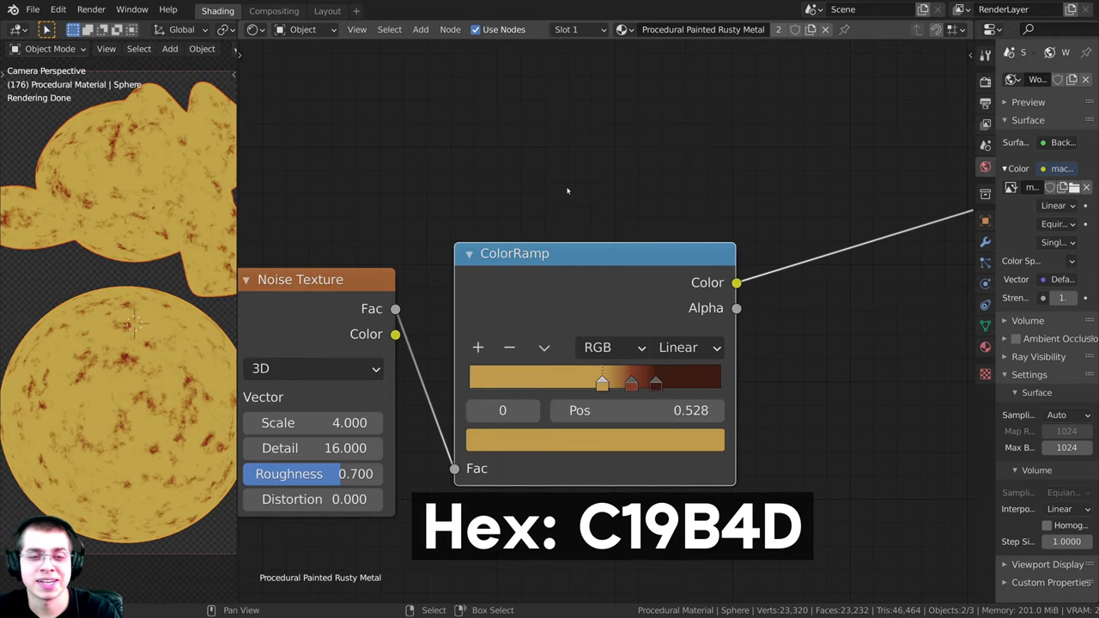
Step: Add a ColorRamp stop at position 0.184 and give it an orange-brown color, hex A6692B
middle_click_drag(467, 332, 471, 305)
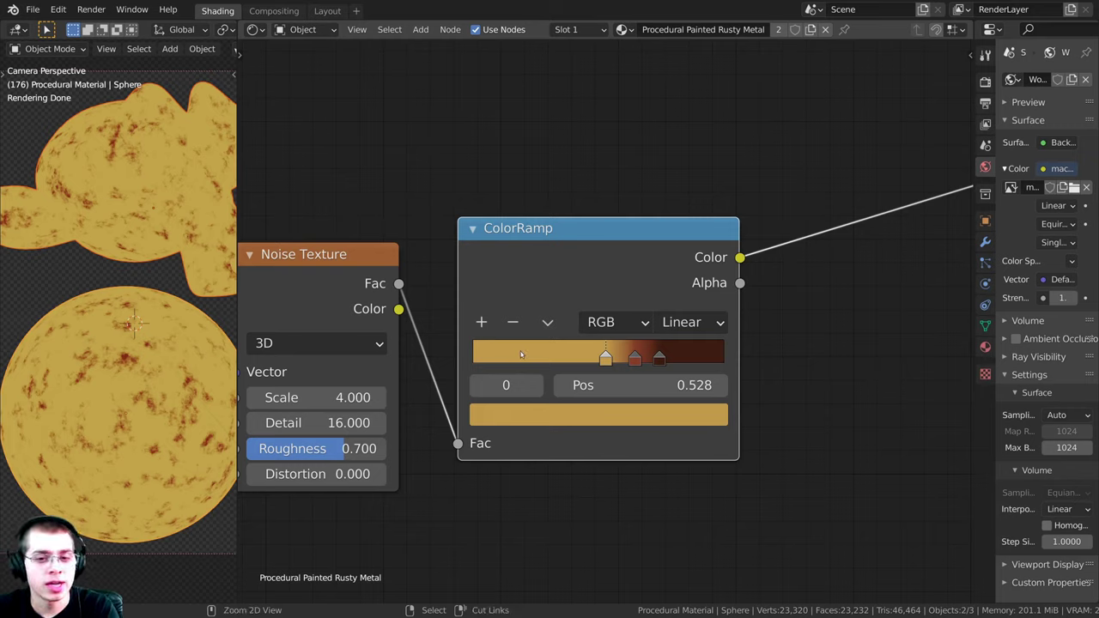
left_click_drag(520, 351, 519, 356, "ctrl")
left_click(507, 418)
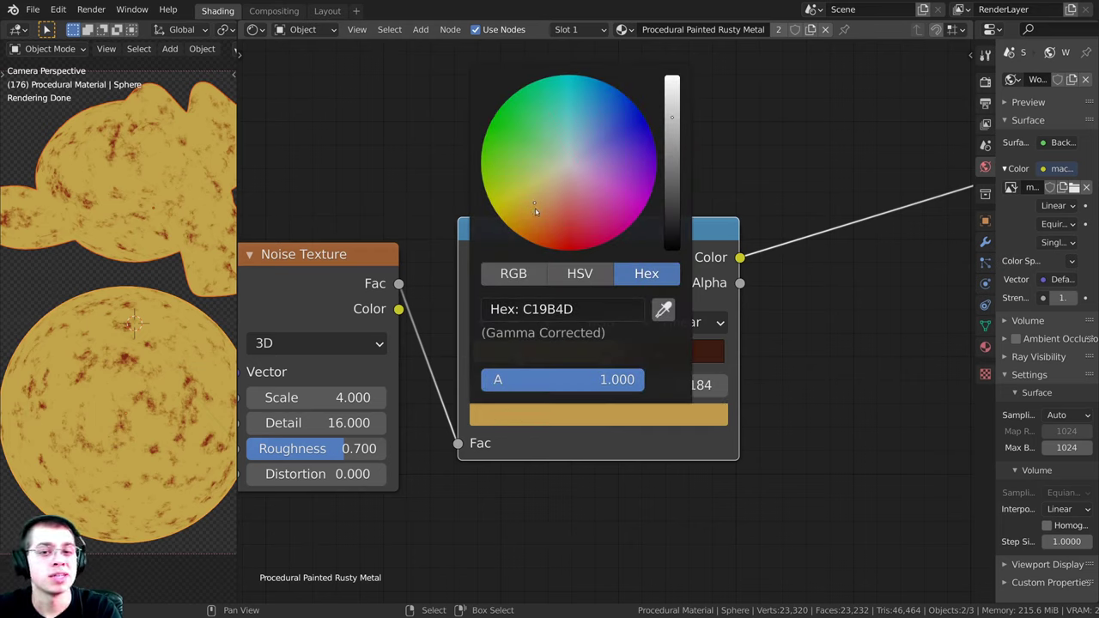
left_click_drag(535, 210, 537, 215)
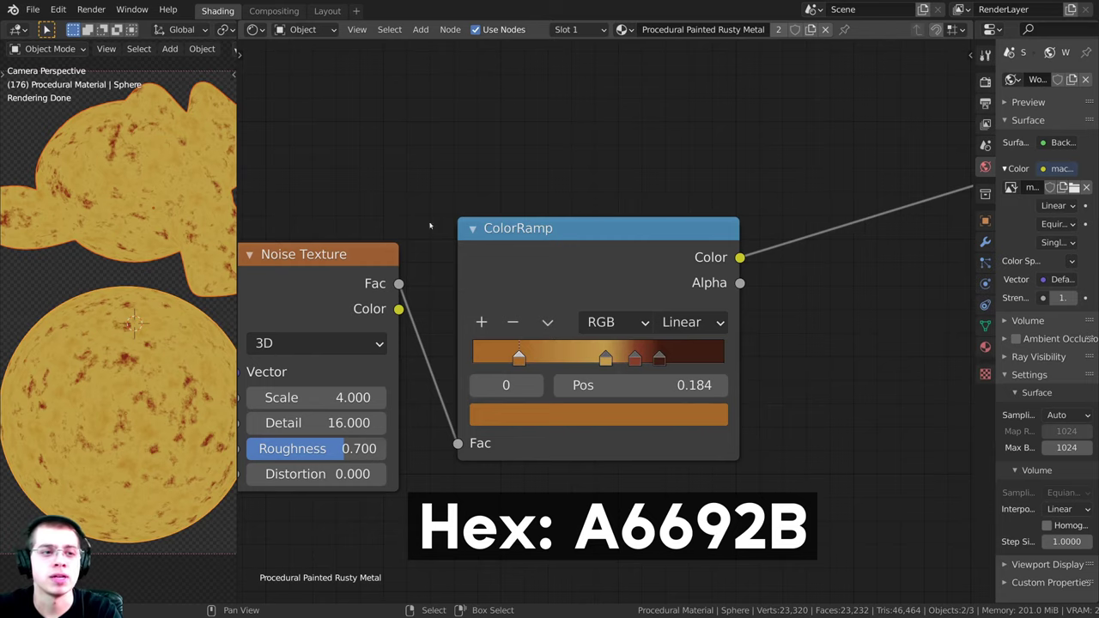
scroll(131, 276, "up", 5)
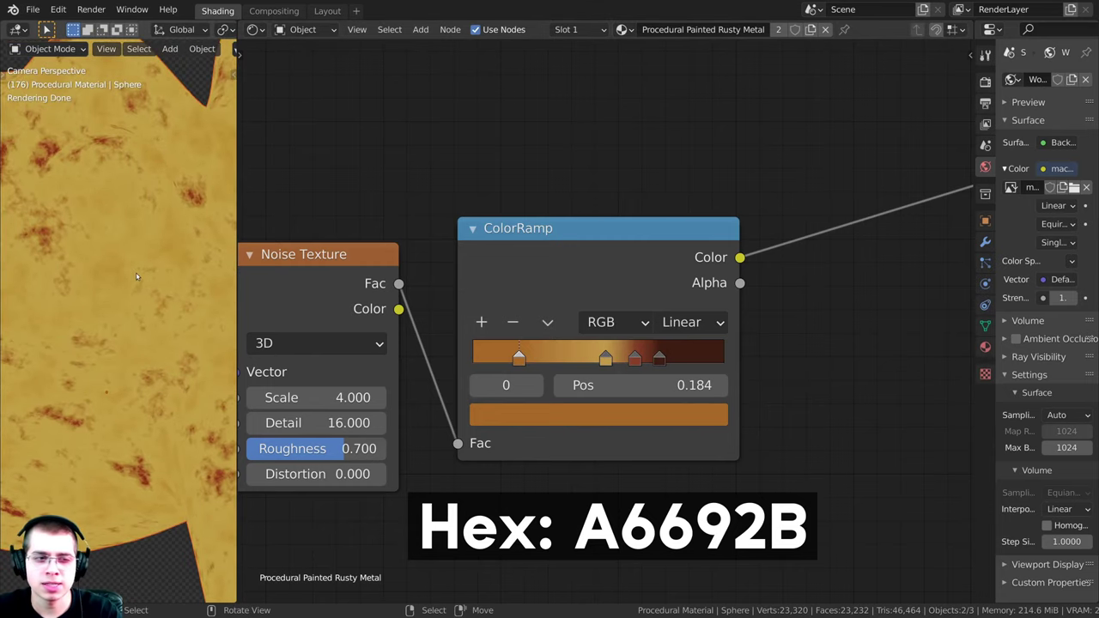
scroll(136, 277, "down", 6)
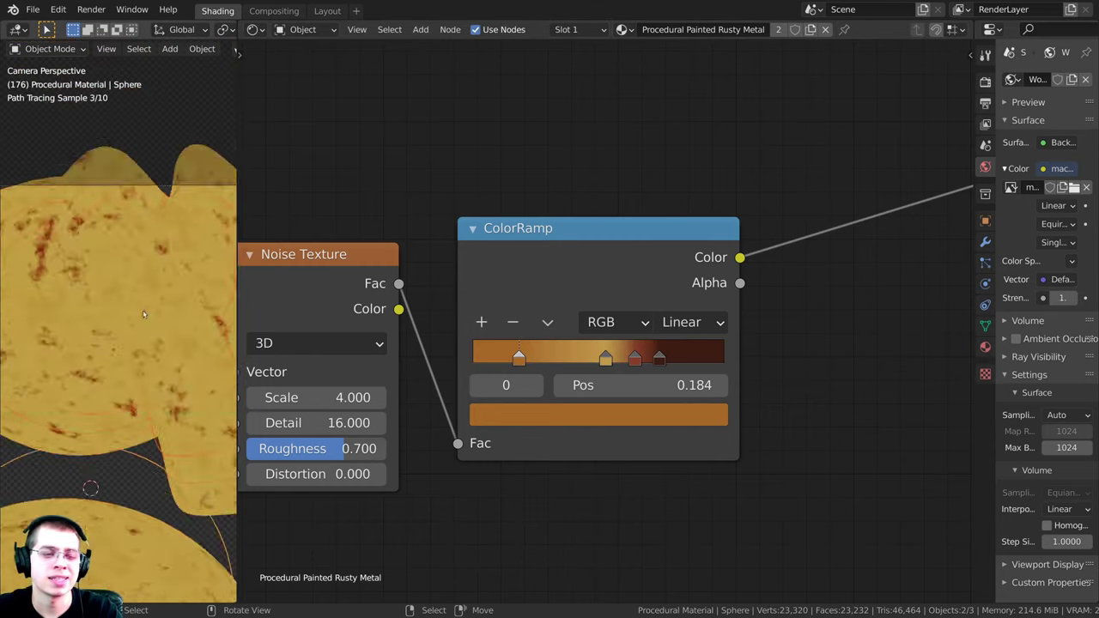
scroll(156, 318, "up", 1)
Step: Add a ColorRamp stop at position 0.585 between the yellow and reddish stops, colored orange with hex A25F22
middle_click_drag(594, 530, 589, 483)
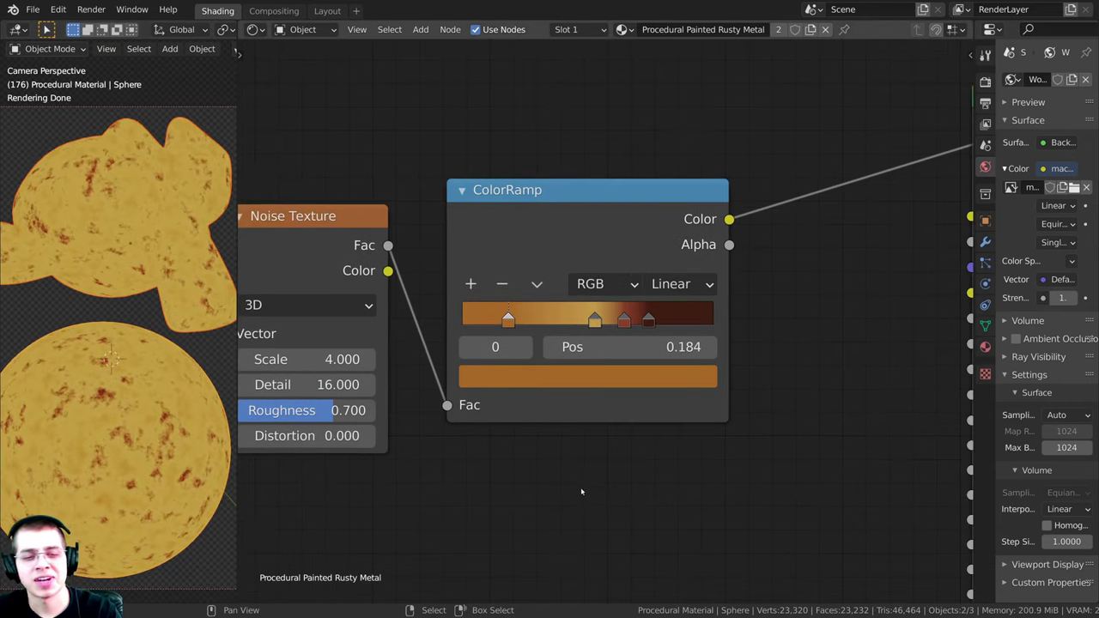
scroll(618, 446, "up", 2)
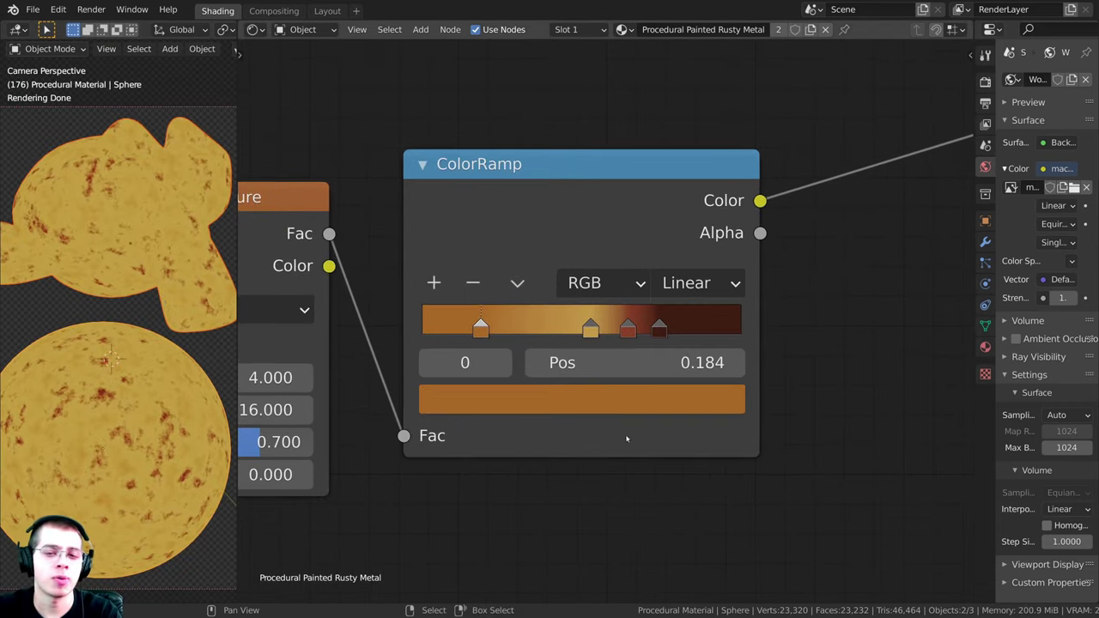
left_click(609, 325, "ctrl")
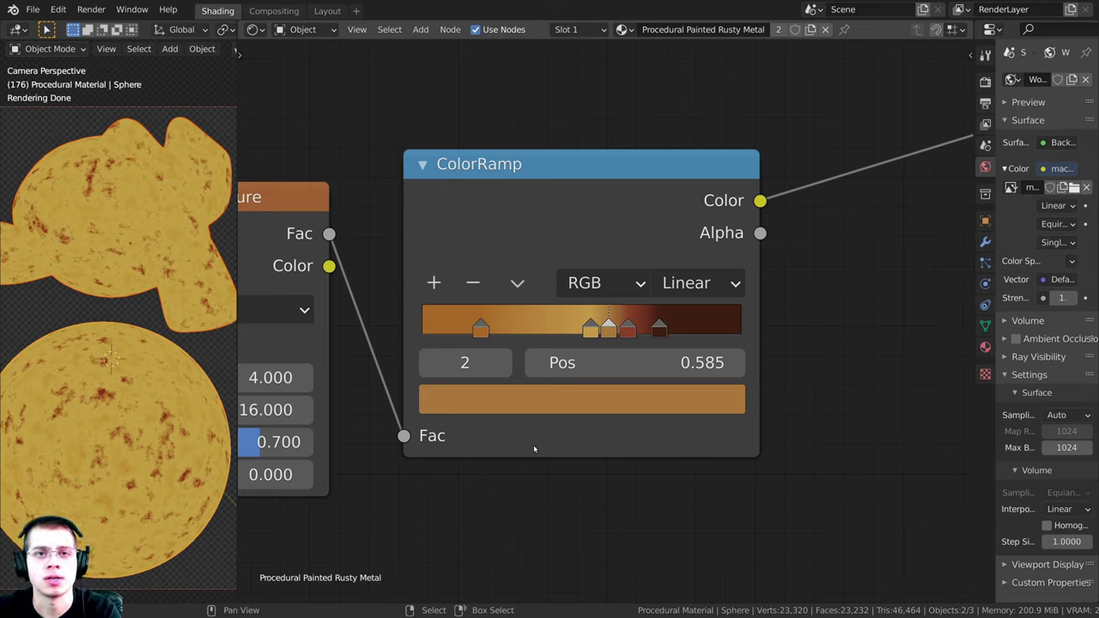
left_click(534, 447)
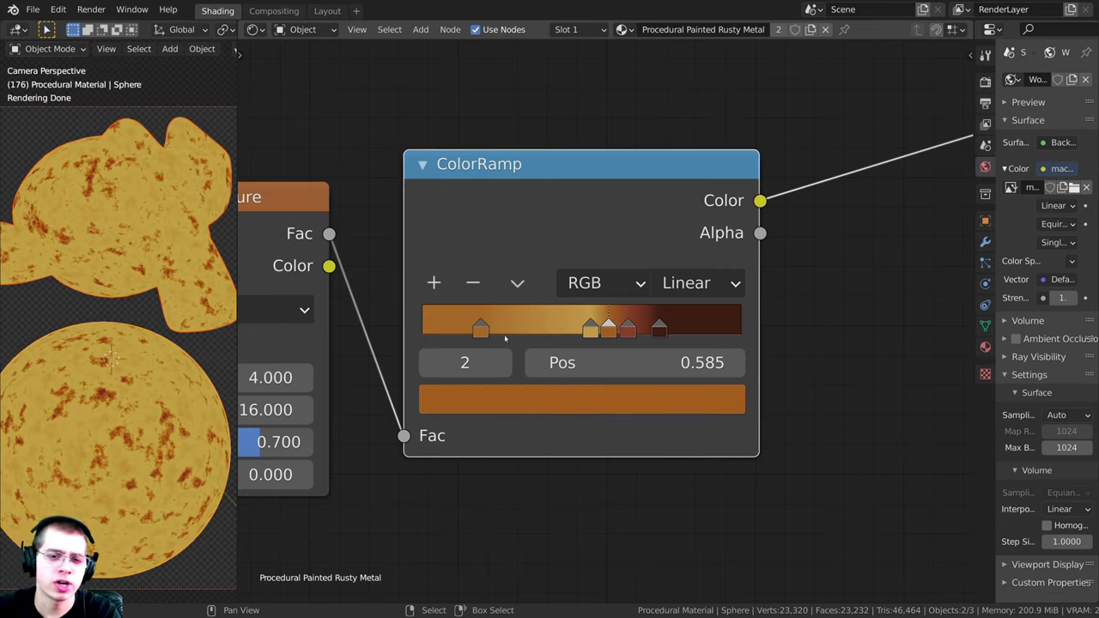
left_click(621, 400)
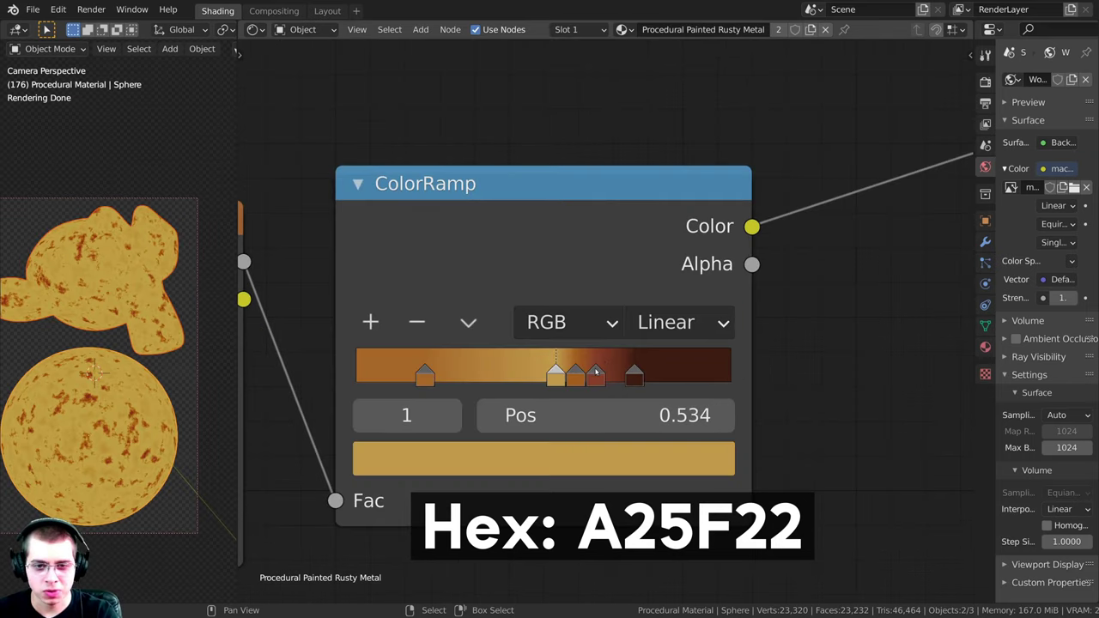
Step: Shift the ColorRamp's reddish rust stop to position 0.637
left_click_drag(596, 371, 596, 370)
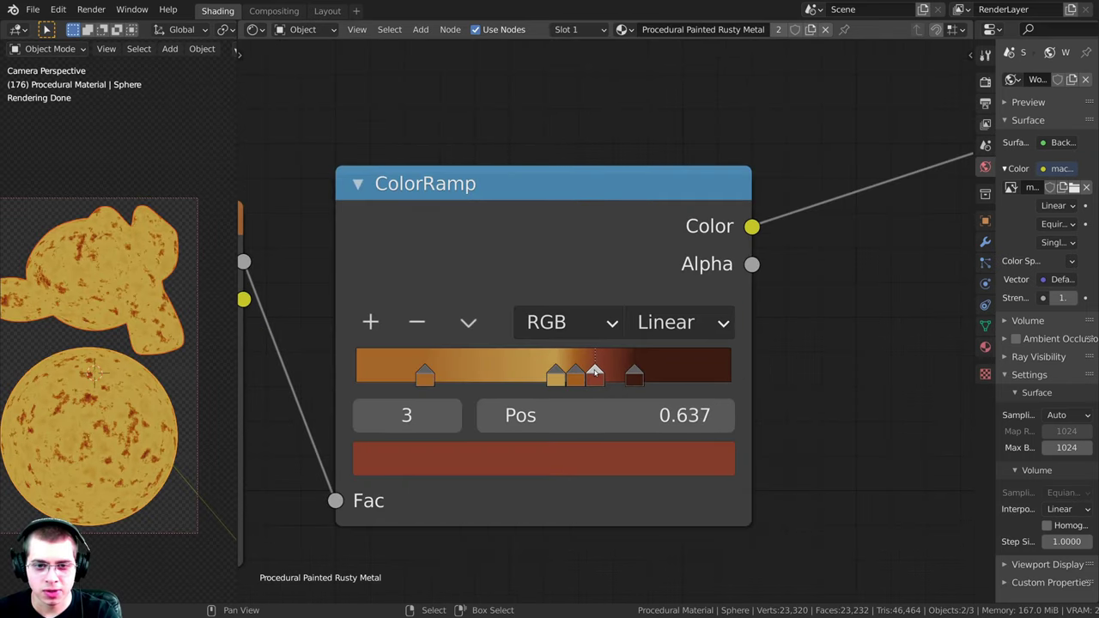
Step: Connect the rust ColorRamp's Color output to the Principled BSDF's Base Color and preview the full shader
scroll(596, 370, "down", 6)
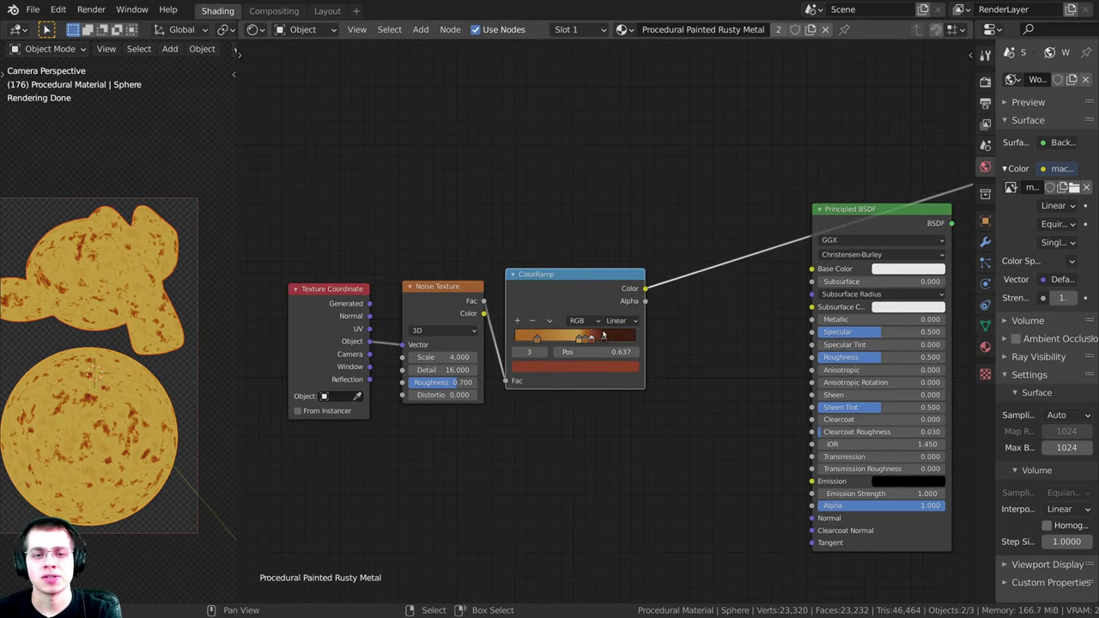
middle_click_drag(677, 243, 624, 239)
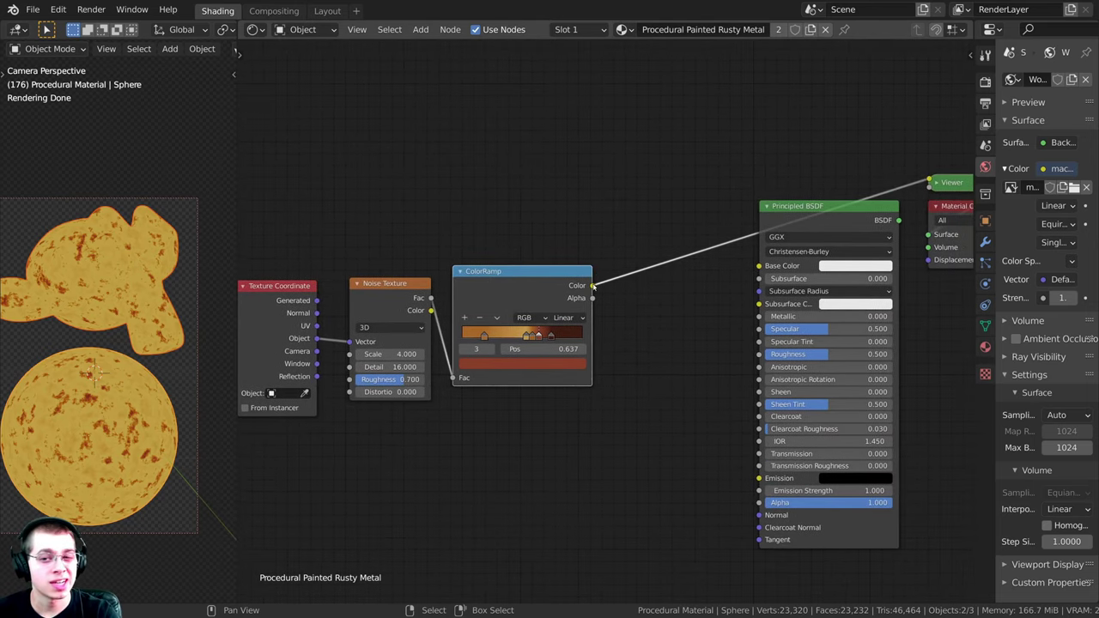
left_click_drag(593, 286, 763, 267)
middle_click_drag(765, 261, 637, 293)
left_click(698, 250, "ctrl+shift")
middle_click_drag(593, 384, 792, 305)
scroll(596, 343, "up", 1)
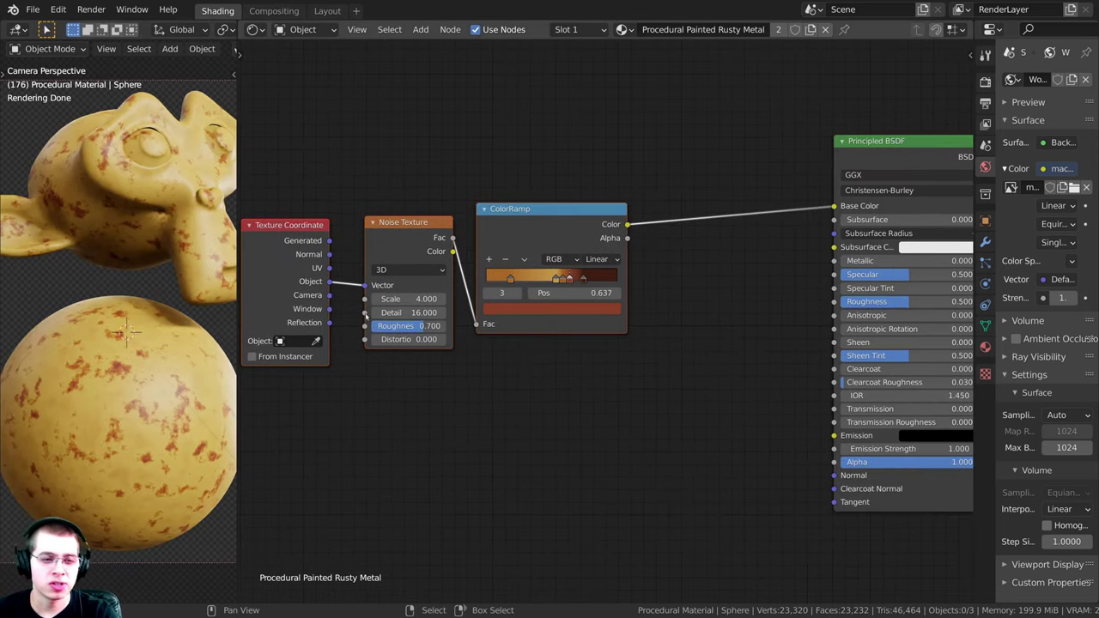
scroll(499, 364, "up", 1)
middle_click_drag(500, 364, 507, 389)
middle_click_drag(647, 249, 575, 228)
left_click_drag(797, 260, 759, 258)
left_click_drag(796, 304, 747, 275)
left_click_drag(797, 492, 698, 383)
middle_click_drag(540, 295, 568, 252)
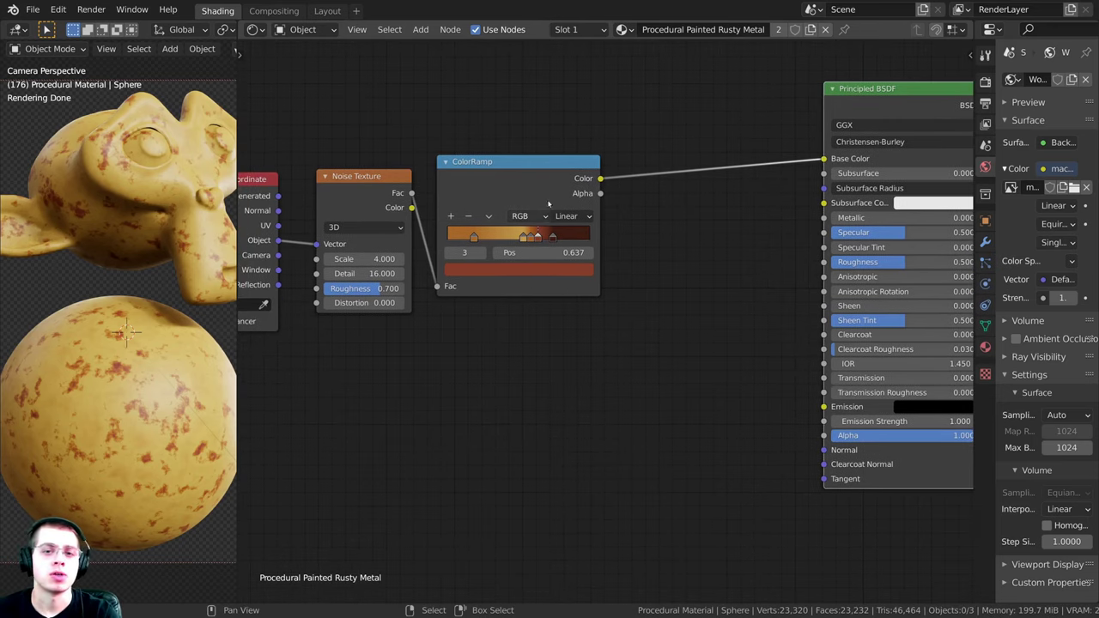
Step: Add a second ColorRamp node between the rust ColorRamp and the Principled BSDF
key("shift+a")
left_click(577, 126)
type("col")
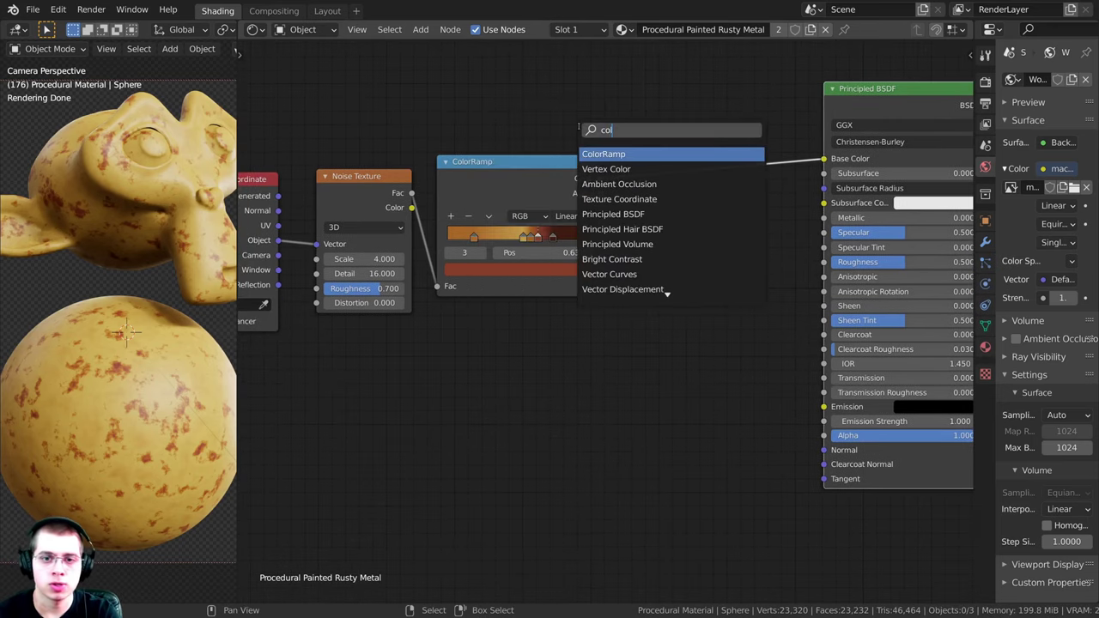
key("Return")
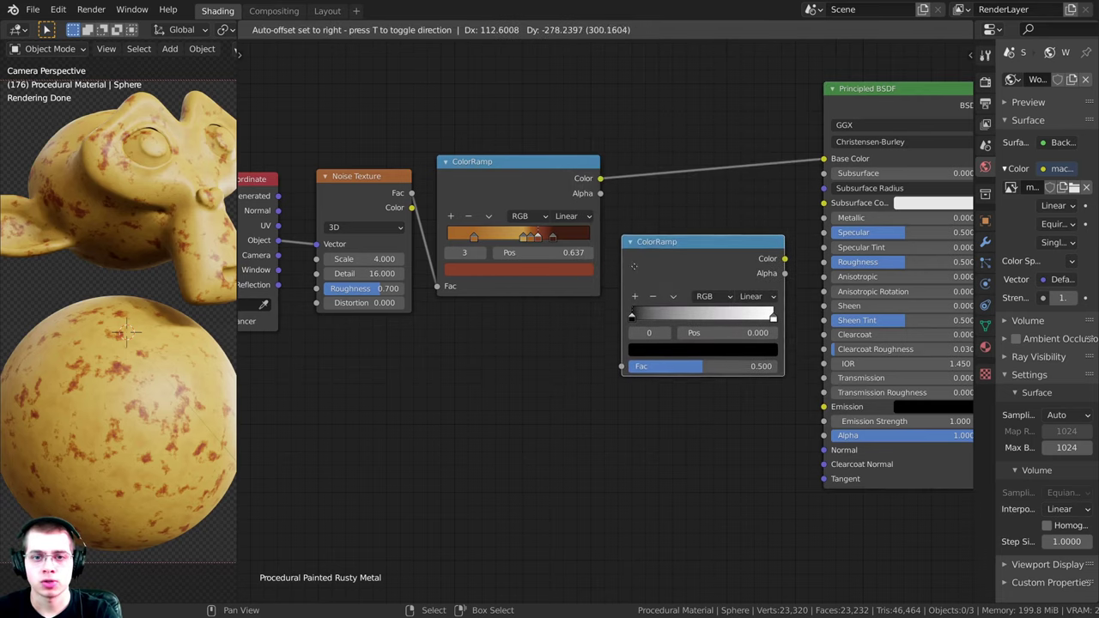
left_click(635, 263)
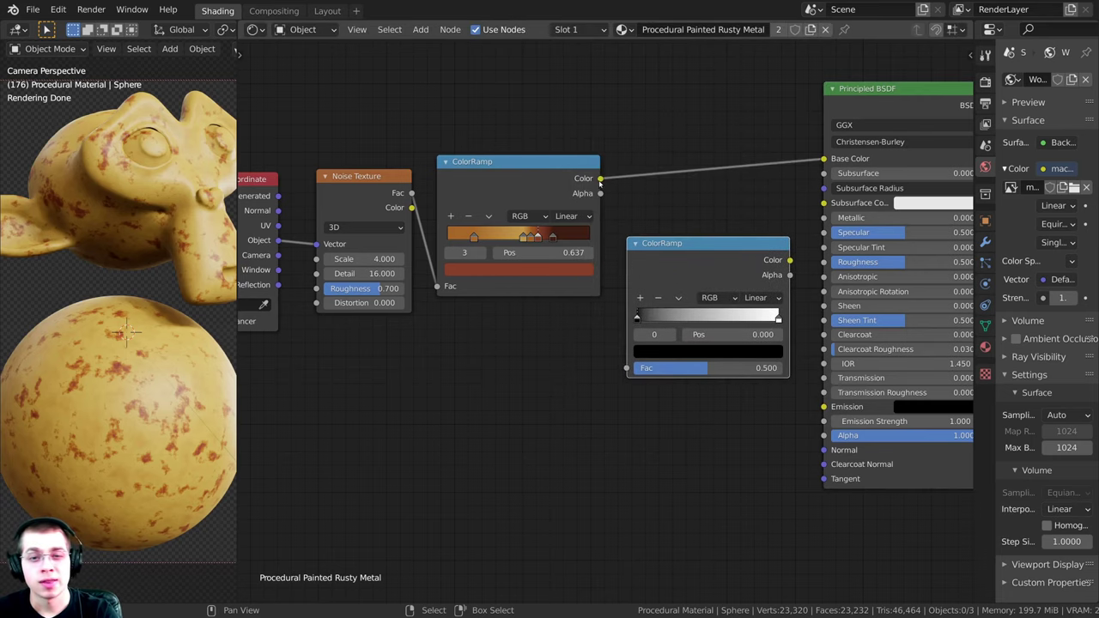
Step: Link the rust ColorRamp's Color to the Principled BSDF's Metallic input and insert the new ColorRamp into that link
left_click_drag(600, 178, 824, 217)
middle_click_drag(722, 250, 603, 282)
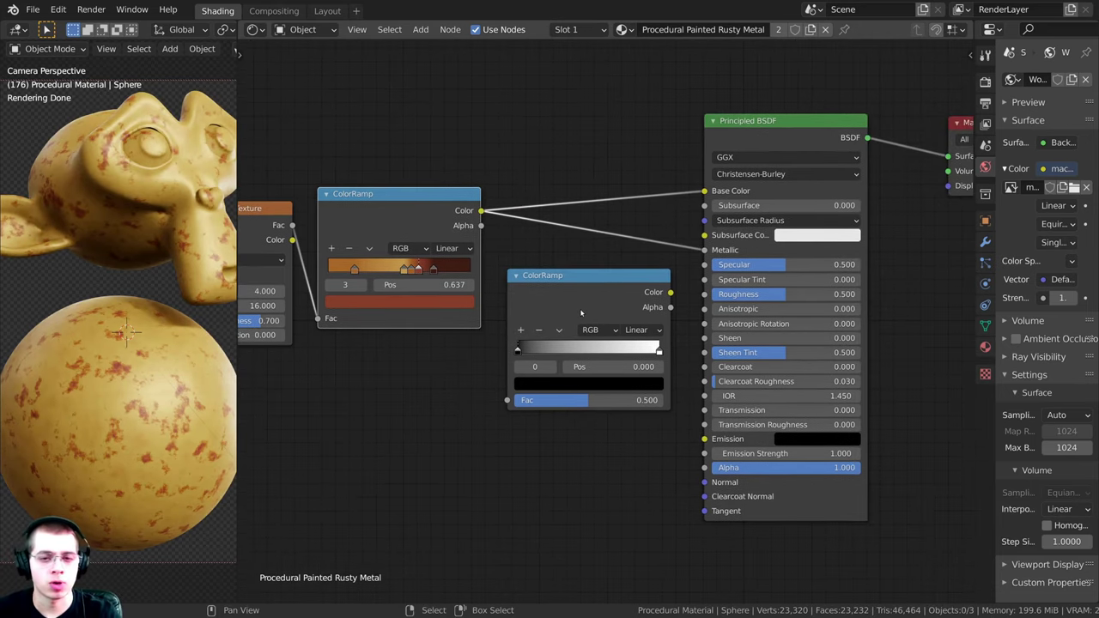
left_click_drag(566, 315, 596, 273)
middle_click_drag(645, 254, 593, 279)
left_click_drag(592, 279, 598, 296)
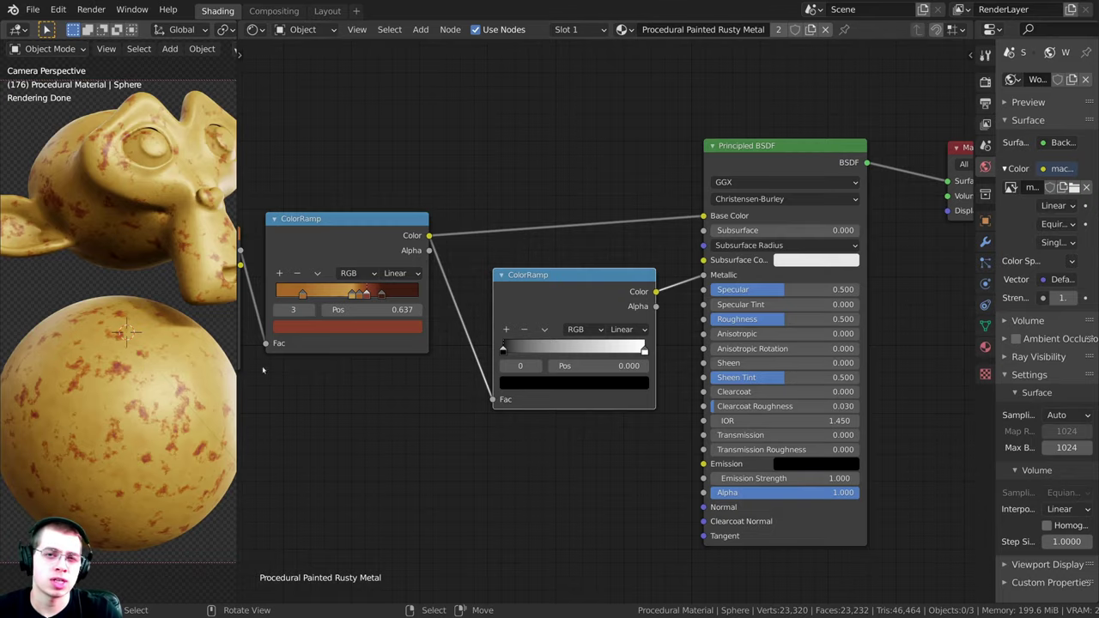
Step: Reverse the metallic ColorRamp by moving its white stop to position 0 and its black stop past it, and preview the mask
scroll(389, 433, "up", 2)
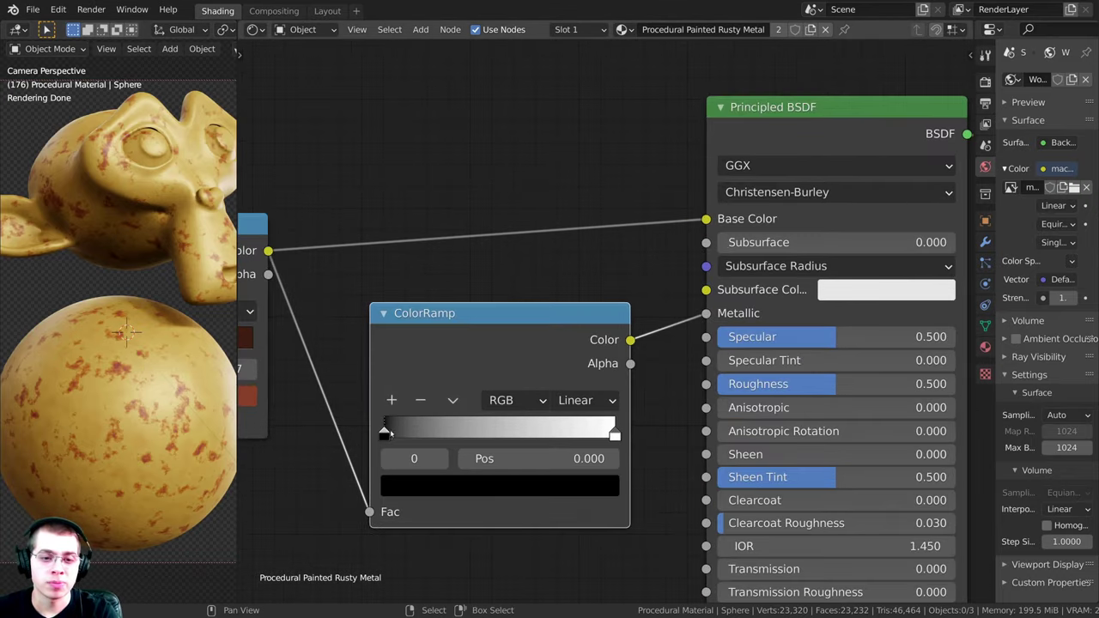
left_click_drag(391, 434, 464, 435)
left_click_drag(613, 435, 383, 433)
left_click(558, 352, "ctrl+shift")
Step: Move the metallic ColorRamp's black stop to position 0.179 and its white stop to 0.054
scroll(558, 352, "up", 1)
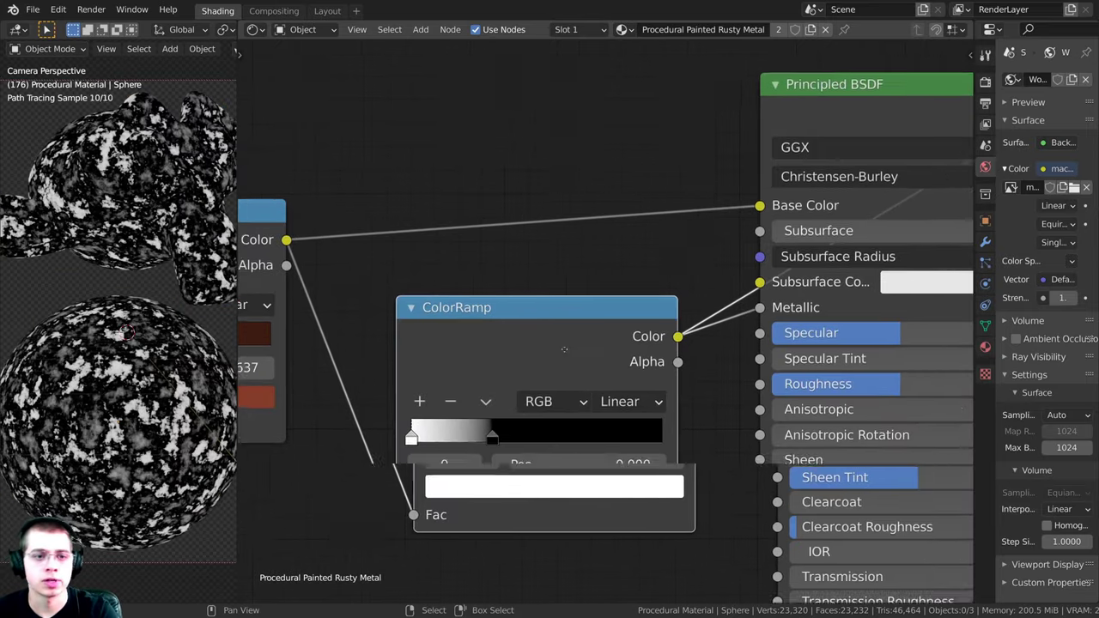
scroll(558, 352, "up", 2)
left_click_drag(598, 421, 529, 421)
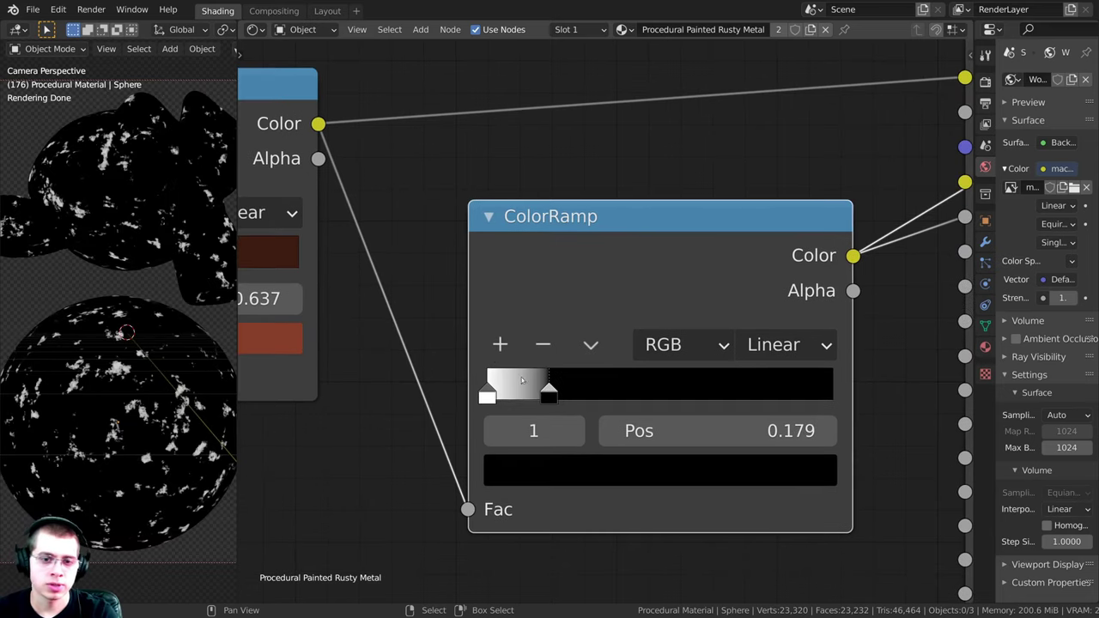
left_click_drag(489, 393, 509, 393)
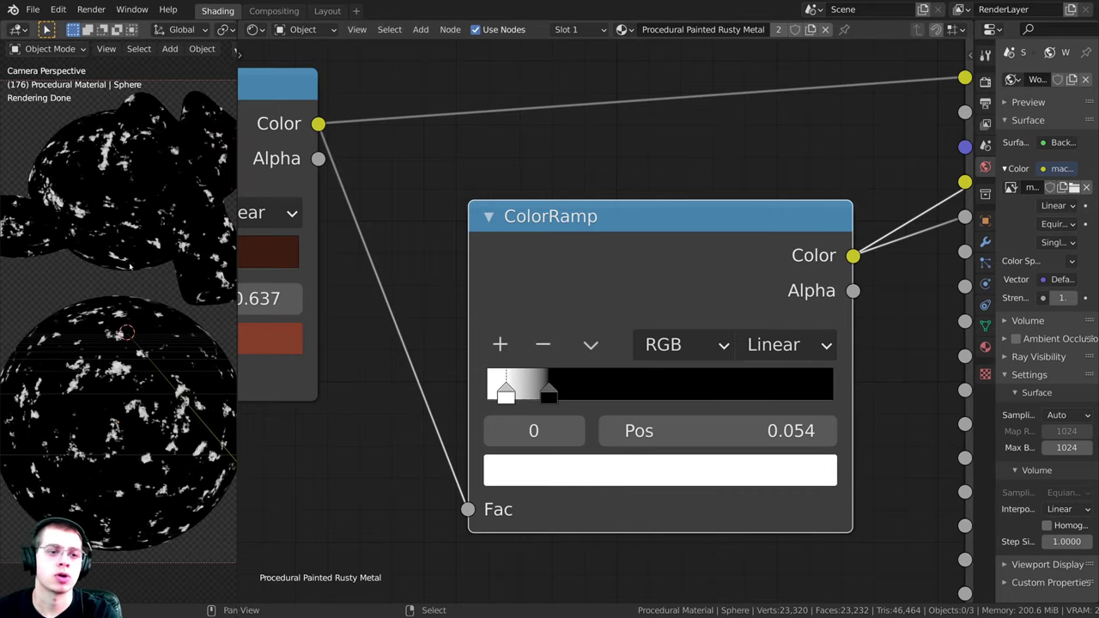
Step: Inspect the metallic mask on the sphere, switch the preview back to the Principled BSDF and examine the rust patches up close
middle_click_drag(138, 361, 99, 306, "shift")
scroll(163, 282, "up", 1)
scroll(146, 298, "up", 5)
scroll(97, 311, "up", 2)
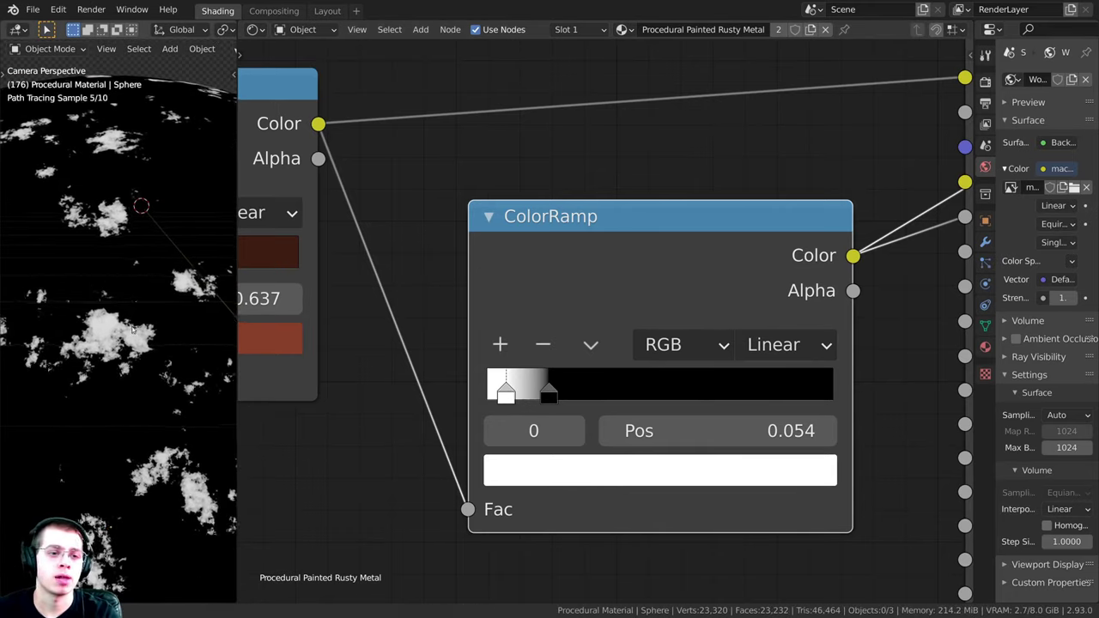
scroll(341, 440, "down", 5)
left_click(677, 220, "ctrl+shift")
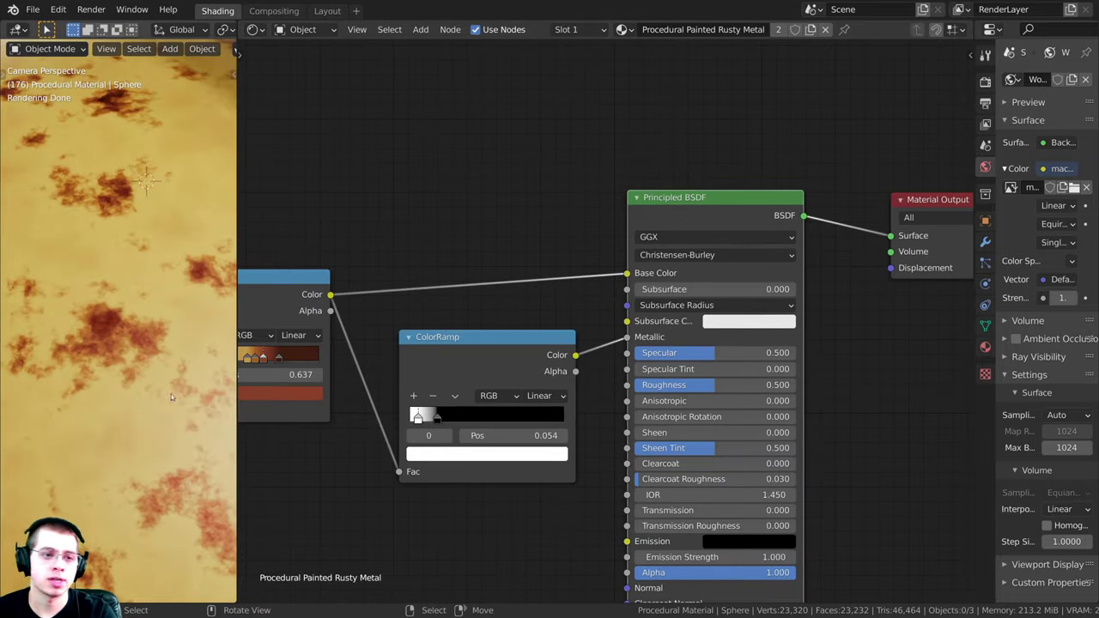
middle_click_drag(171, 396, 124, 393)
scroll(133, 450, "up", 8)
scroll(117, 385, "up", 7)
scroll(118, 385, "down", 6)
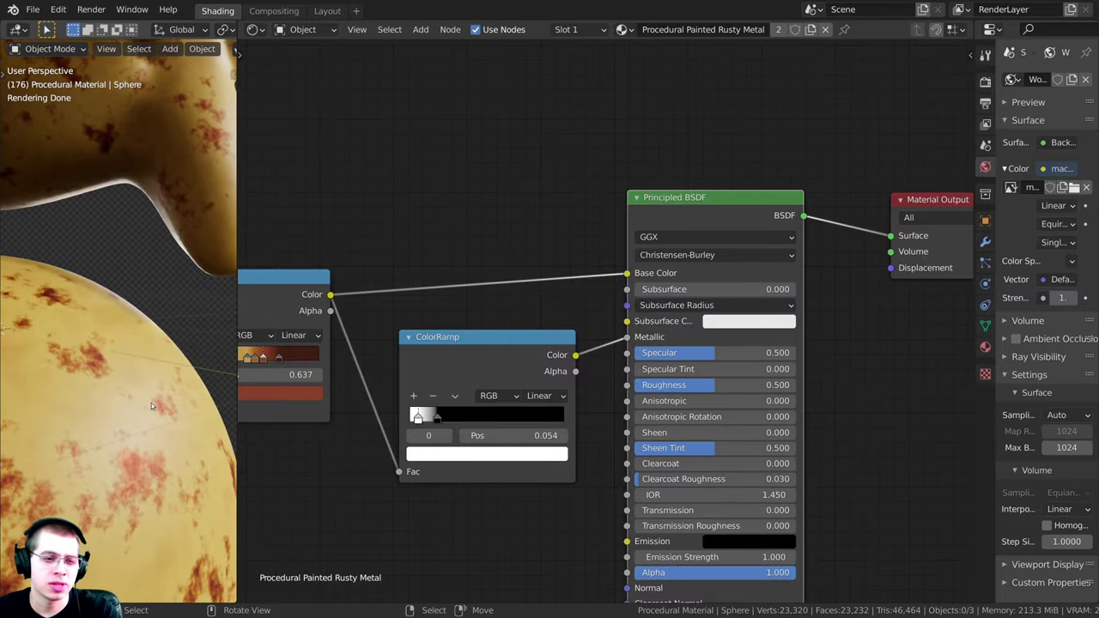
mouse_move(151, 405)
middle_mouse_down()
mouse_move(155, 424)
mouse_move(141, 379)
mouse_move(112, 416)
middle_mouse_up()
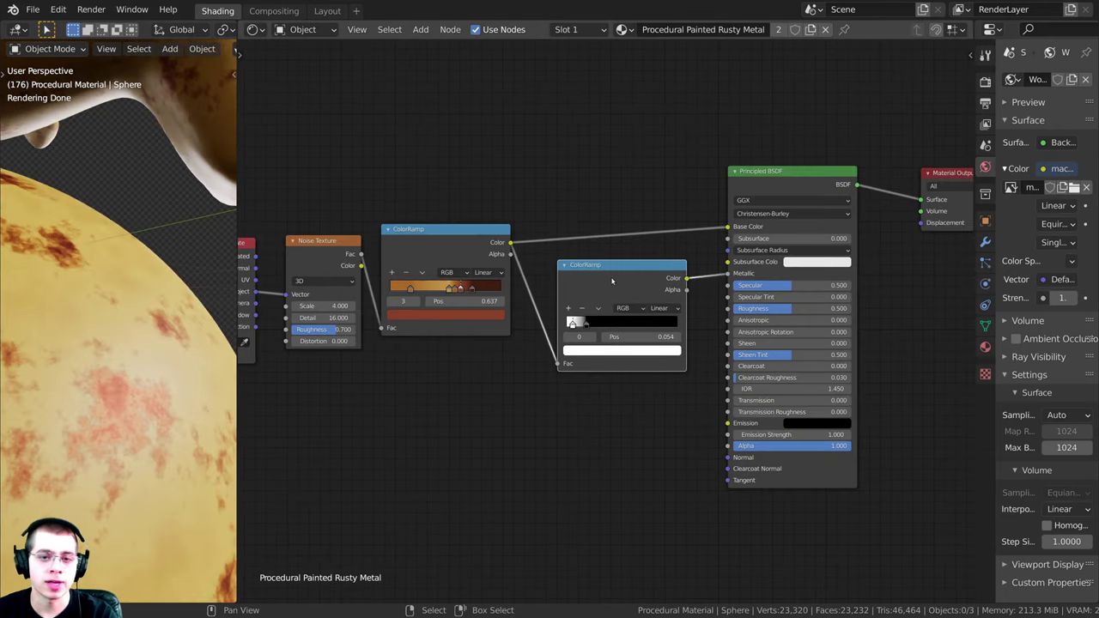
Step: Connect the rust ColorRamp's Color output to the Principled BSDF's Roughness input
middle_click_drag(613, 279, 622, 232)
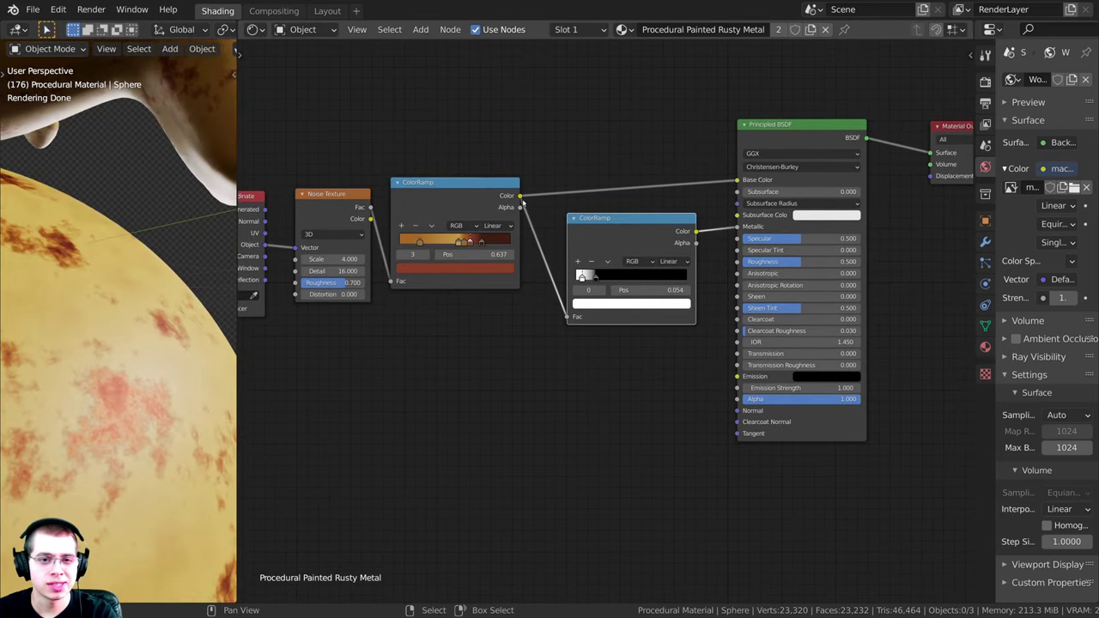
left_click_drag(520, 196, 522, 165)
left_click_drag(626, 178, 736, 262)
scroll(737, 262, "up", 1)
middle_click_drag(736, 262, 734, 331)
middle_click_drag(613, 332, 644, 354)
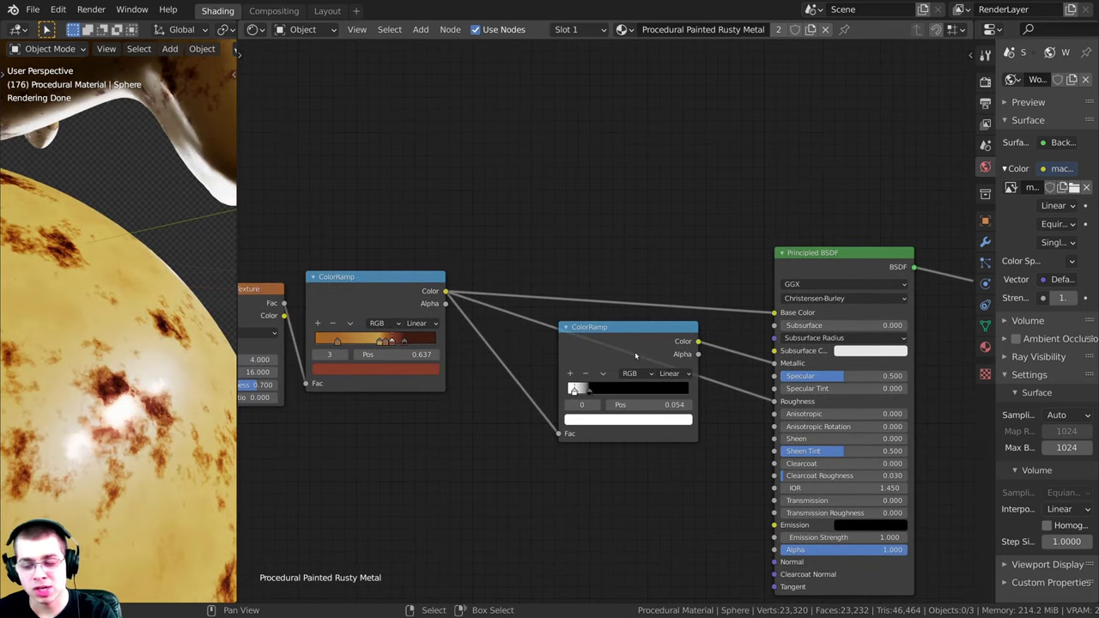
Step: Add a reroute point on the Base Color link and place it above the metallic ColorRamp
right_click_drag(586, 291, 592, 309, "shift")
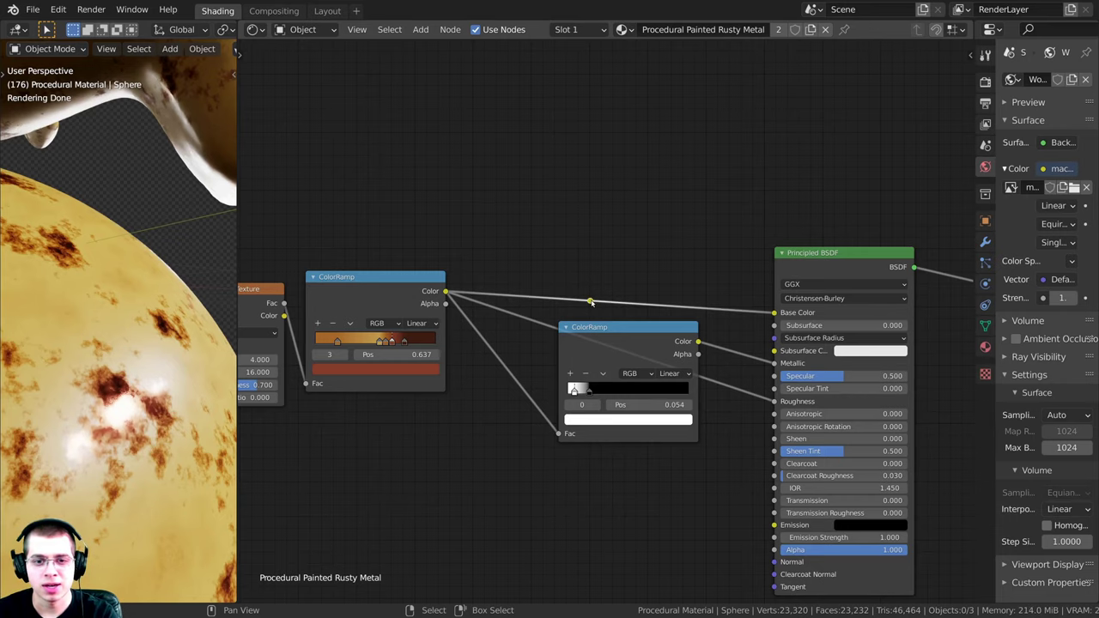
left_click_drag(591, 302, 497, 208)
left_click(480, 244)
Step: Move the Texture Coordinate, Noise Texture and rust ColorRamp nodes down, and nudge the reroute point and metallic ColorRamp to tidy the layout
middle_click_drag(371, 311, 556, 229)
scroll(556, 230, "down", 3)
key("b")
left_click_drag(590, 120, 321, 316)
key("g")
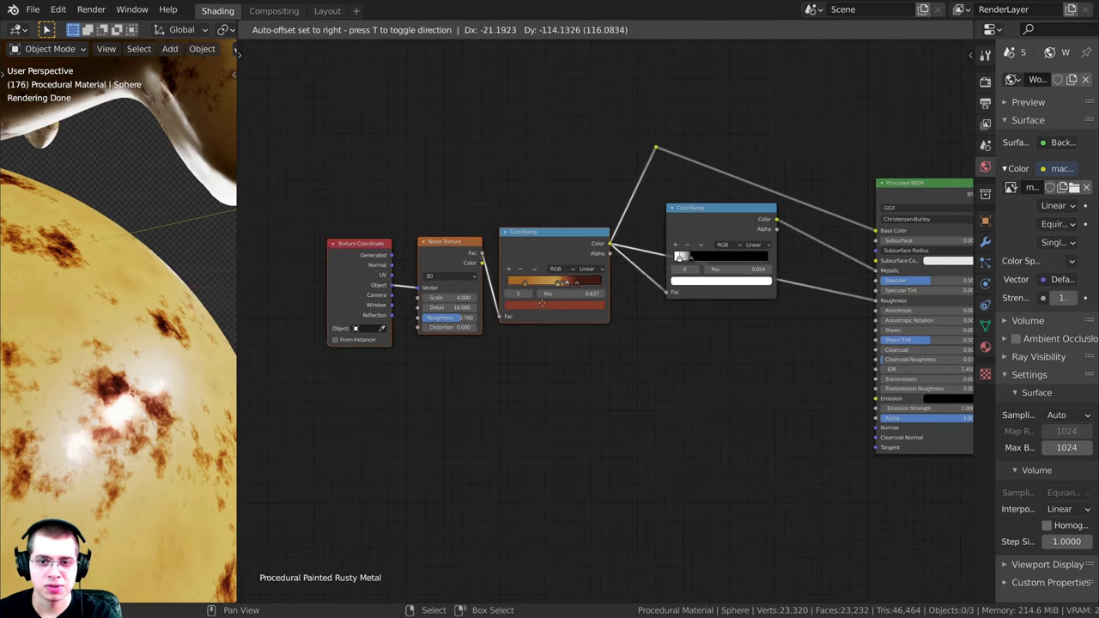
left_click_drag(542, 302, 526, 383)
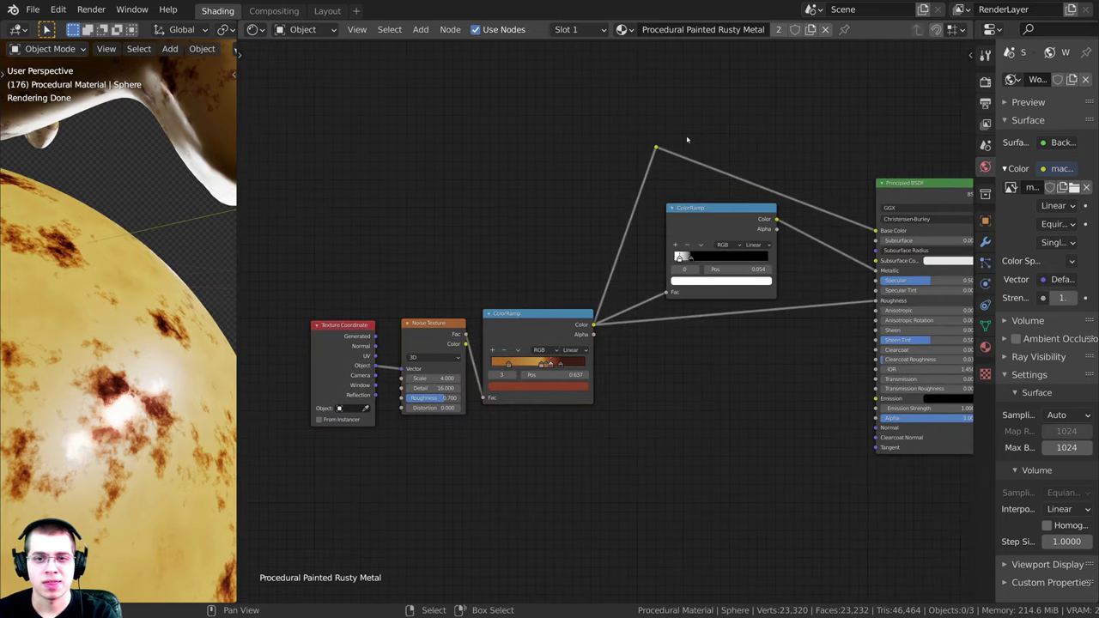
left_click_drag(651, 160, 629, 194)
left_click_drag(713, 218, 695, 233)
left_click(678, 334)
Step: Add a third ColorRamp and insert it into the link between the rust ColorRamp and Roughness
middle_click_drag(674, 299, 643, 293)
scroll(642, 294, "up", 3)
key("shift+a")
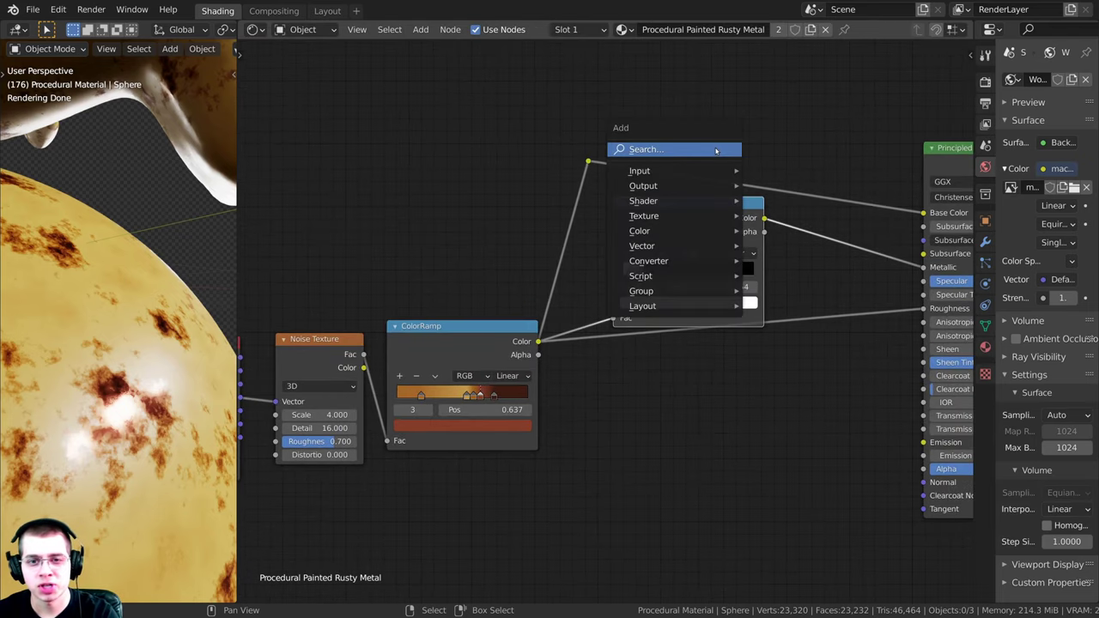
type("col")
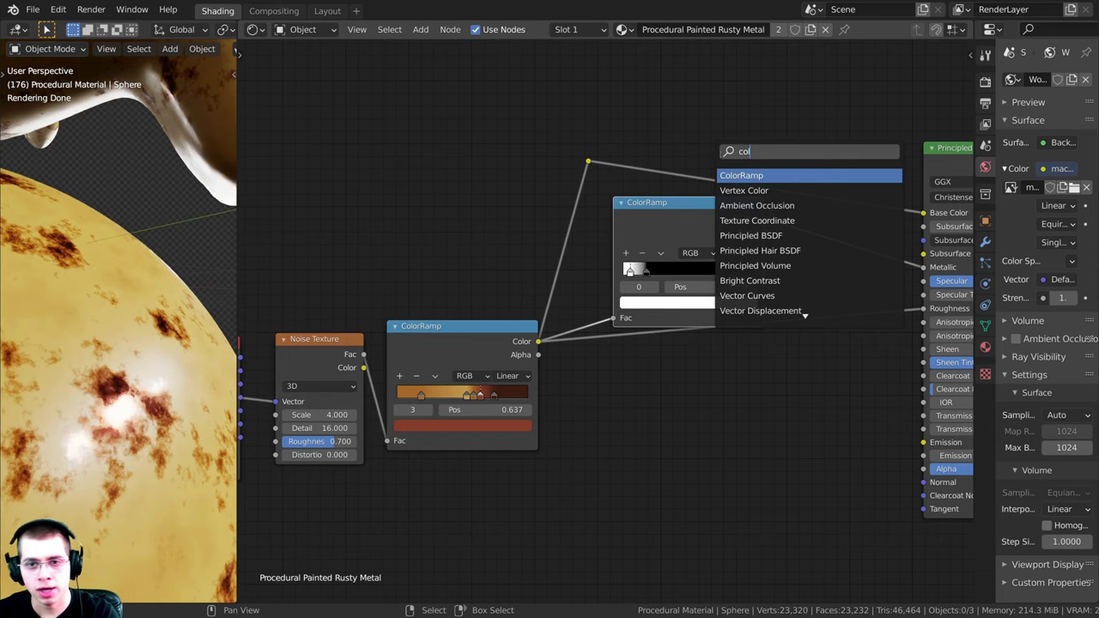
key("Return")
left_click(631, 319)
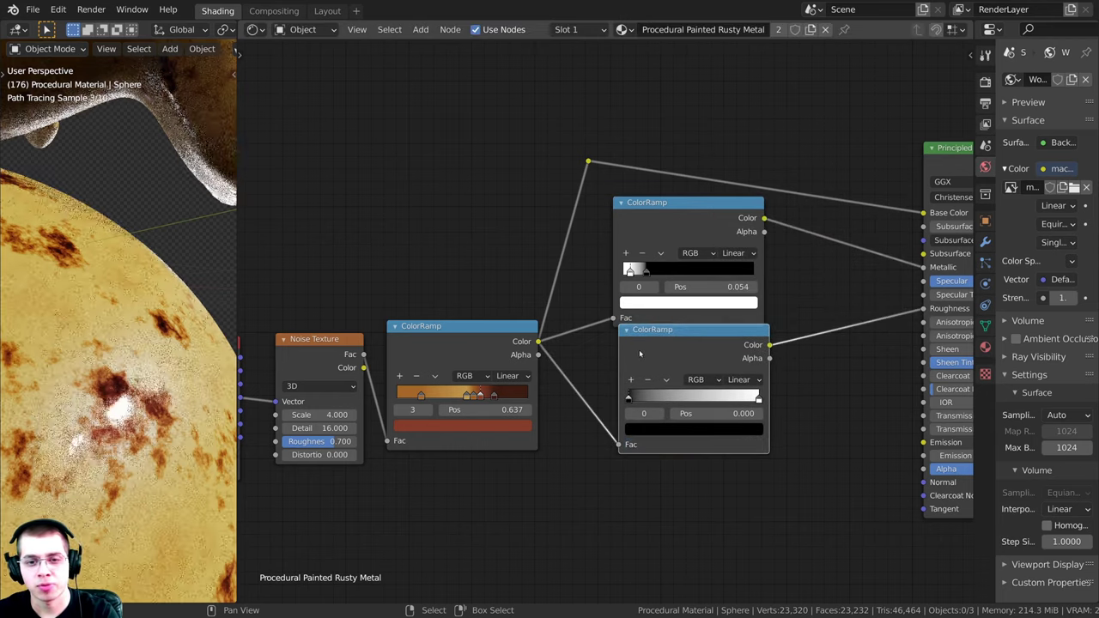
Step: Space out the metallic ColorRamp, the reroute point and the roughness ColorRamp so the nodes do not crowd each other
scroll(564, 273, "down", 1)
middle_click_drag(565, 273, 498, 271)
scroll(498, 271, "up", 1)
left_click_drag(594, 199, 603, 194)
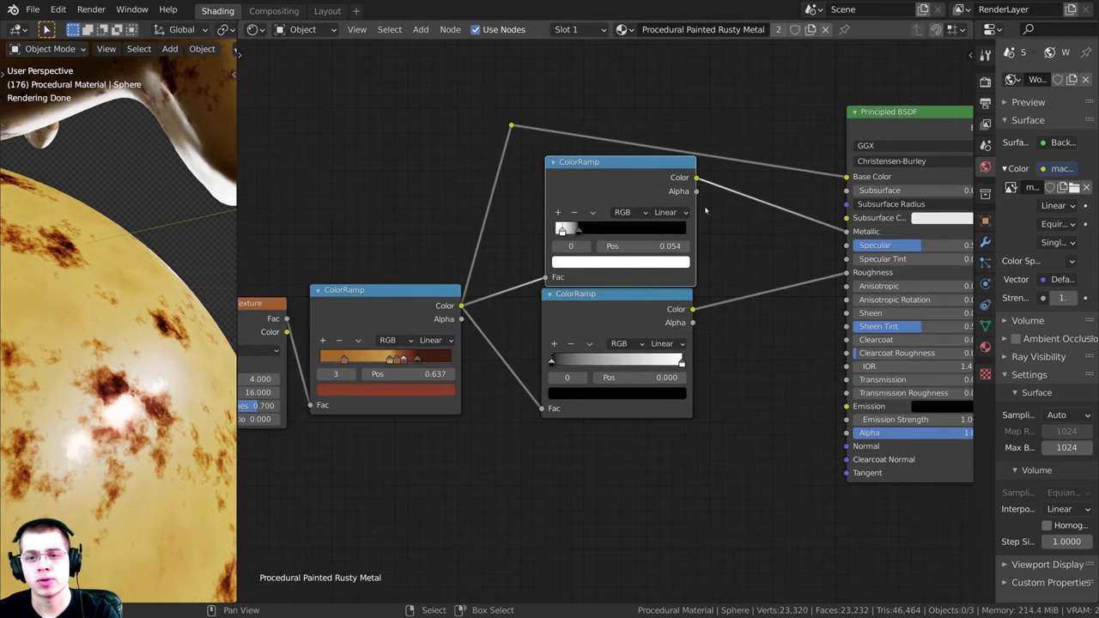
middle_click_drag(686, 190, 667, 190)
left_click_drag(492, 125, 528, 116)
middle_click_drag(668, 200, 653, 182)
left_click_drag(593, 294, 600, 311)
Step: Reverse the roughness ColorRamp with the black stop at position 0.378 and the white stop at 0, and preview its output
scroll(713, 311, "up", 2)
middle_click_drag(786, 269, 815, 260)
scroll(547, 378, "up", 2)
left_click_drag(523, 347, 591, 347)
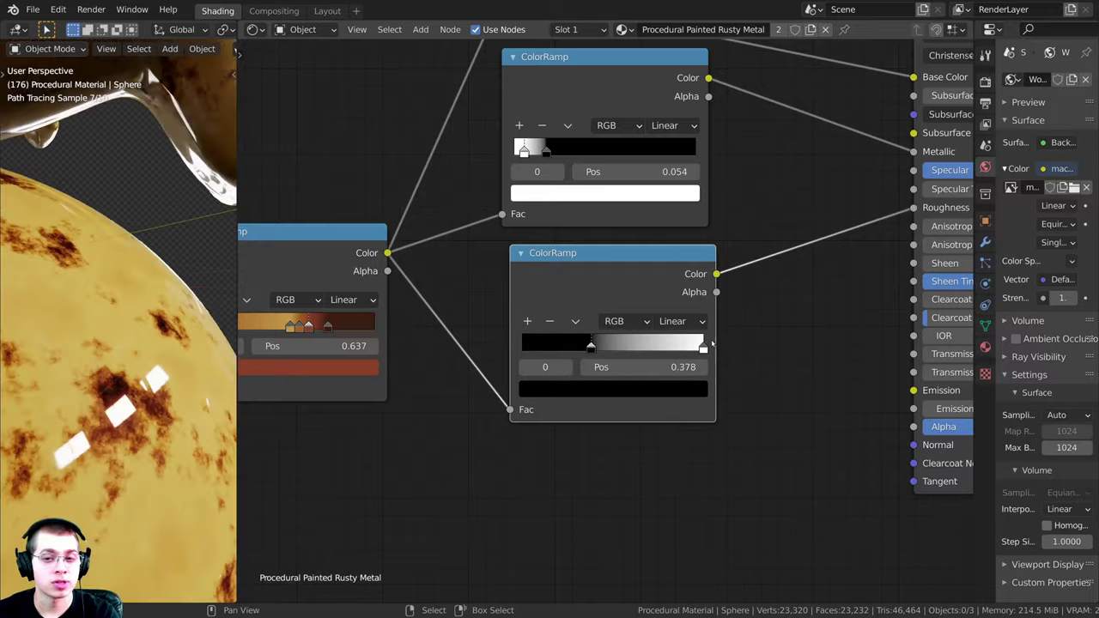
left_click_drag(706, 346, 543, 348)
key("ctrl+z")
scroll(564, 287, "up", 3)
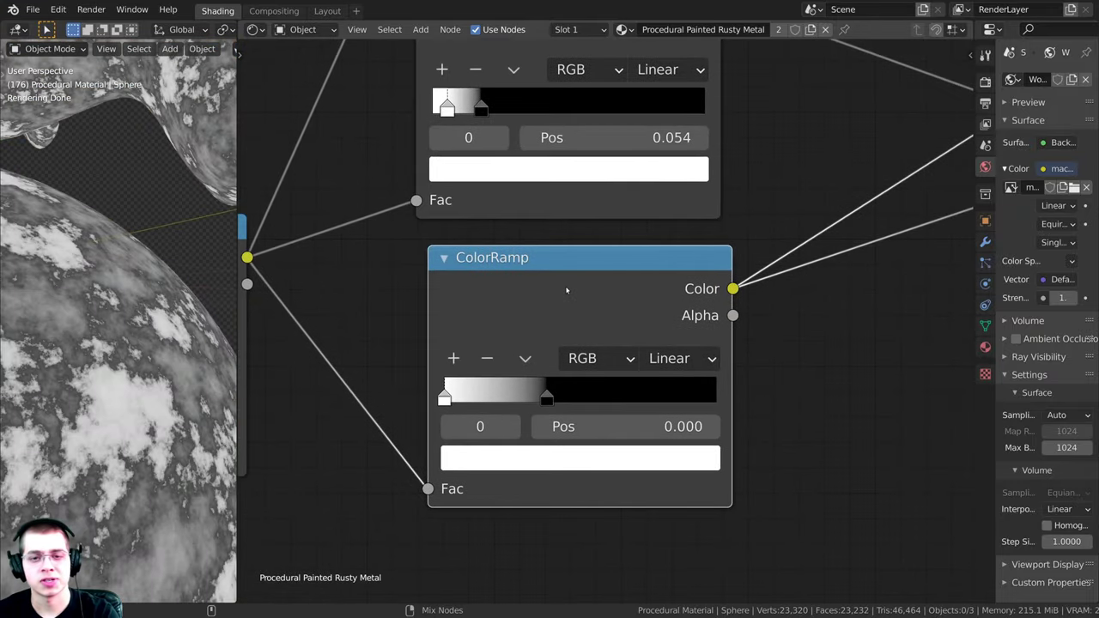
Step: Move the roughness ColorRamp's black stop to position 0.510 and its white stop to 0.070, and darken the white stop to light gray
scroll(565, 287, "down", 4)
middle_click_drag(548, 311, 578, 295)
scroll(581, 297, "up", 5)
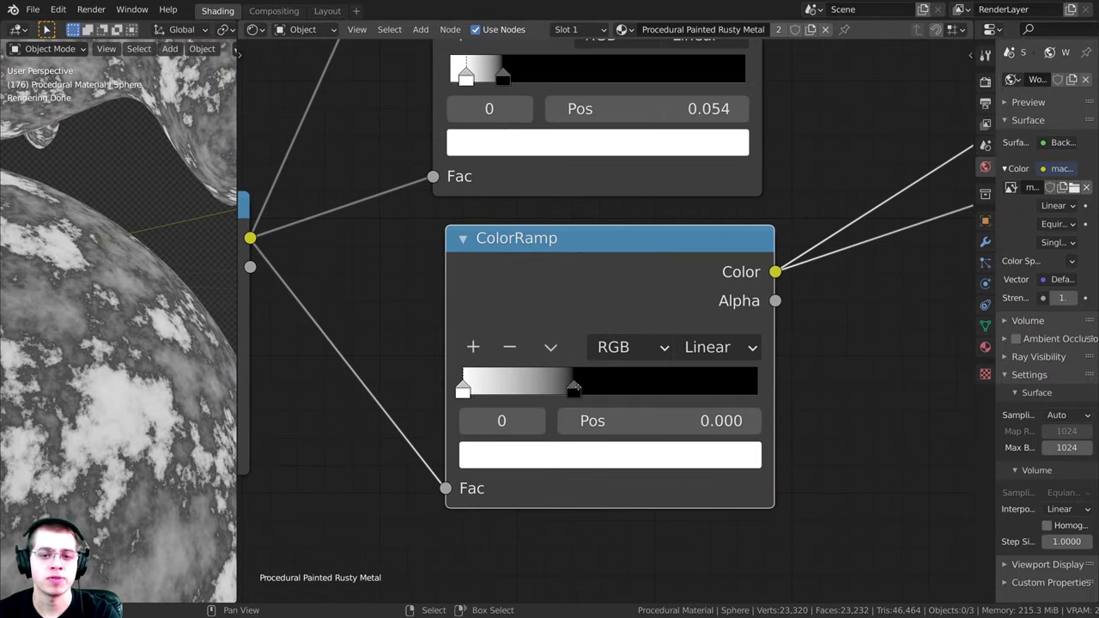
middle_click_drag(575, 392, 583, 391)
scroll(584, 392, "down", 1)
left_click_drag(589, 387, 619, 383)
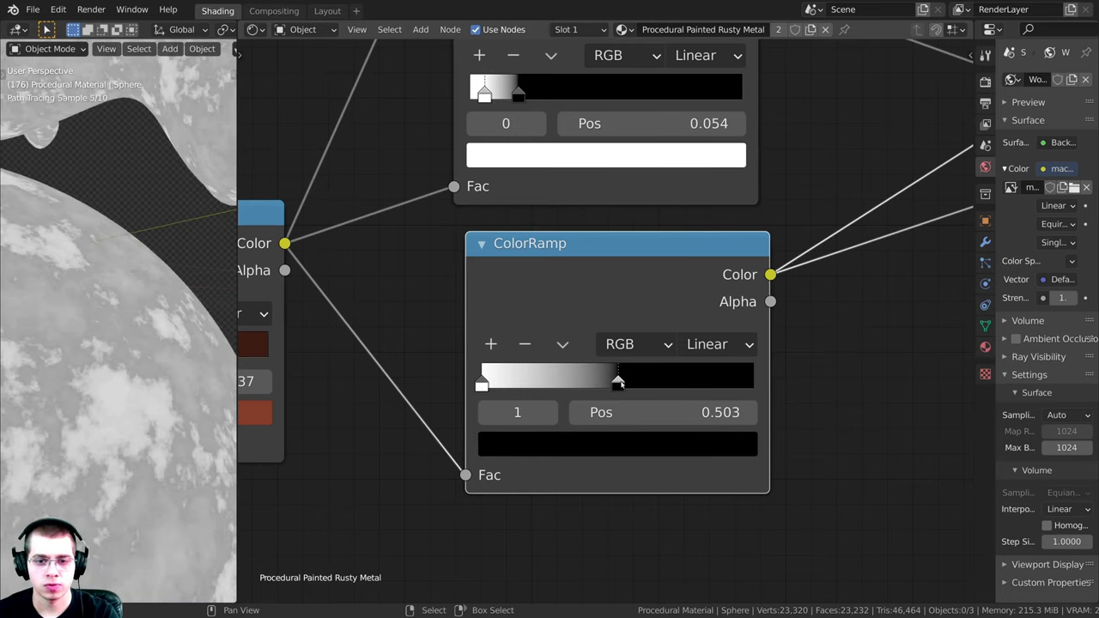
left_click_drag(481, 384, 621, 384)
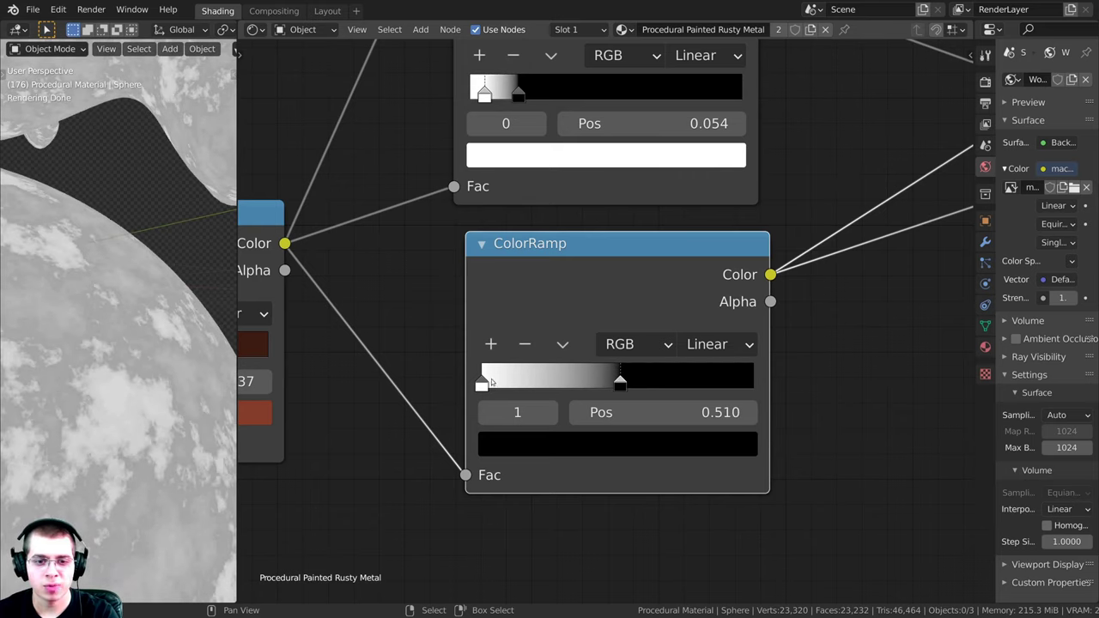
left_click_drag(481, 384, 487, 383)
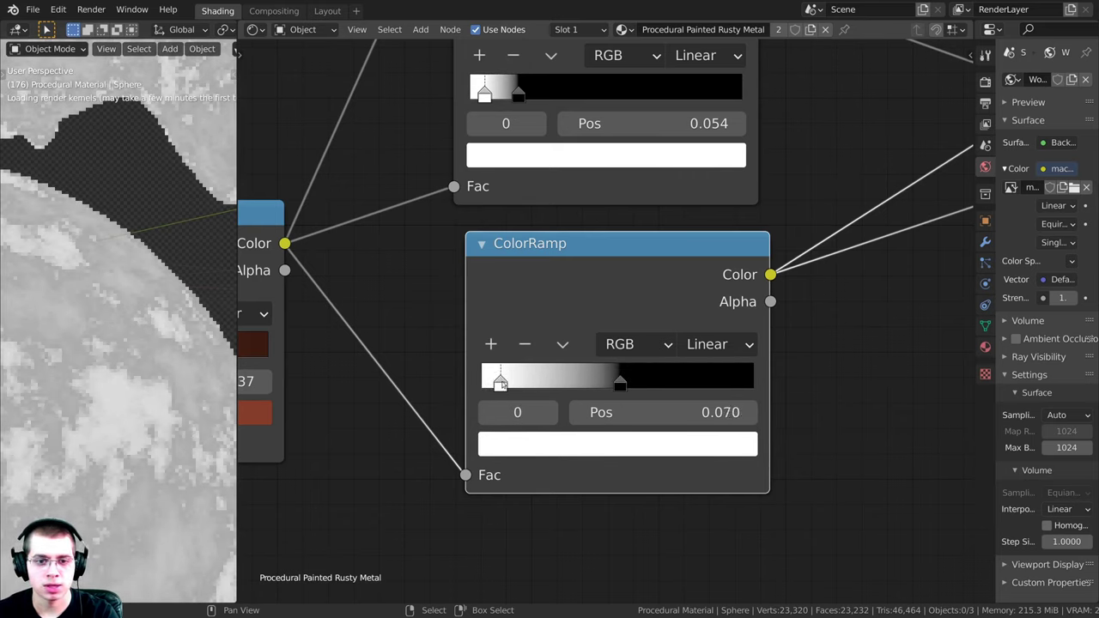
left_click(525, 445)
left_click_drag(702, 100, 698, 99)
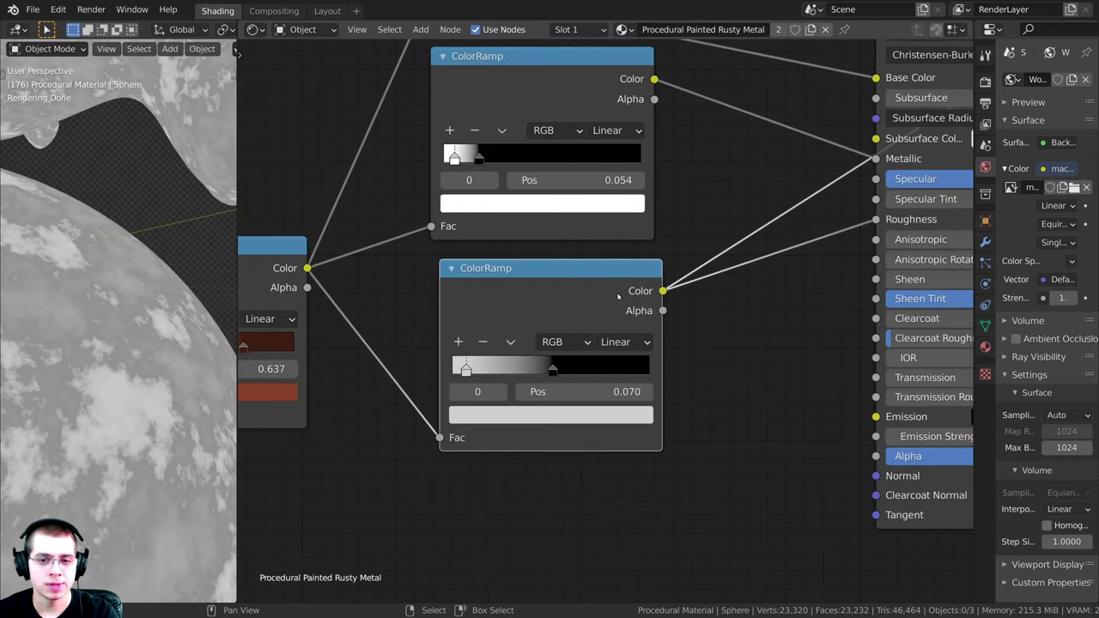
Step: Switch the preview back to the Principled BSDF and examine the roughness of the rust from another angle
middle_click_drag(621, 297, 564, 362)
scroll(601, 321, "down", 2)
left_click(874, 102, "ctrl+shift")
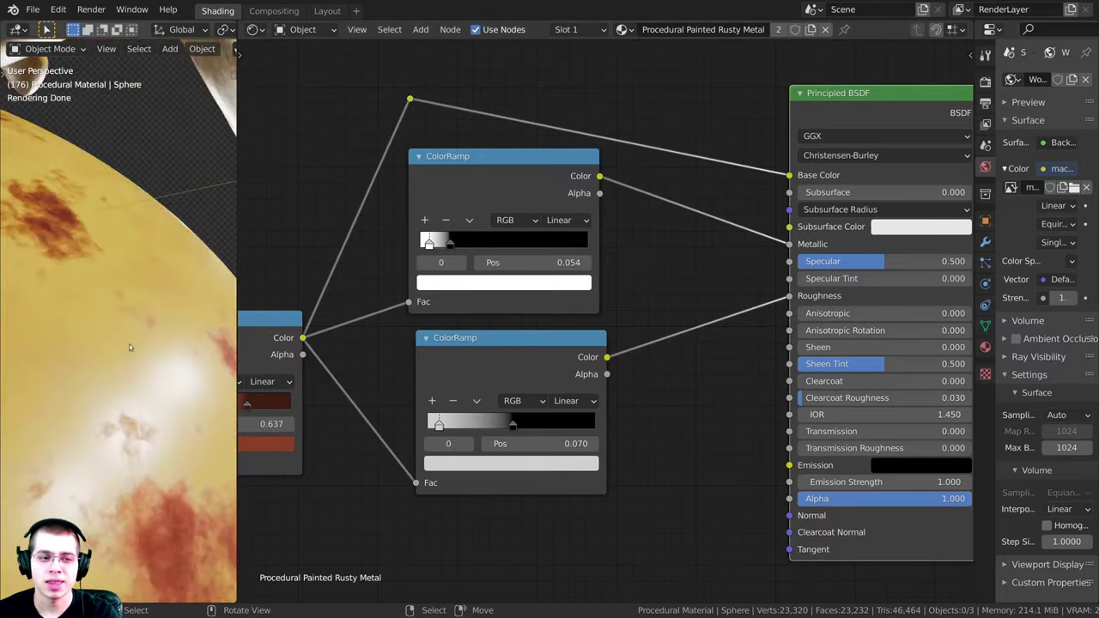
middle_click_drag(169, 373, 142, 377)
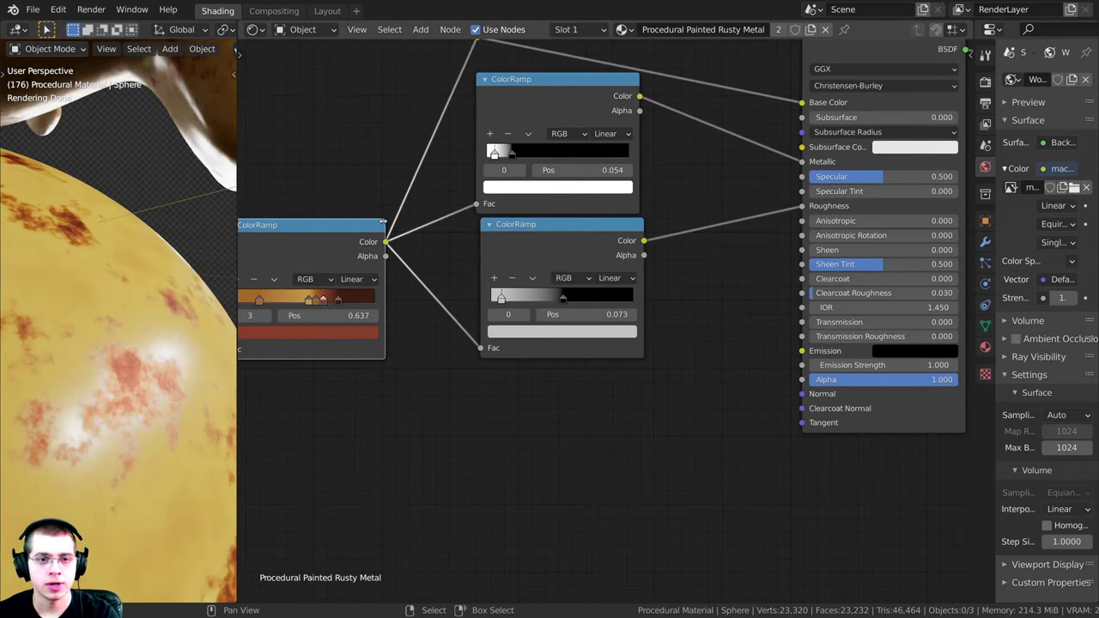
Step: Insert a Bump node between the rust ColorRamp's Color output and the Principled BSDF's Normal input
left_click_drag(386, 243, 805, 396)
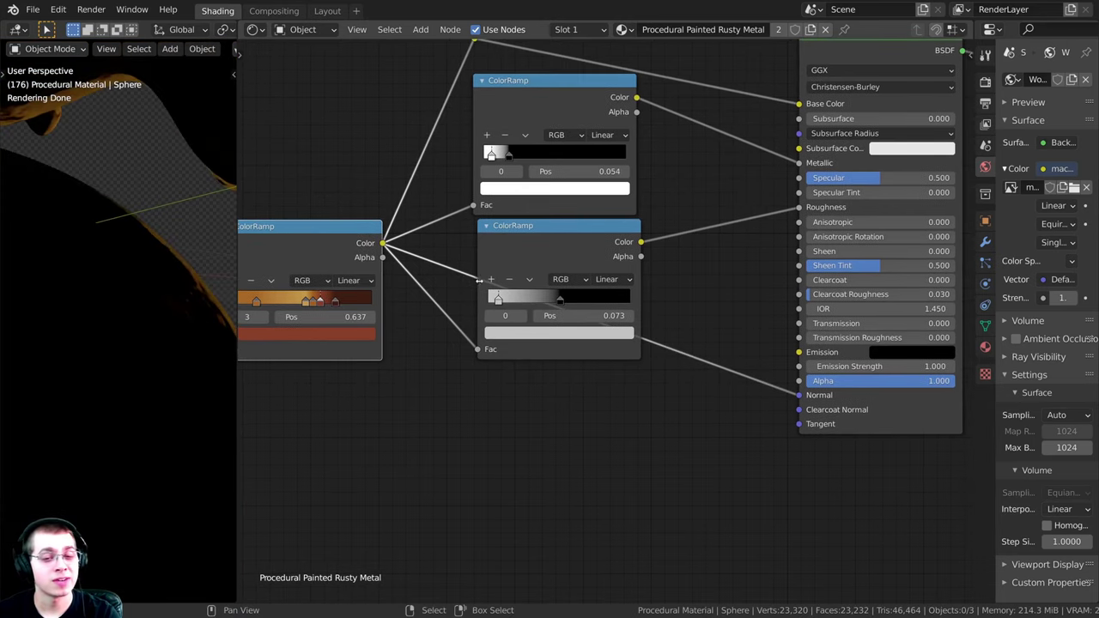
key("shift+a")
left_click(595, 335)
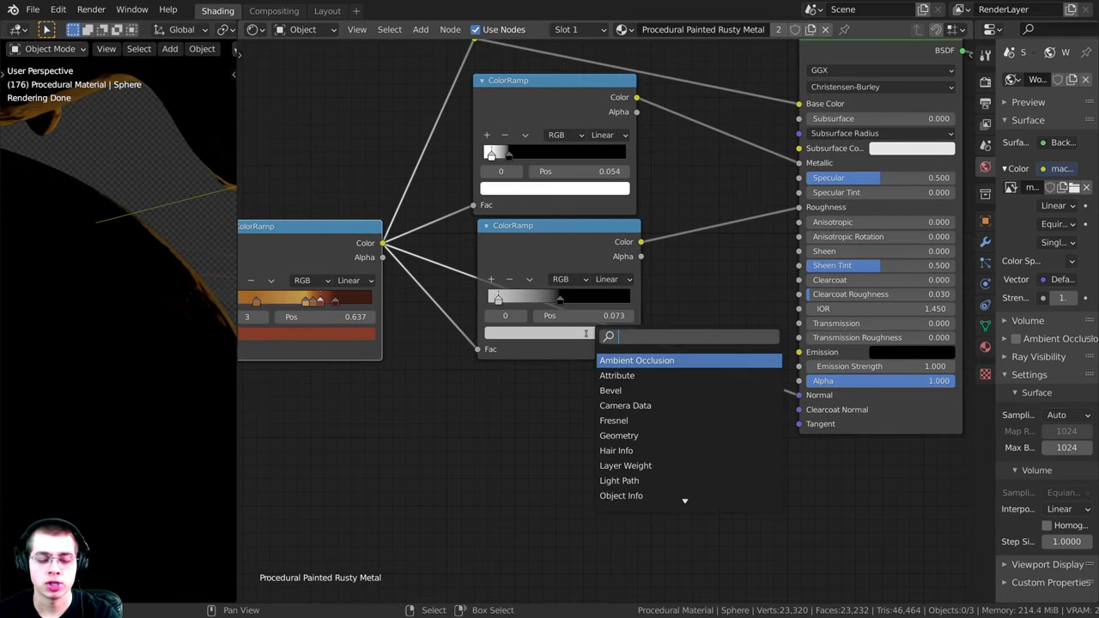
type("bum")
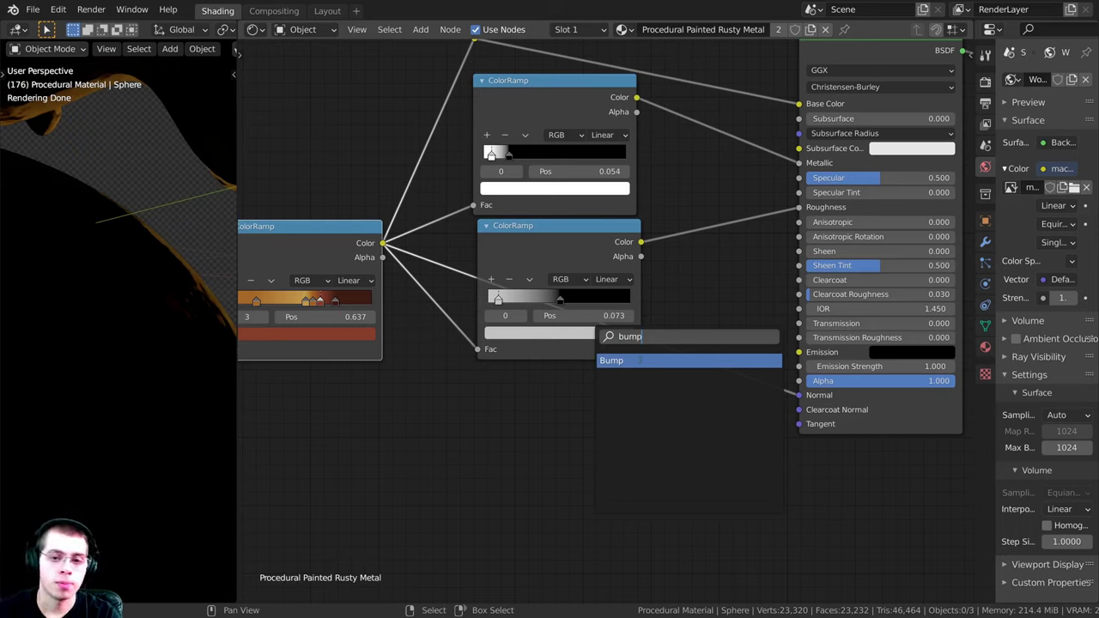
type("p")
left_click(639, 360)
left_click(698, 370)
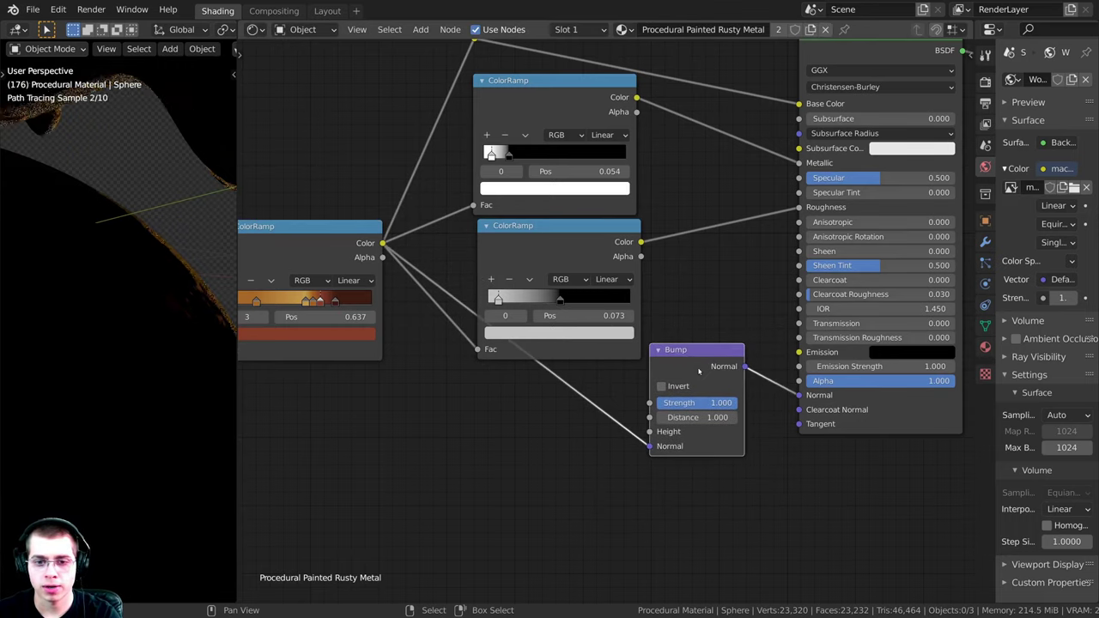
left_click_drag(699, 371, 721, 375)
Step: Reroute the rust ColorRamp's link from the Bump node's Normal input to its Height input
left_click_drag(382, 244, 438, 196)
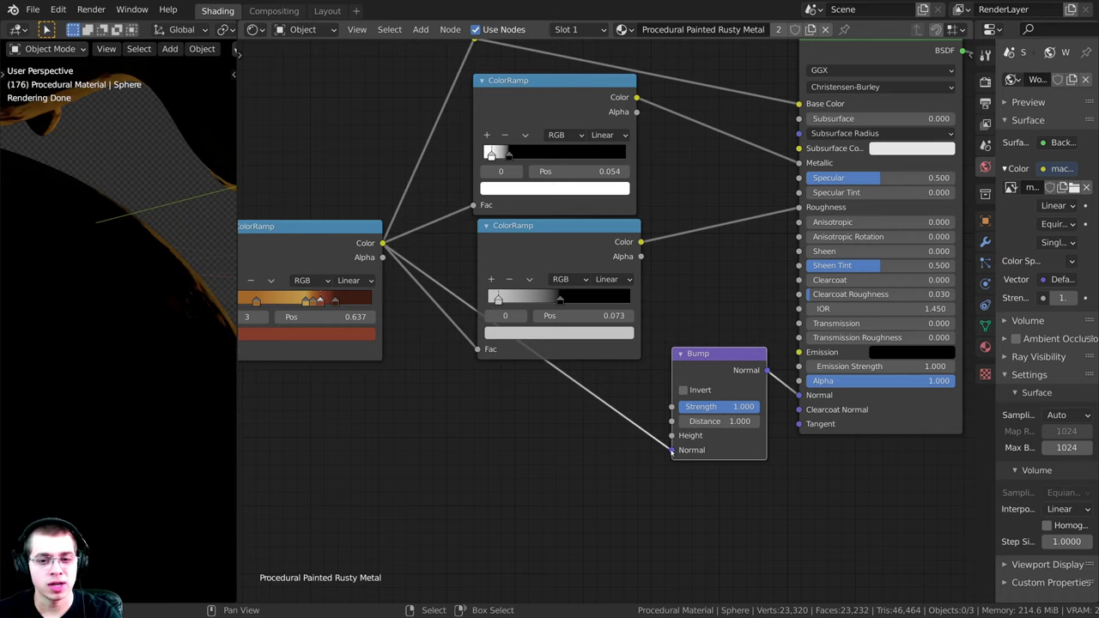
left_click_drag(672, 450, 507, 360)
left_click_drag(604, 431, 671, 436)
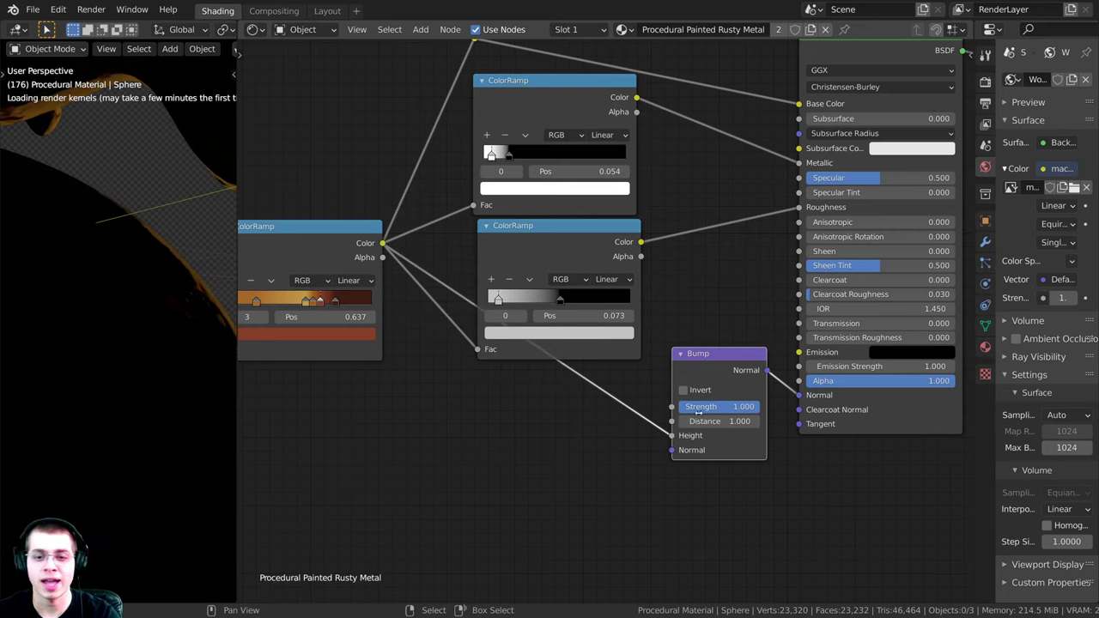
left_click_drag(704, 374, 710, 374)
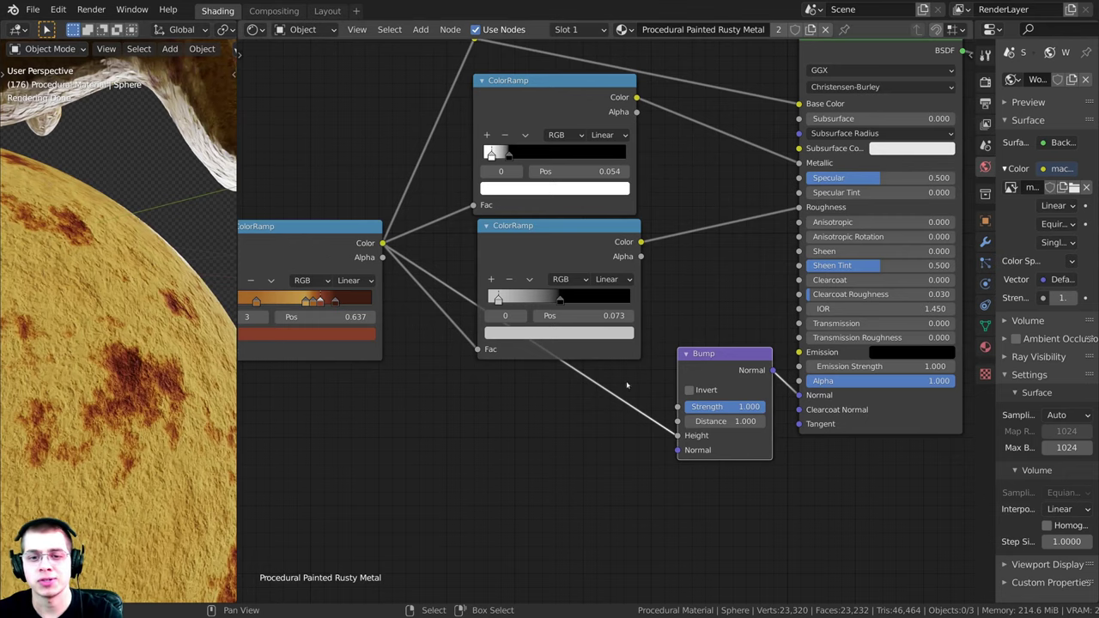
scroll(602, 304, "down", 1)
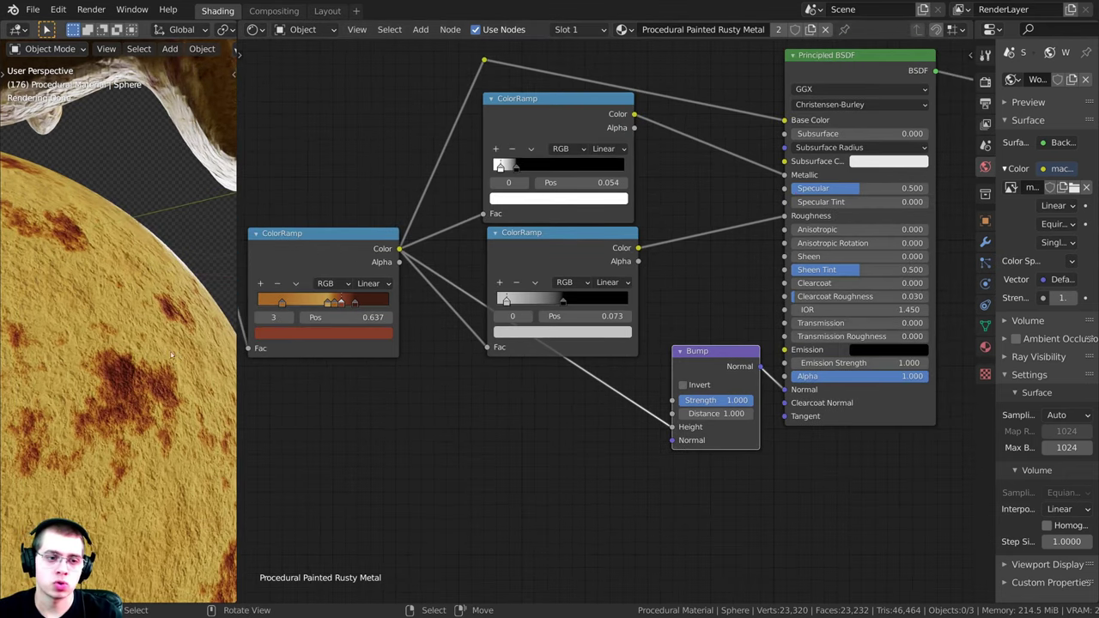
Step: Insert a new ColorRamp between the rust ColorRamp and the Bump node's Height, placed below the roughness ColorRamp
key("shift+a")
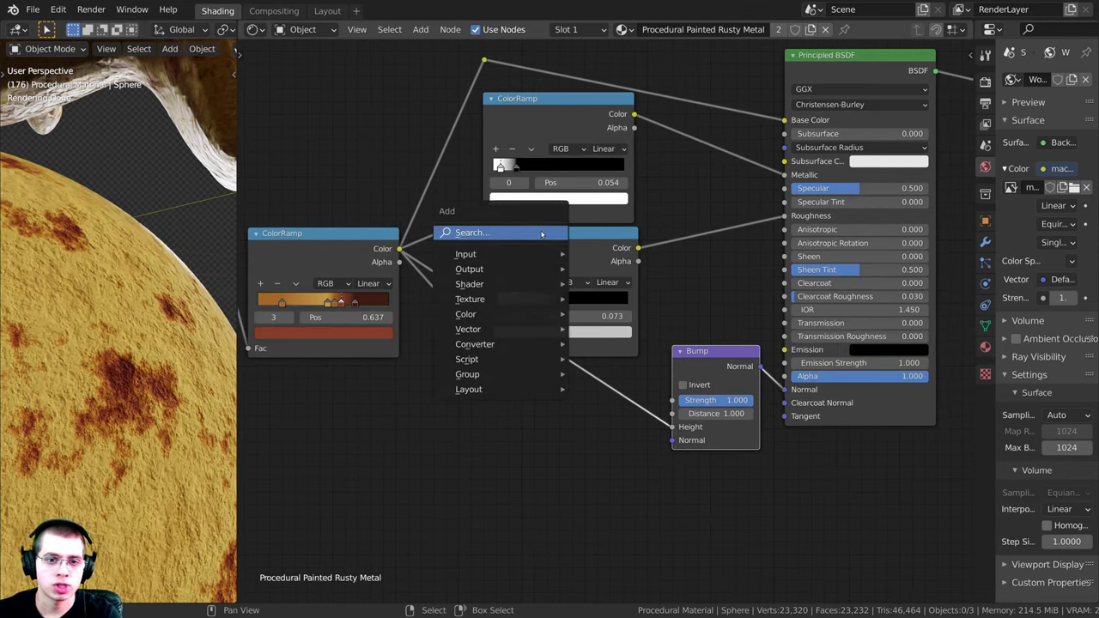
left_click(515, 256)
type("col")
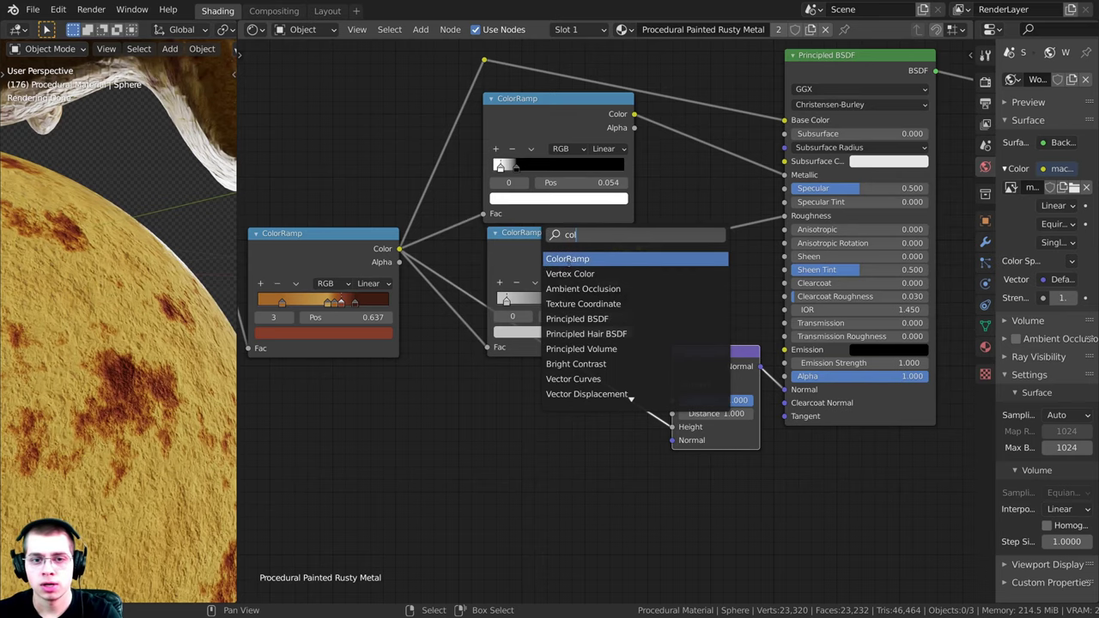
key("Return")
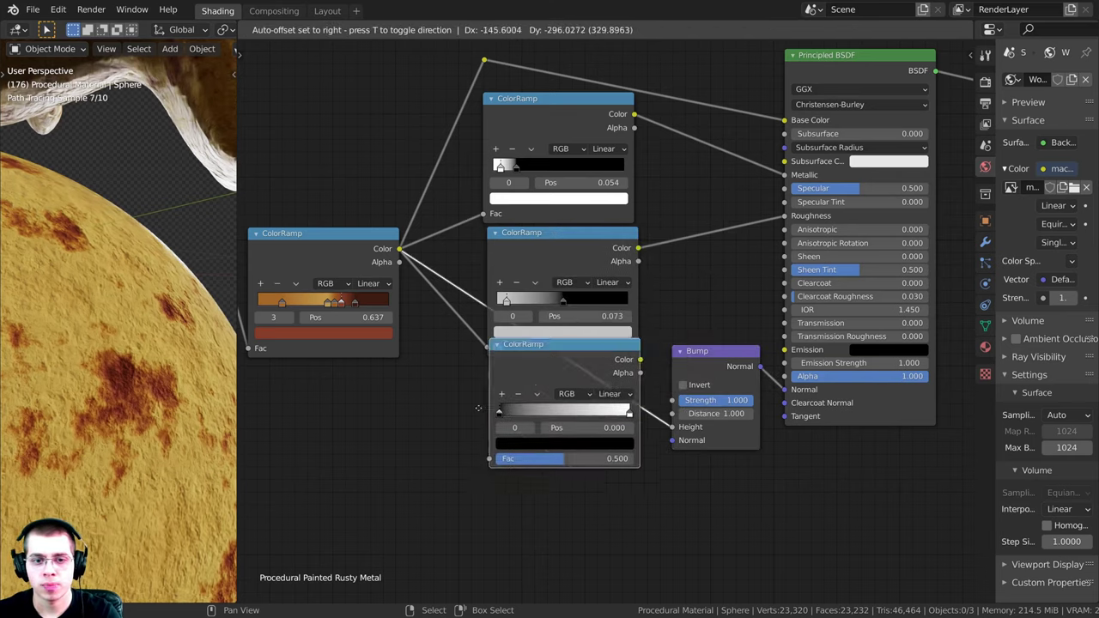
left_click(511, 408)
left_click_drag(512, 408, 537, 398)
middle_click_drag(538, 397, 551, 348)
left_click_drag(369, 211, 358, 216)
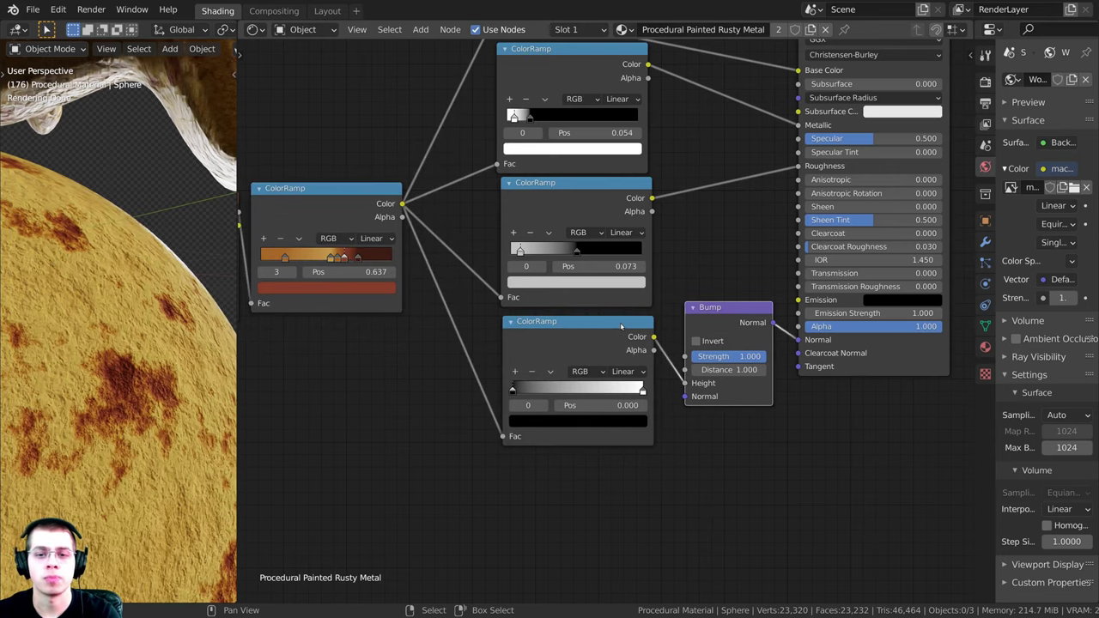
scroll(533, 330, "up", 1)
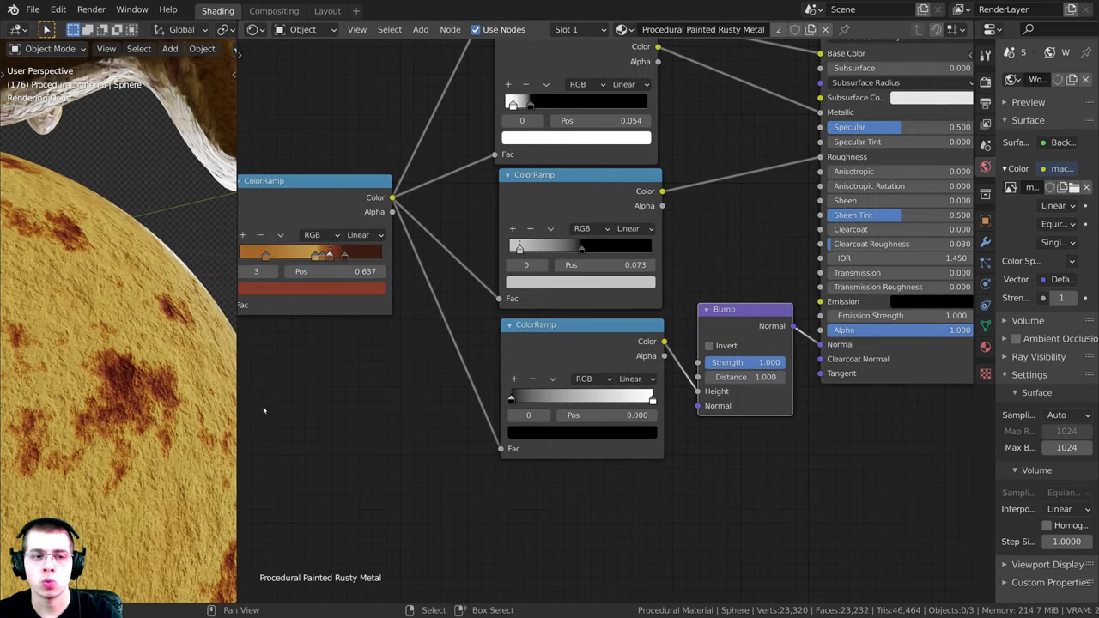
Step: Move the bump ColorRamp's white stop to position 0.179 and check the relief on the rust patches
scroll(263, 411, "up", 1)
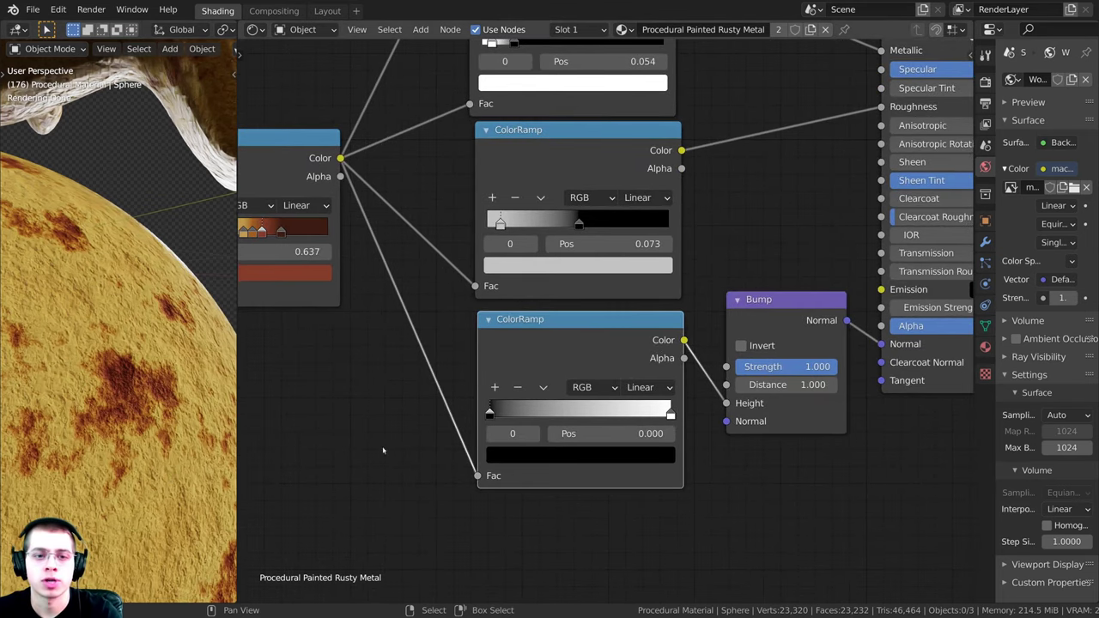
scroll(410, 417, "up", 3)
left_click(686, 432)
middle_click_drag(738, 446, 731, 438)
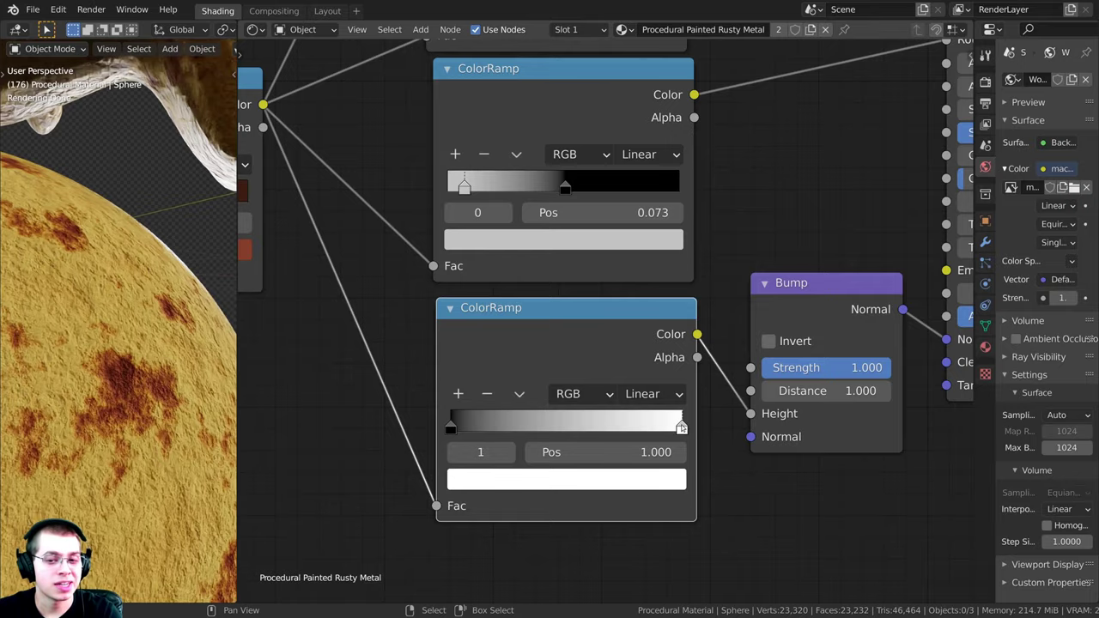
left_click_drag(681, 427, 491, 429)
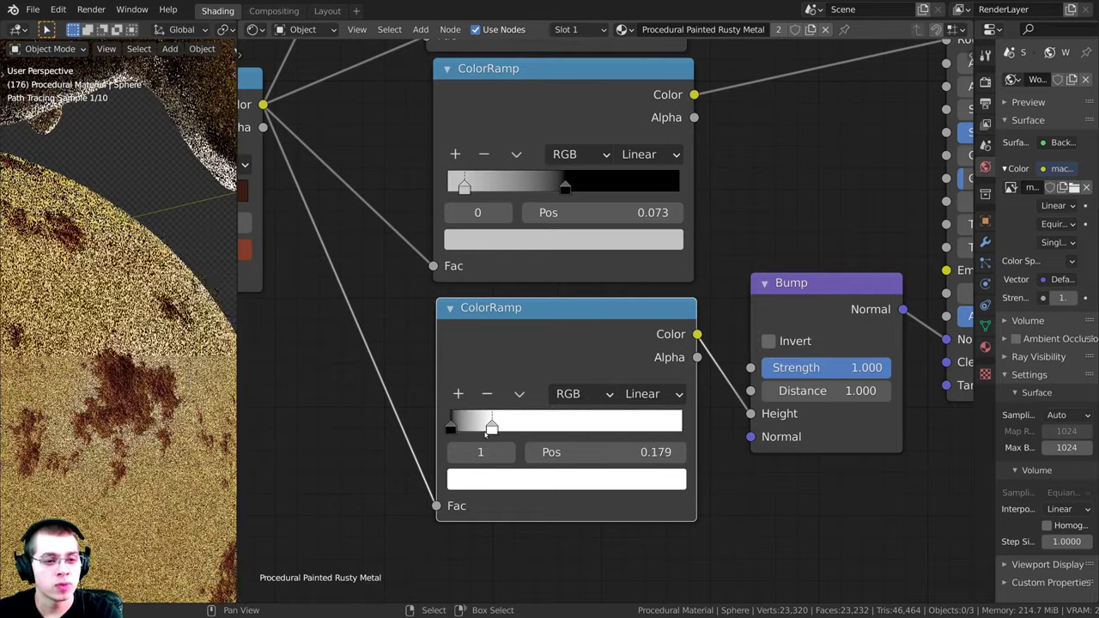
scroll(123, 361, "up", 3)
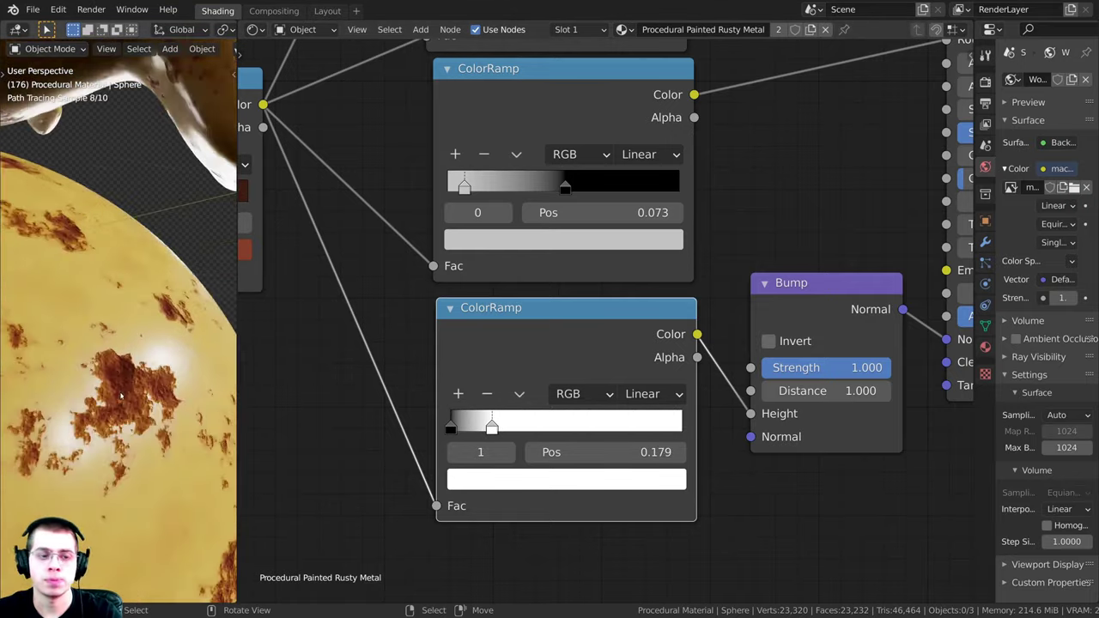
scroll(132, 356, "up", 2)
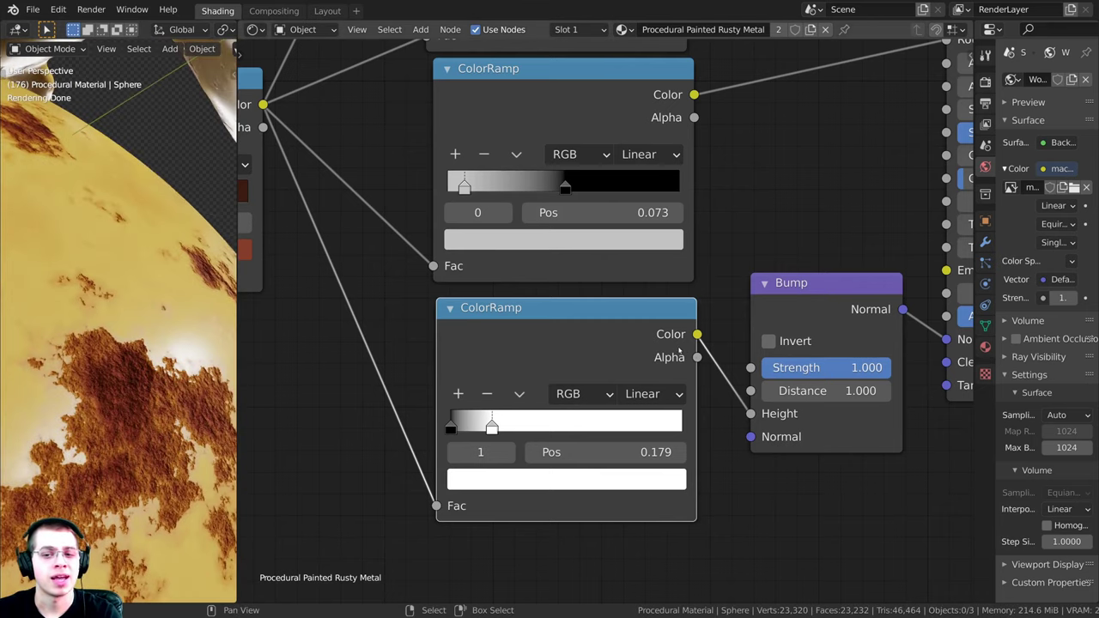
Step: Set the Bump node's strength to 0.5
left_click(824, 368)
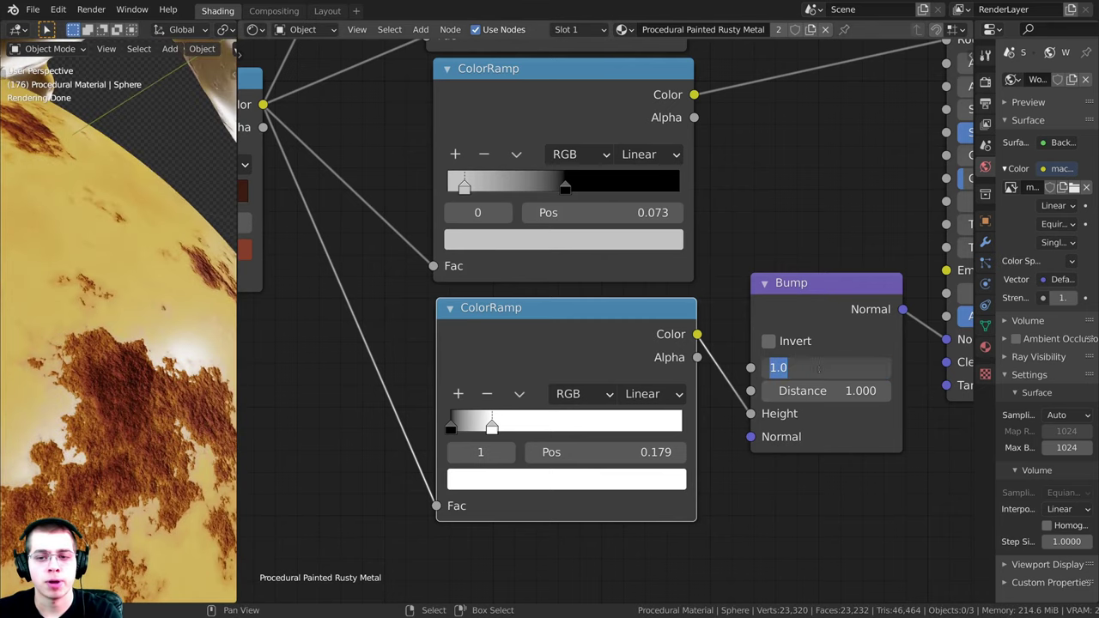
type(".5")
key("Return")
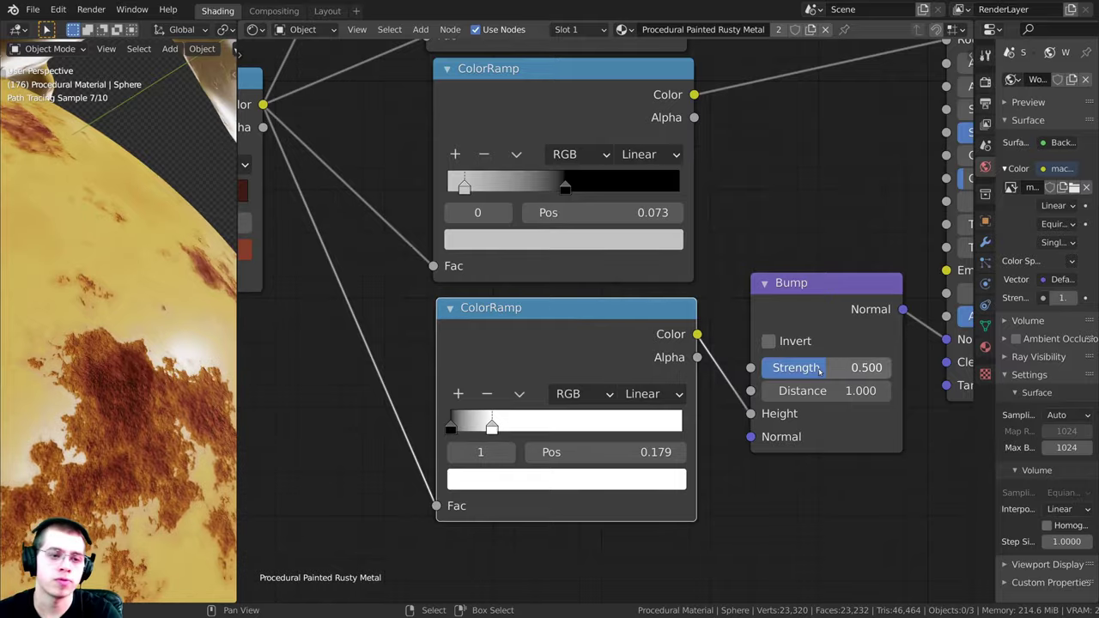
scroll(165, 395, "down", 3)
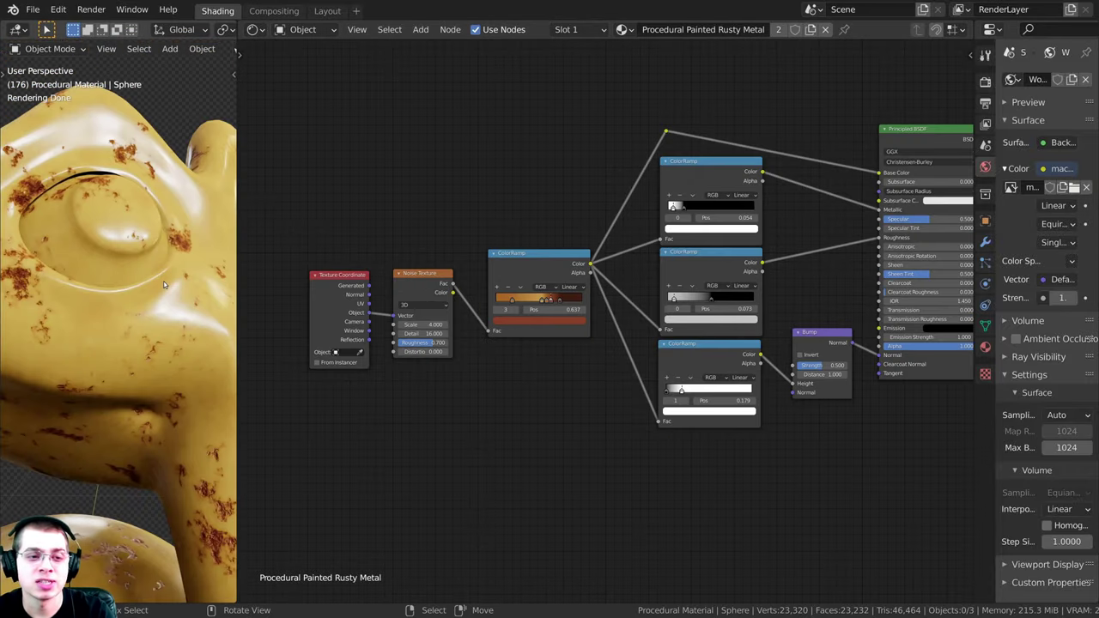
Step: Add a second Noise Texture node below the existing Noise Texture
middle_click_drag(457, 359, 468, 307)
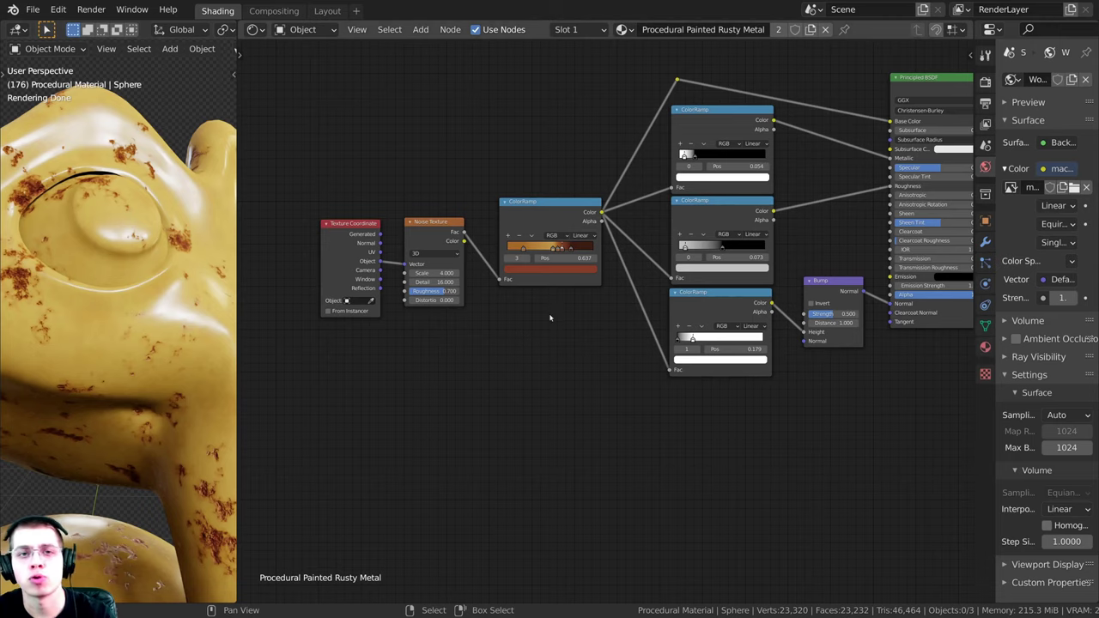
scroll(489, 265, "up", 3)
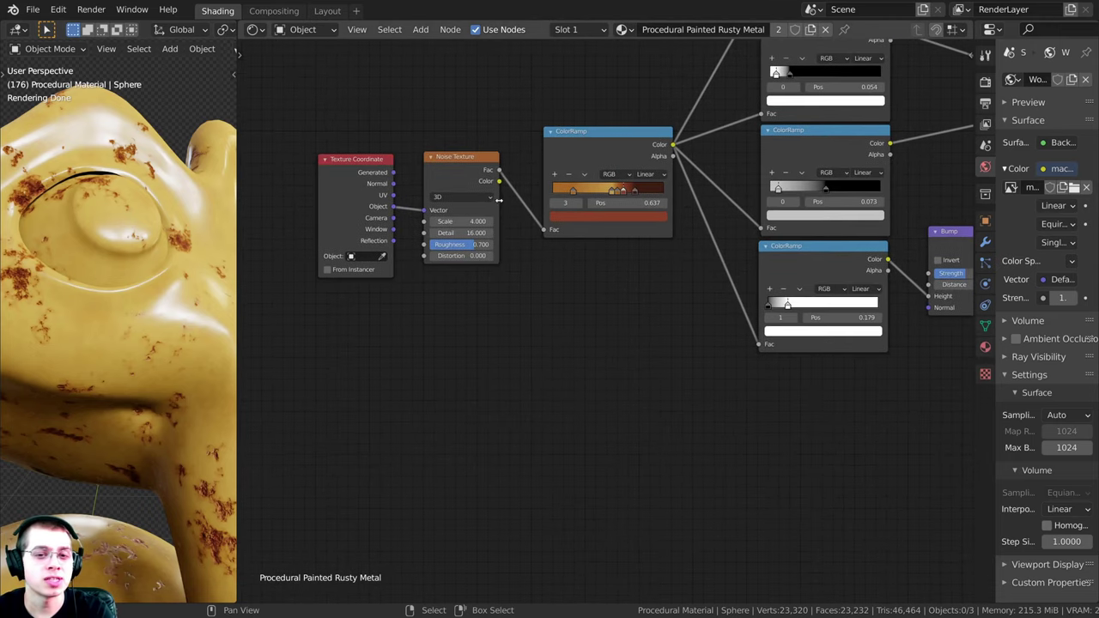
key("shift+a")
left_click(499, 195)
type("no")
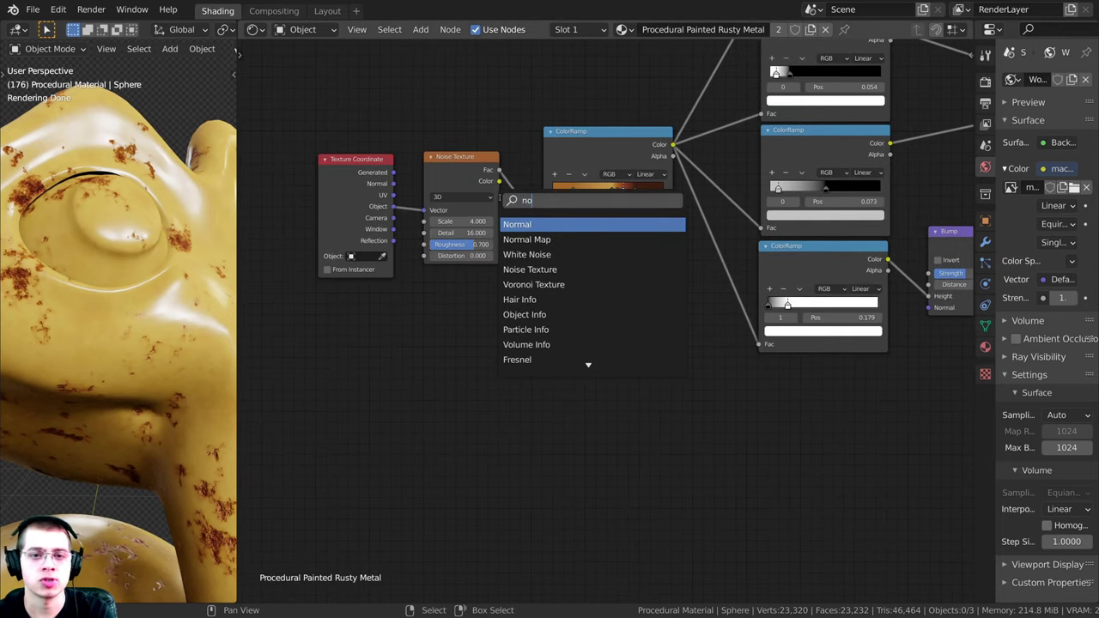
type("i")
left_click(532, 237)
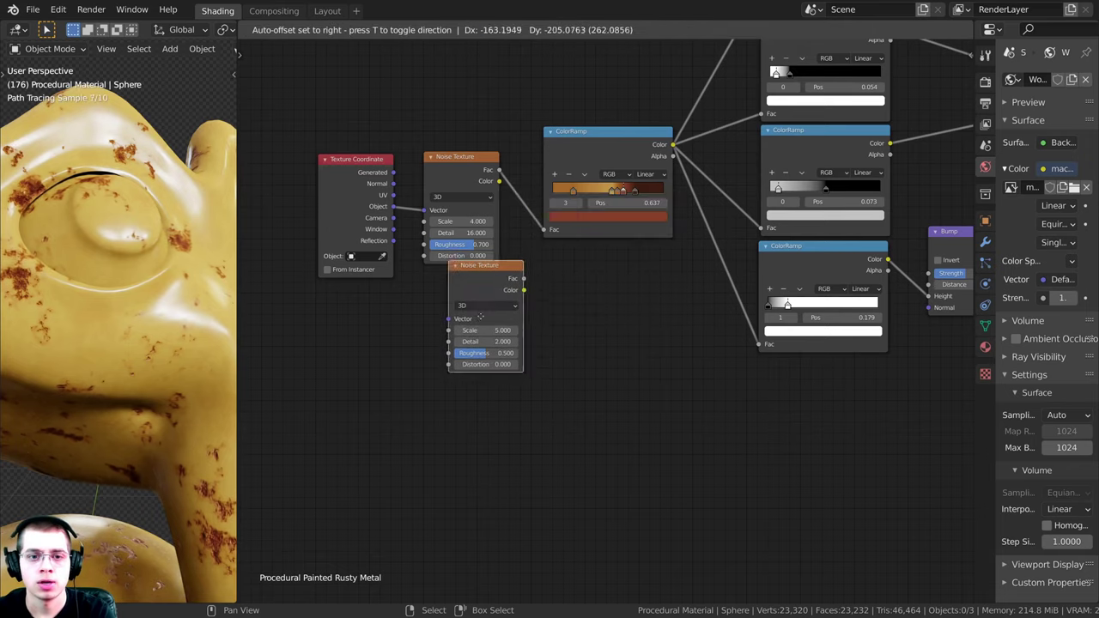
left_click(498, 345)
Step: Feed the Texture Coordinate's Object output into the new Noise Texture's Vector and preview the texture on the model
left_click_drag(392, 206, 465, 358)
left_click_drag(361, 161, 348, 185)
middle_click_drag(518, 318, 516, 309)
left_click_drag(531, 299, 516, 312)
left_click(513, 312, "ctrl+shift")
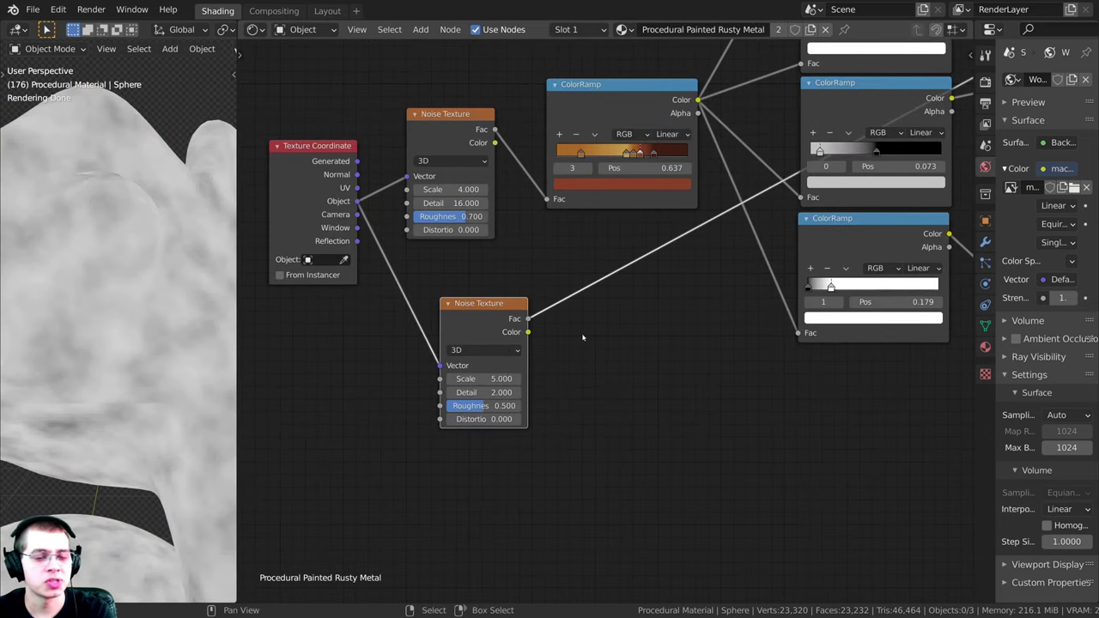
scroll(552, 334, "up", 2)
middle_click_drag(581, 400, 594, 394)
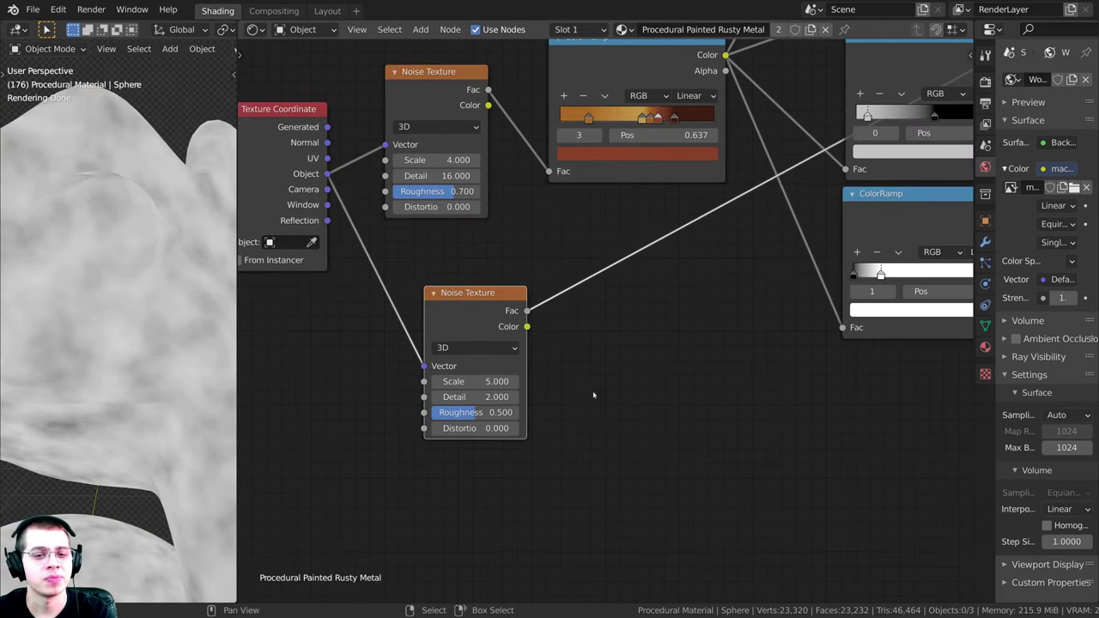
Step: Set the new Noise Texture's scale to 4
left_click(480, 382)
type("4")
key("Return")
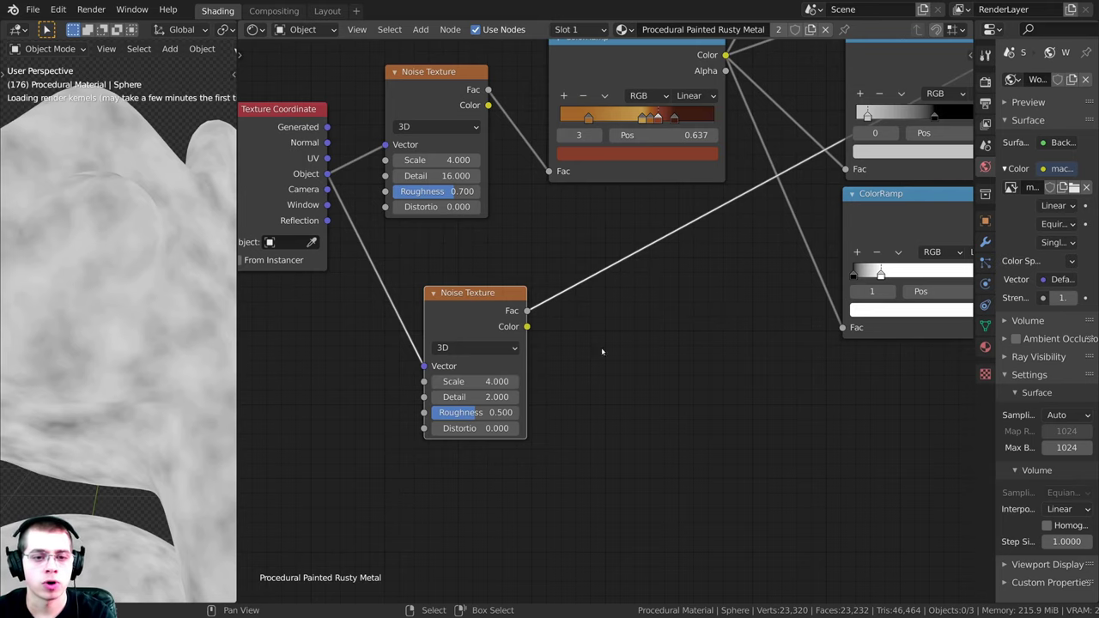
Step: Duplicate the new Noise Texture and insert the copy into its previewed output link
scroll(606, 326, "down", 1)
left_click_drag(512, 304, 504, 314)
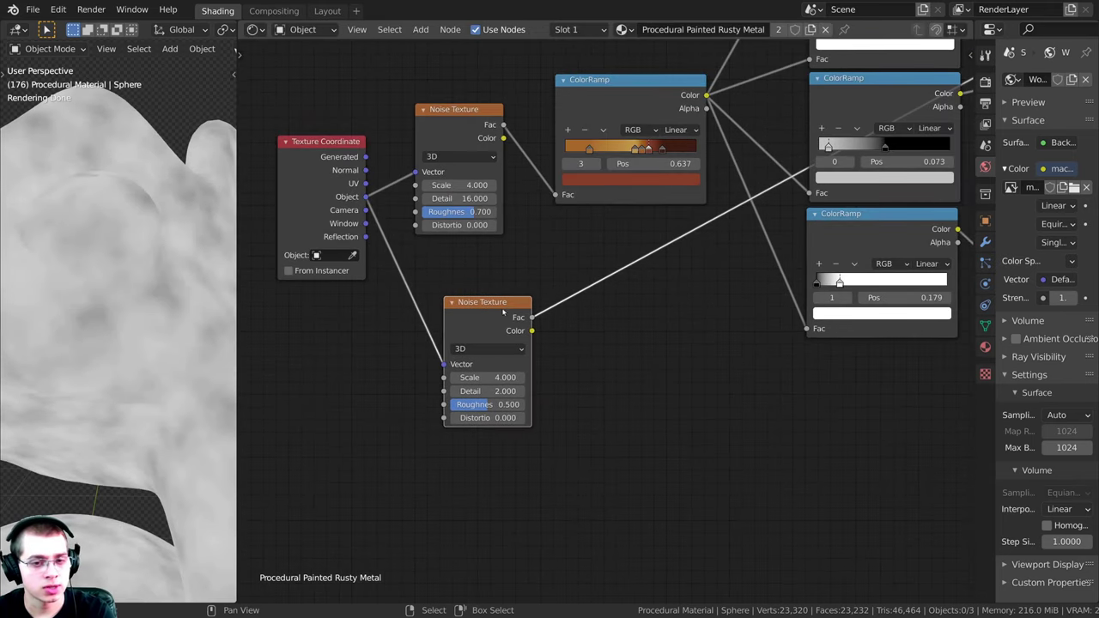
key("shift+d")
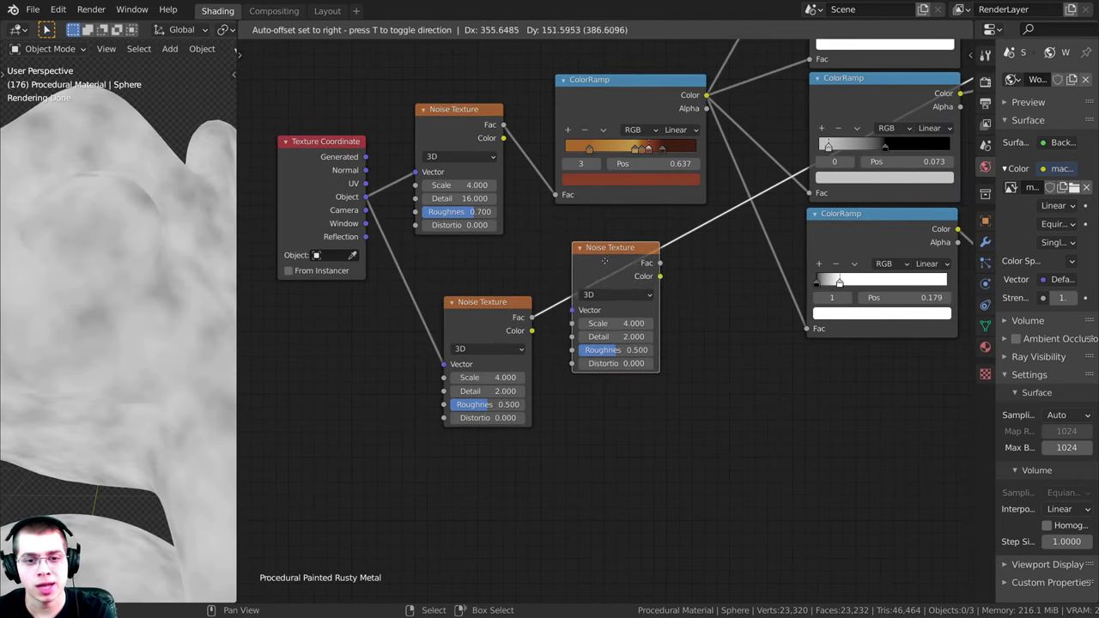
left_click(605, 263)
scroll(605, 316, "up", 1)
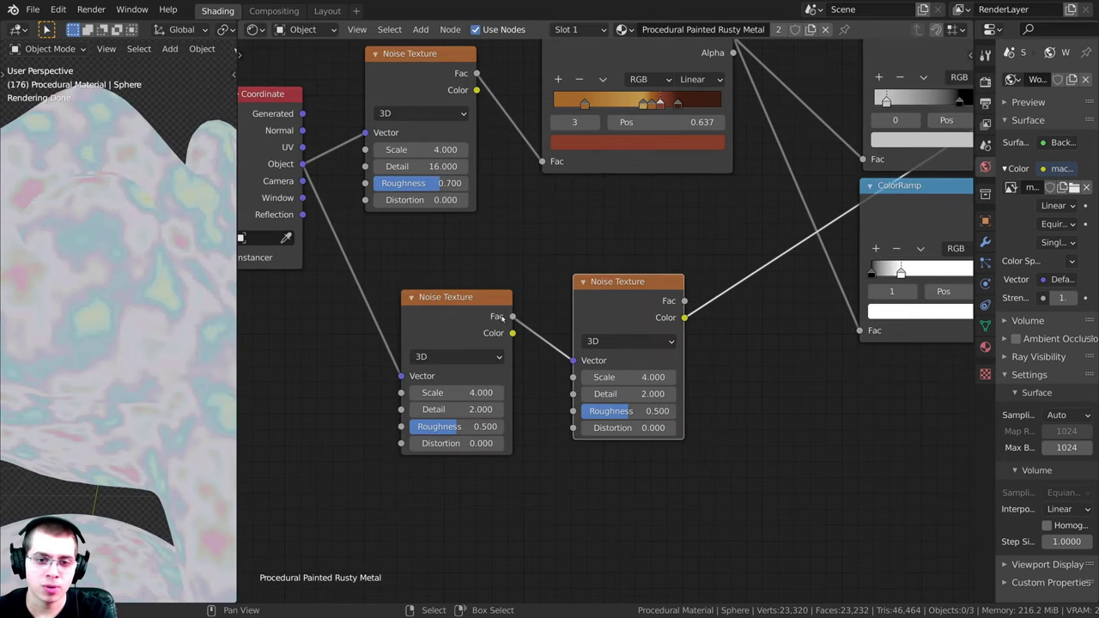
Step: Connect the first lower Noise Texture's Color output, instead of Fac, to the duplicate's Vector input
left_click_drag(573, 361, 564, 370)
left_click_drag(541, 318, 536, 281)
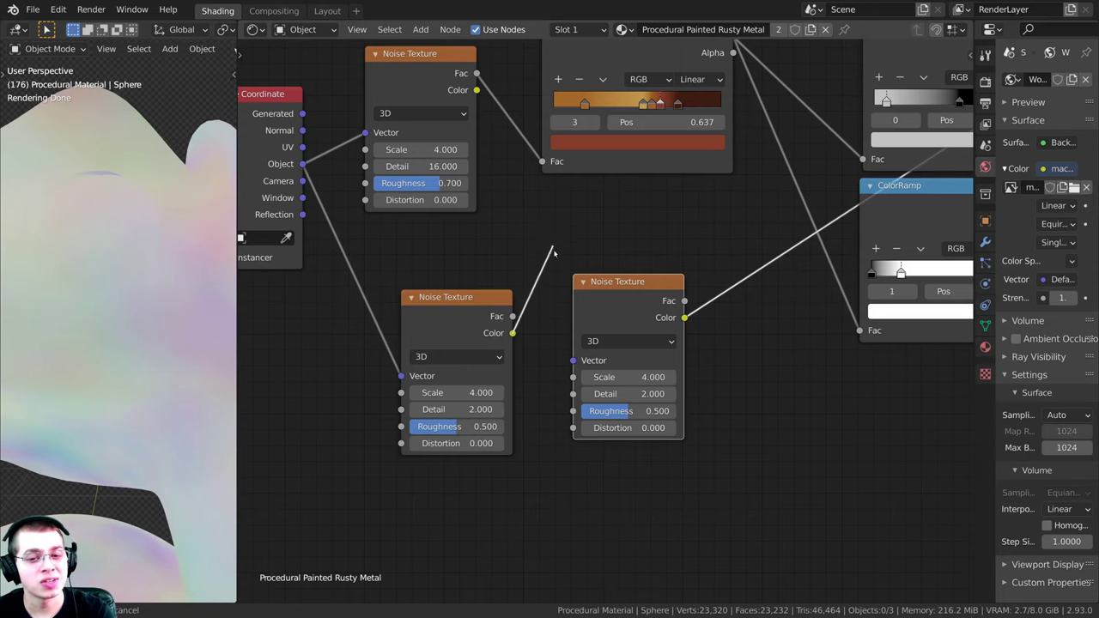
left_click_drag(576, 353, 574, 361)
left_click_drag(595, 321, 581, 338)
scroll(541, 320, "up", 1)
middle_click_drag(515, 311, 524, 300)
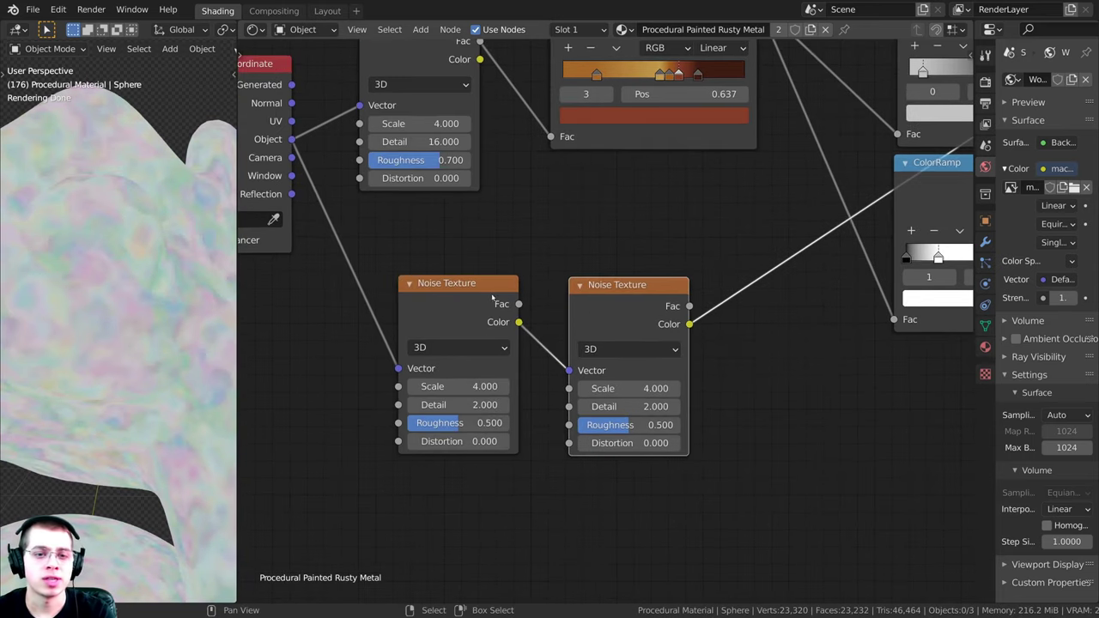
Step: Set the second chained Noise Texture's Detail to 8.5 and Roughness to 1
left_click_drag(473, 304, 475, 295)
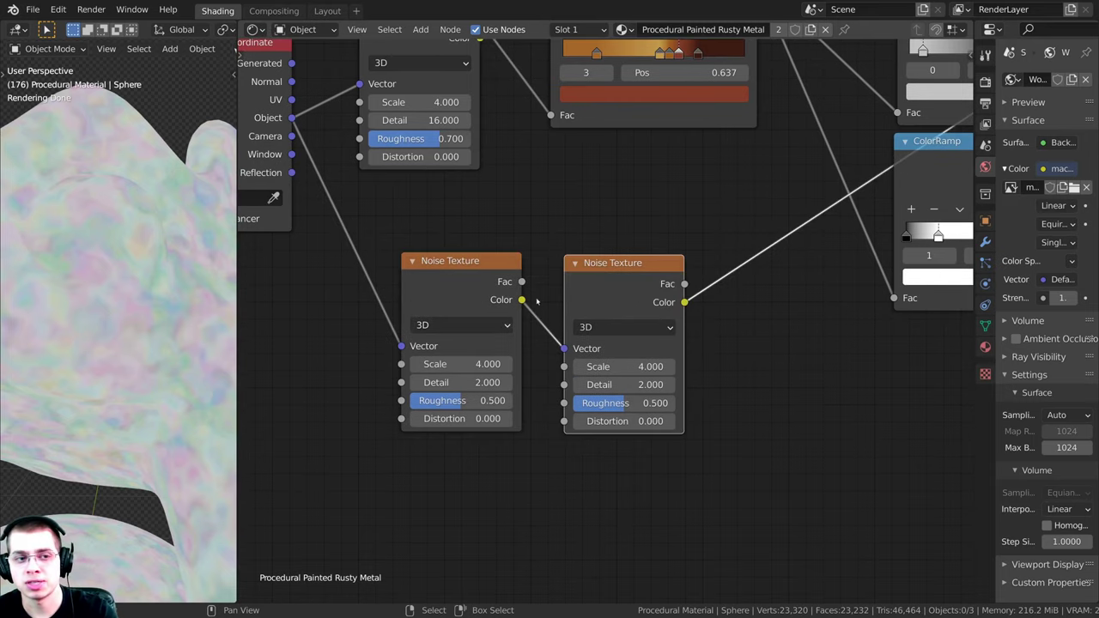
left_click_drag(607, 290, 635, 292)
scroll(635, 292, "up", 1)
middle_click_drag(623, 283, 606, 269)
left_click_drag(595, 259, 597, 248)
left_click(603, 360)
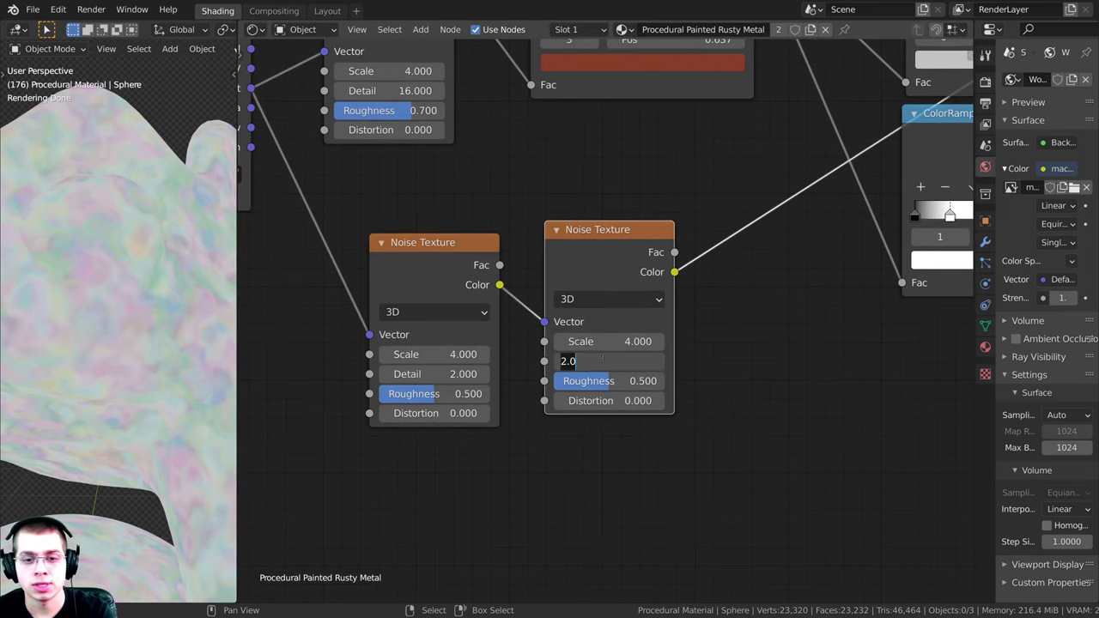
type("8.5")
key("Return")
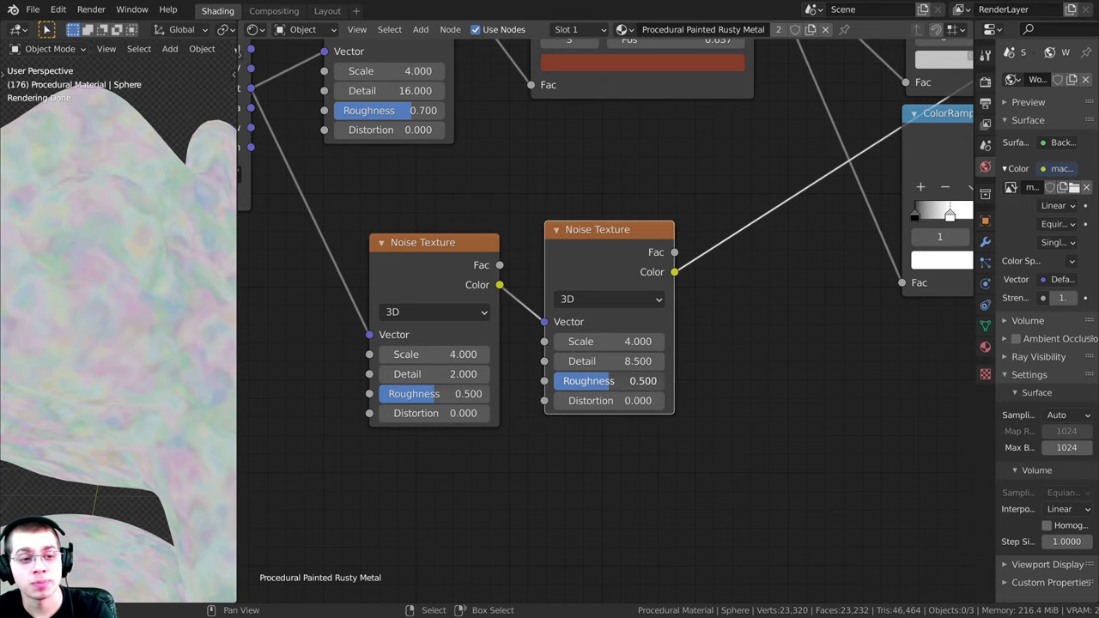
left_click_drag(611, 382, 675, 383)
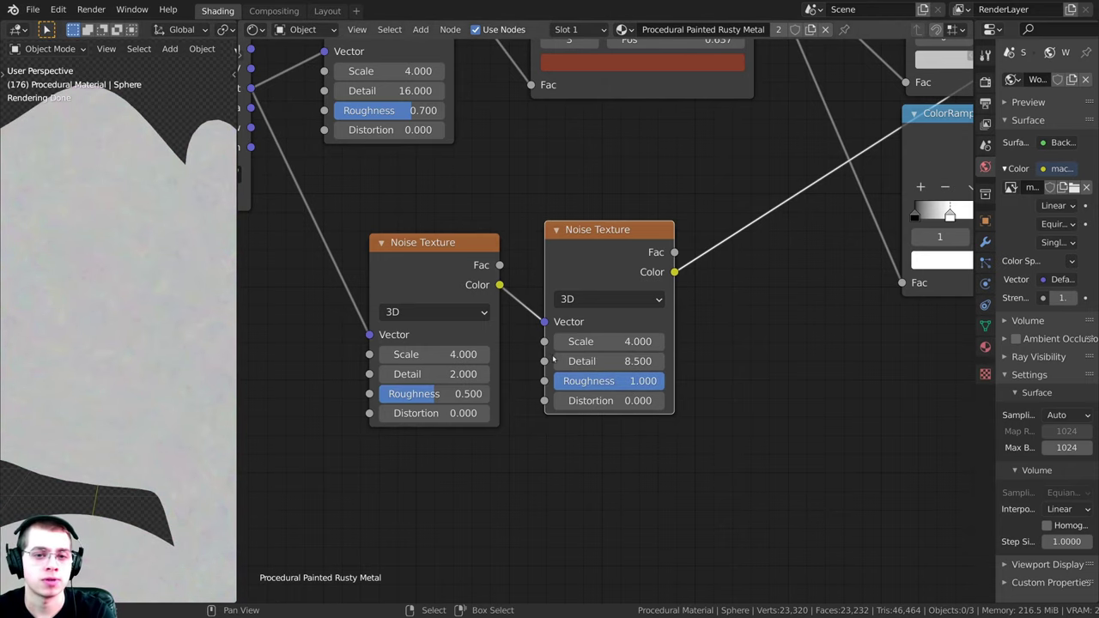
Step: Preview the second chained Noise Texture's Fac output on the model and examine the pattern up close
middle_click_drag(610, 244, 595, 253)
left_click(595, 263, "ctrl+shift")
left_click(592, 265, "ctrl+shift")
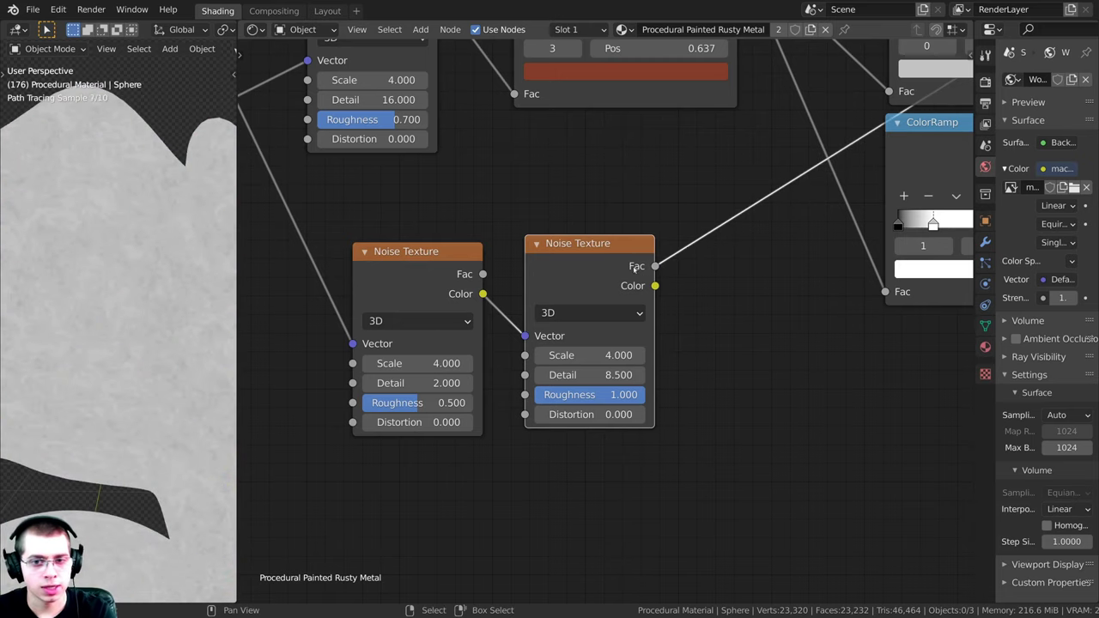
scroll(142, 307, "up", 2)
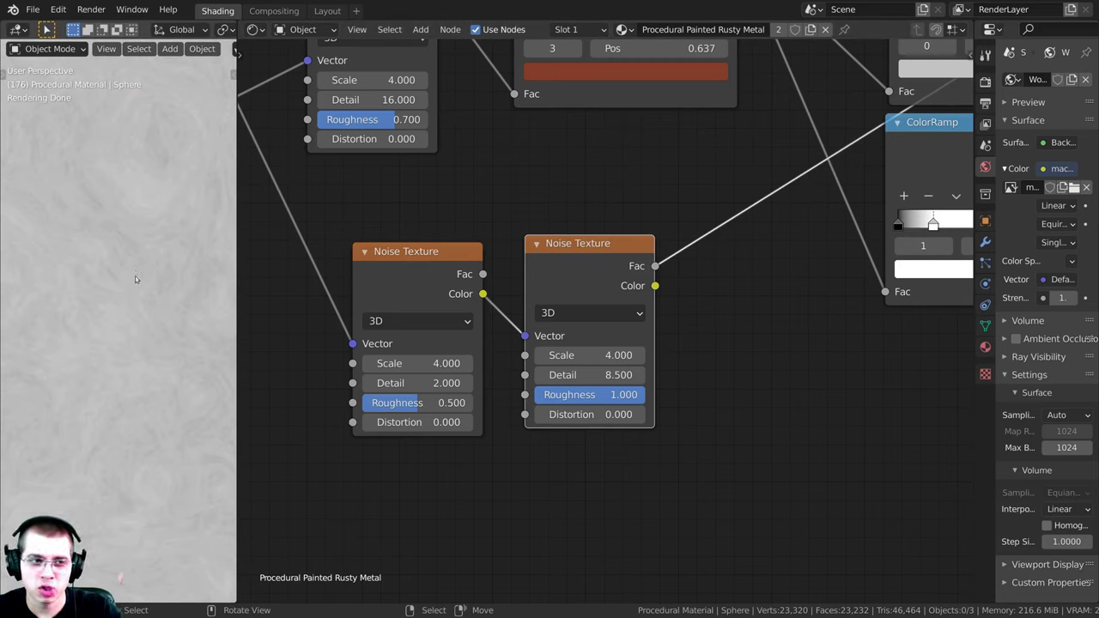
Step: Duplicate the Bump node and insert the copy between the original Bump and the Principled BSDF's Normal input
scroll(593, 339, "down", 5)
middle_click_drag(583, 341, 433, 377)
middle_click_drag(451, 340, 406, 350)
middle_click_drag(522, 352, 495, 366)
left_click_drag(702, 277, 683, 274)
key("shift+d")
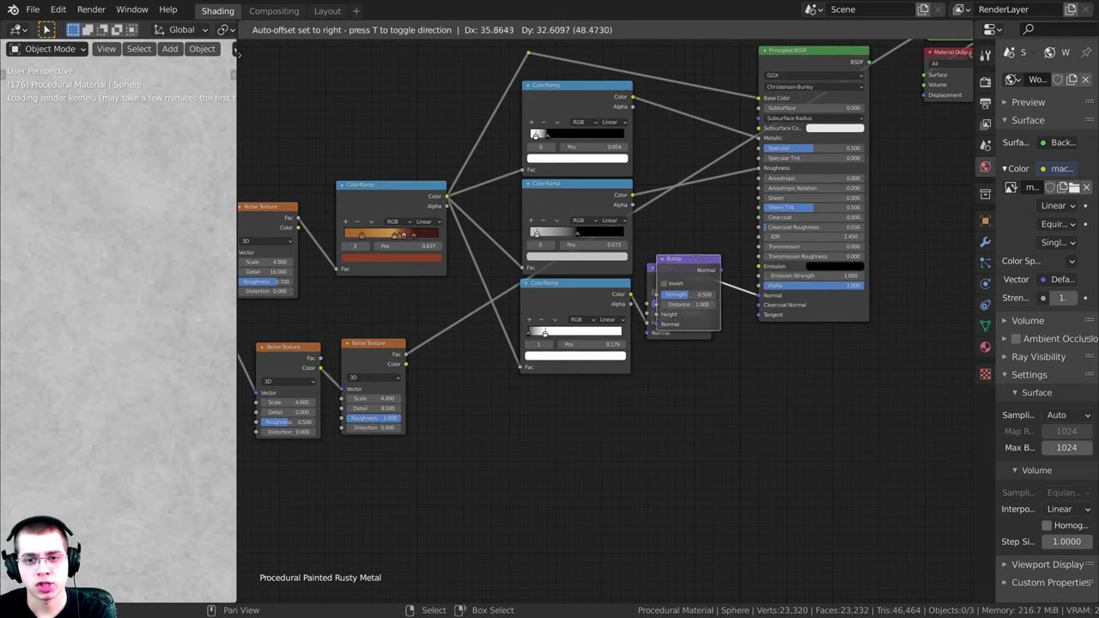
left_click(750, 258)
middle_click_drag(749, 257, 709, 278)
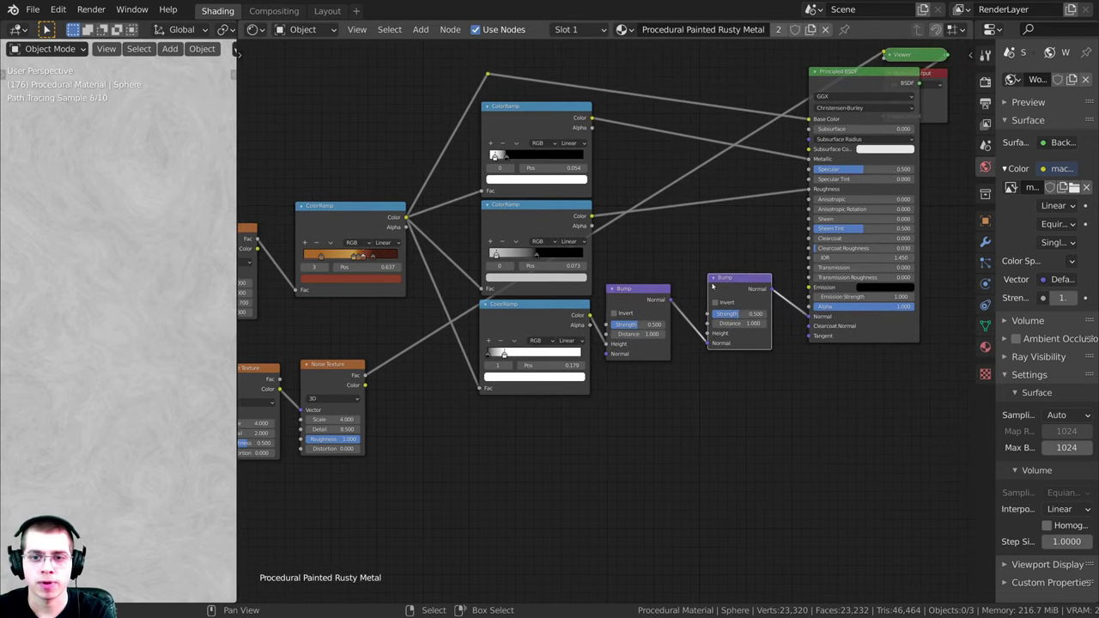
Step: Connect the second chained Noise Texture's Fac output to the duplicated Bump's Height input and line up the two Bump nodes
scroll(638, 328, "down", 2)
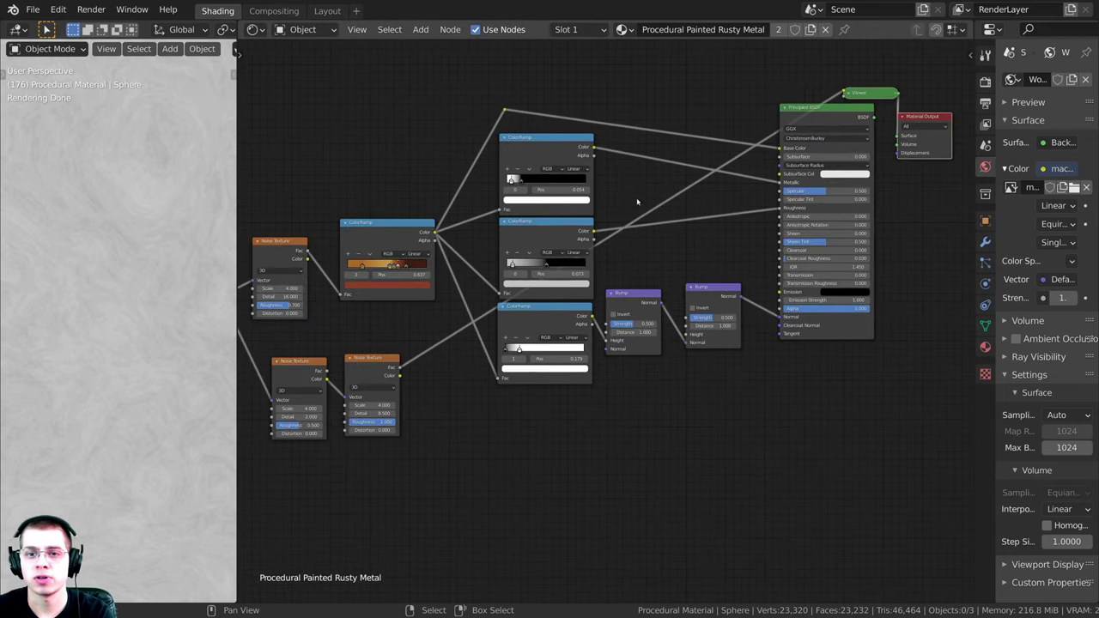
scroll(425, 371, "up", 2)
left_click_drag(391, 374, 390, 273)
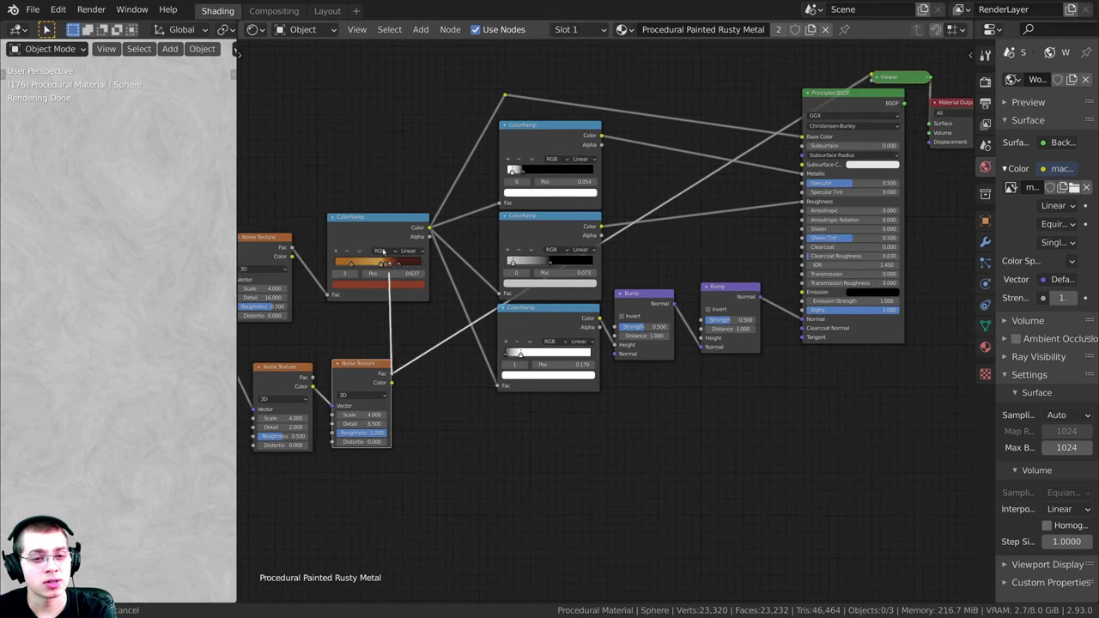
left_click_drag(439, 234, 701, 339)
middle_click_drag(687, 332, 566, 314)
scroll(566, 314, "up", 4)
left_click_drag(522, 284, 516, 270)
left_click(625, 268)
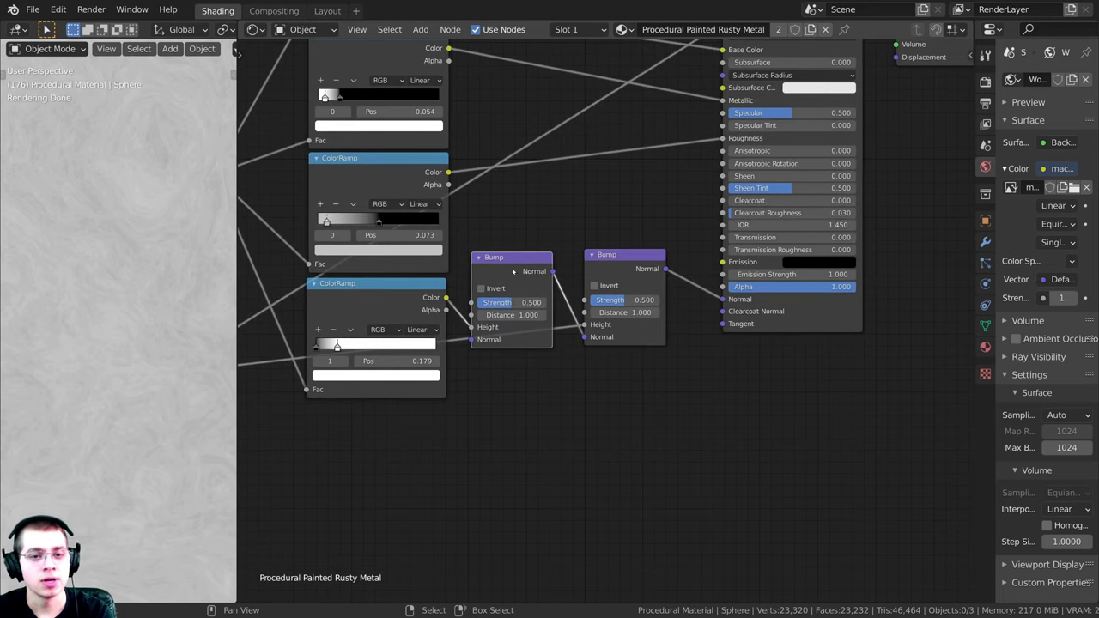
Step: Preview the Principled BSDF on the model and inspect the surface bumps from different distances
scroll(605, 324, "down", 2)
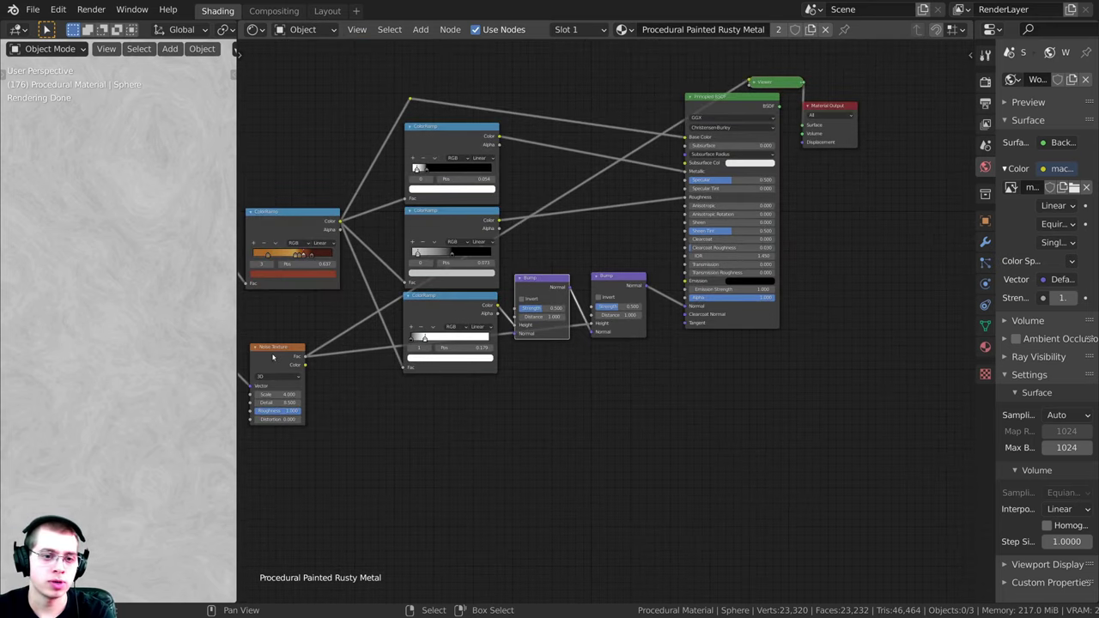
scroll(703, 114, "up", 2)
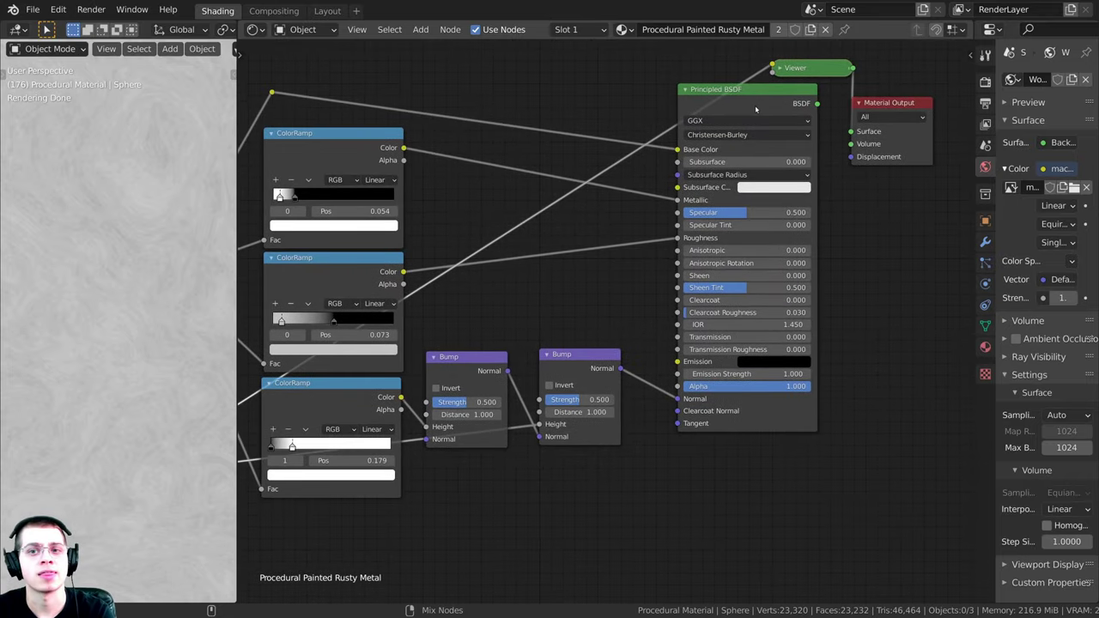
left_click(756, 109, "ctrl+shift")
left_click_drag(792, 101, 796, 109)
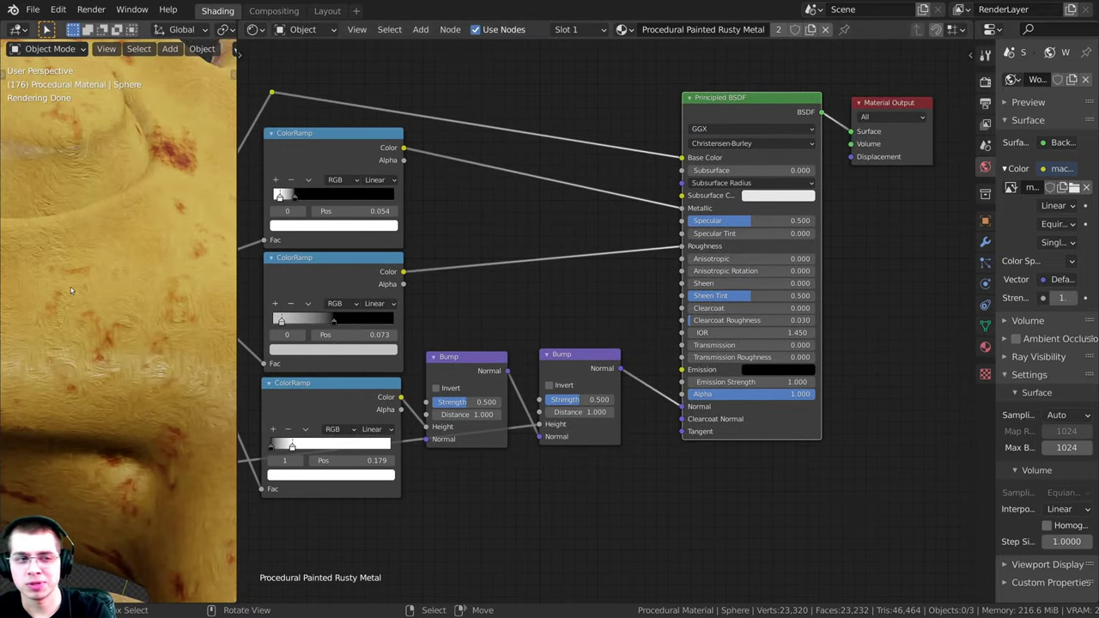
middle_click_drag(71, 290, 84, 306)
middle_click_drag(84, 317, 90, 324)
scroll(99, 319, "down", 2)
scroll(344, 343, "down", 1)
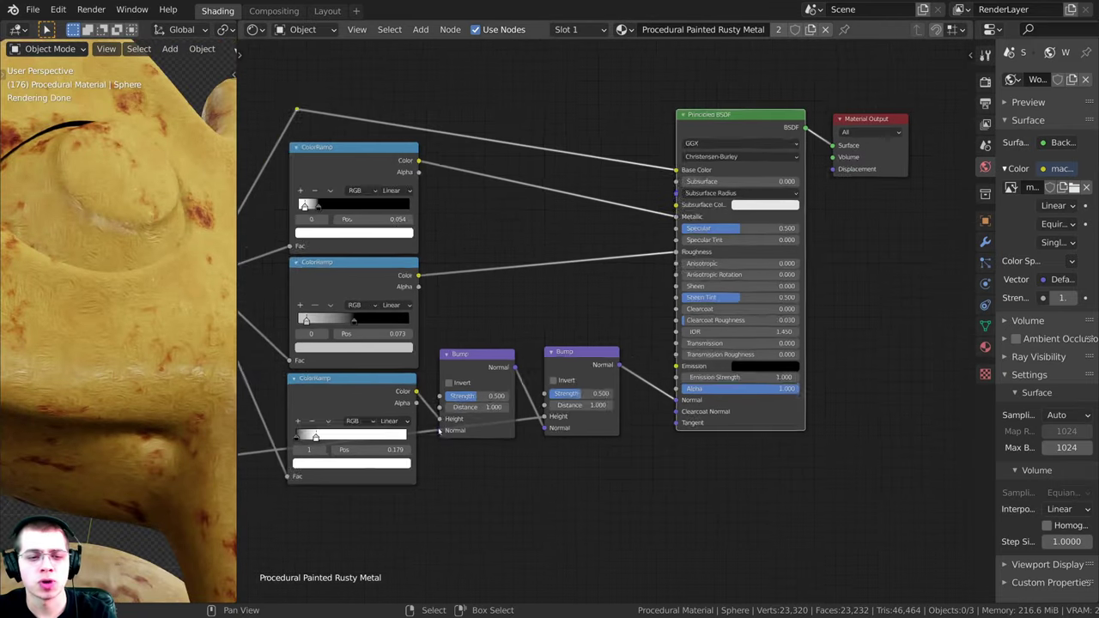
Step: Add a ColorRamp on the link between the second chained Noise Texture and the second Bump's Height, and tidy the nodes
middle_click_drag(249, 395, 371, 289)
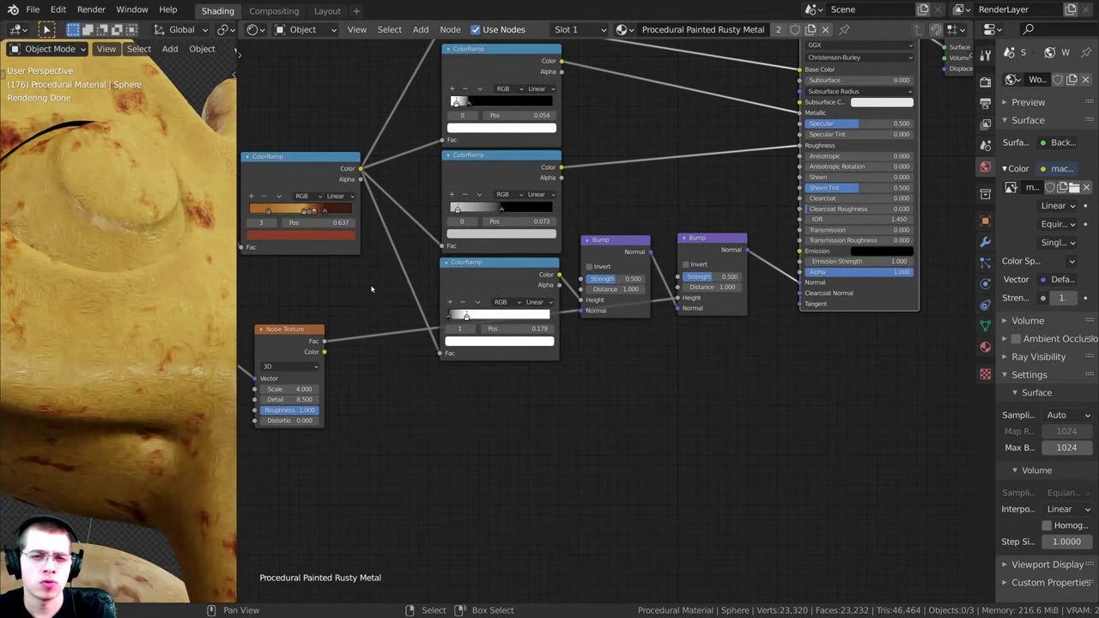
key("shift+a")
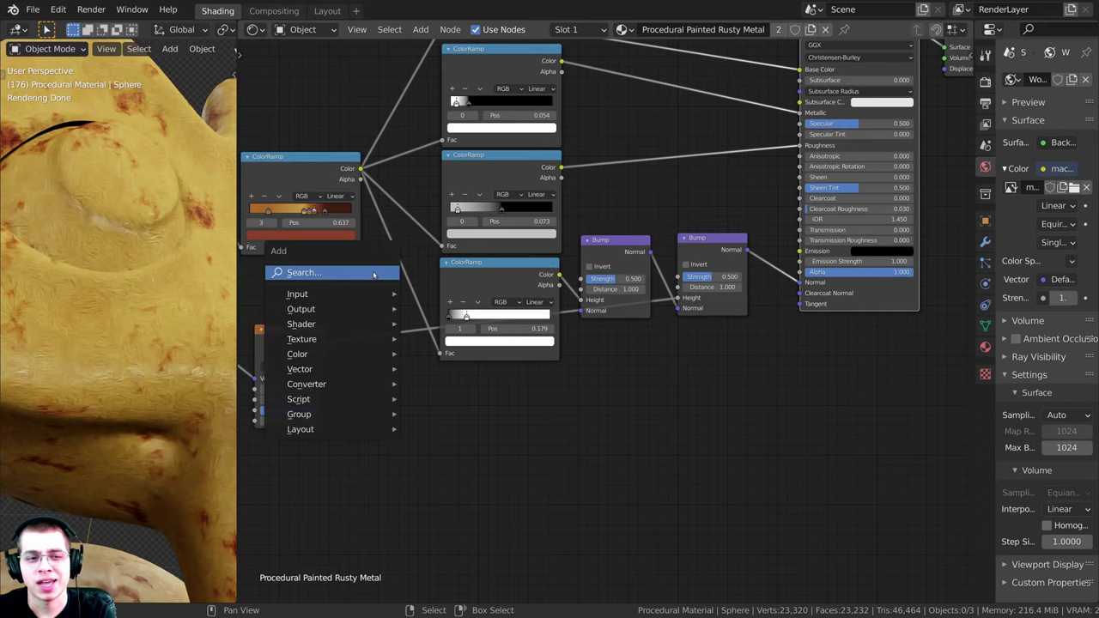
left_click(374, 272)
type("col")
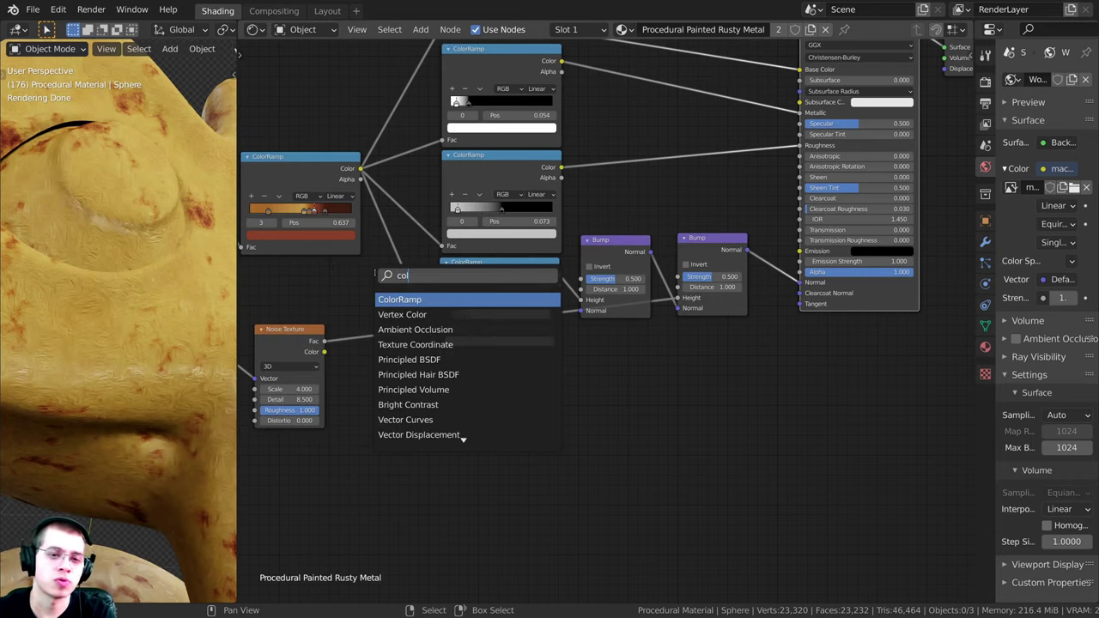
left_click(401, 300)
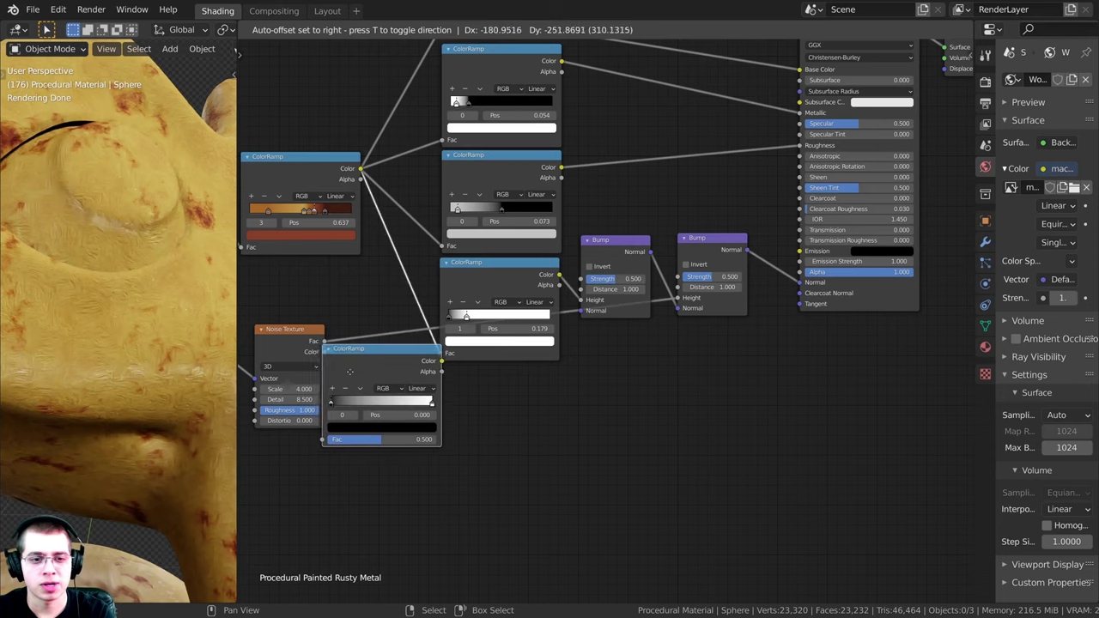
left_click(389, 357)
left_click_drag(378, 349, 441, 389)
middle_click_drag(334, 340, 460, 350)
left_click_drag(427, 355, 418, 368)
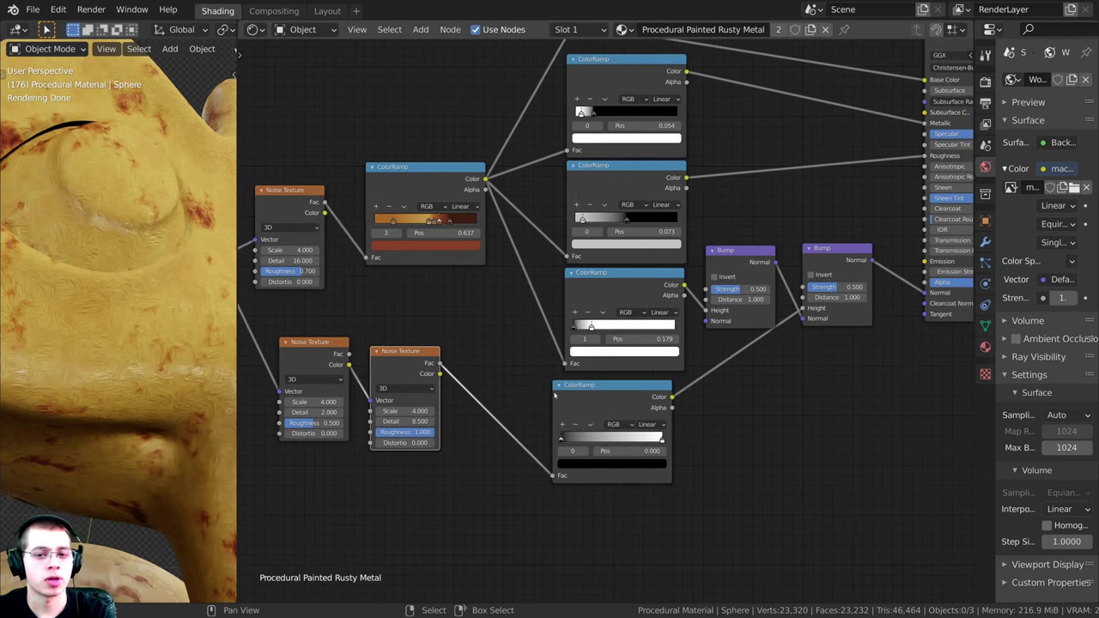
middle_click_drag(671, 361, 602, 372)
left_click_drag(757, 276, 769, 273)
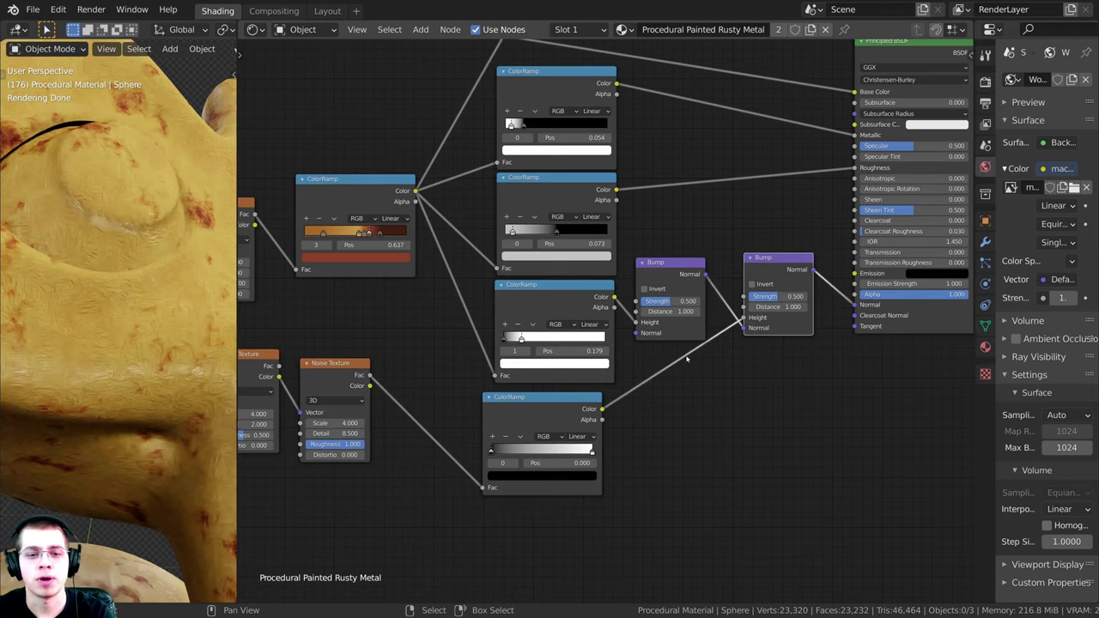
Step: Preview the new ColorRamp's Color output on the model
scroll(529, 448, "up", 9)
middle_click_drag(523, 380, 481, 361)
scroll(493, 373, "up", 1)
scroll(481, 361, "down", 1)
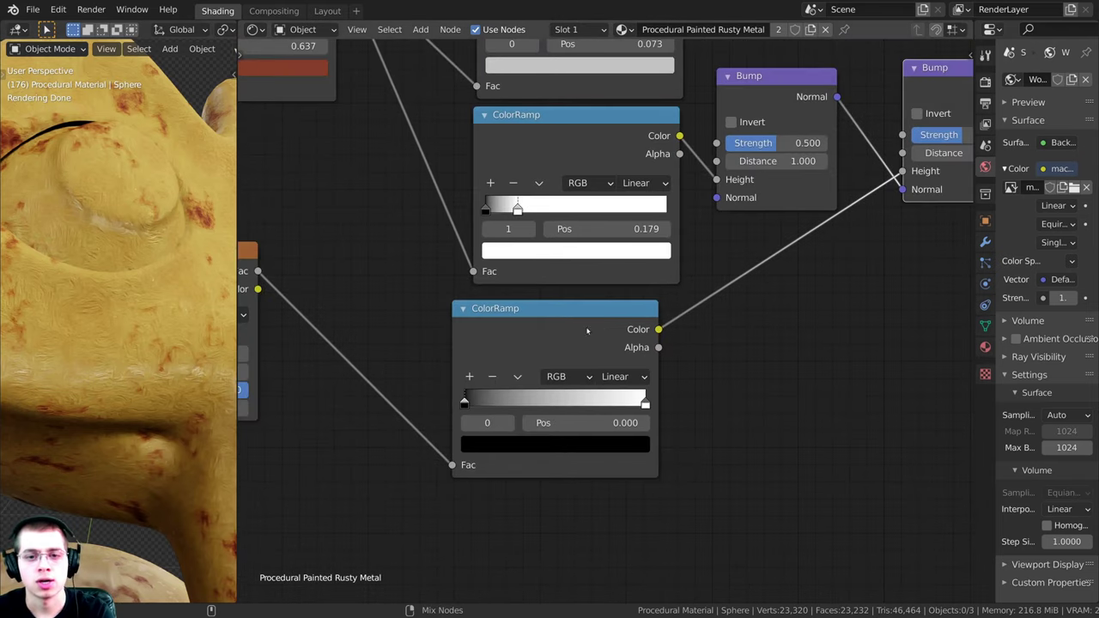
left_click(549, 353, "ctrl+shift")
scroll(455, 396, "up", 1)
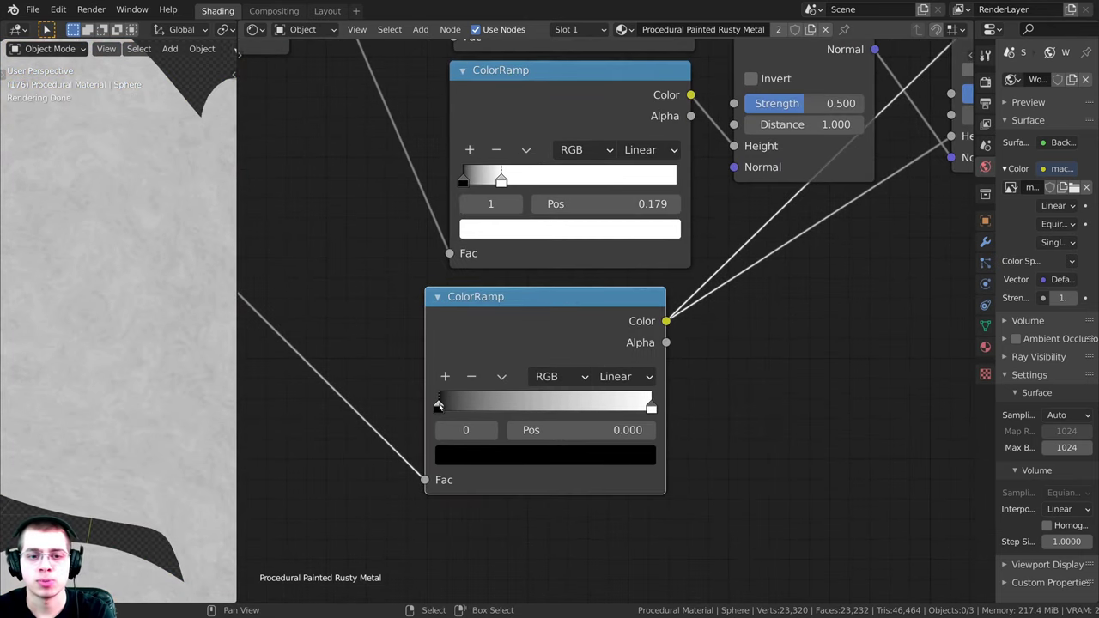
Step: Tighten the new ColorRamp's contrast by moving the black stop to 0.474 and the white stop to 0.585
left_click_drag(438, 406, 540, 406)
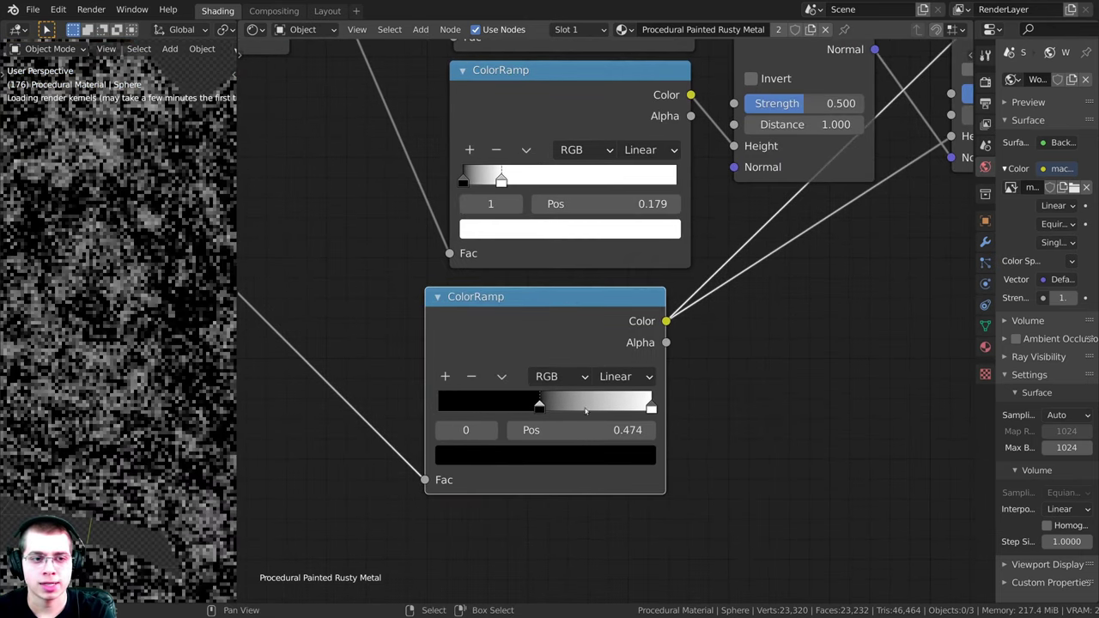
left_click_drag(640, 409, 552, 408)
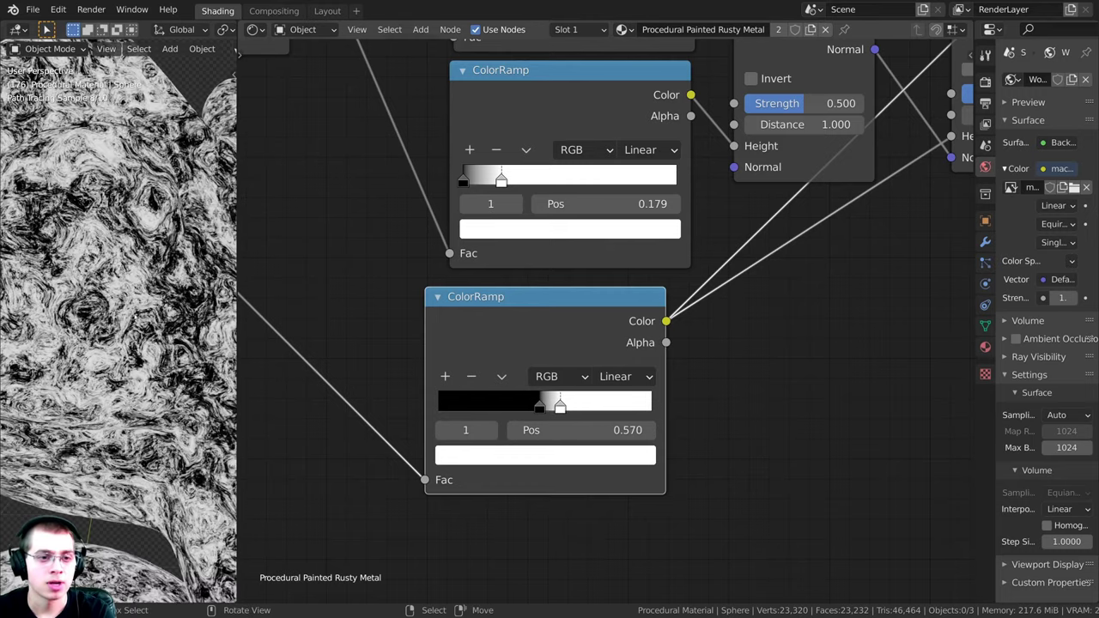
key("Home")
scroll(142, 403, "up", 2)
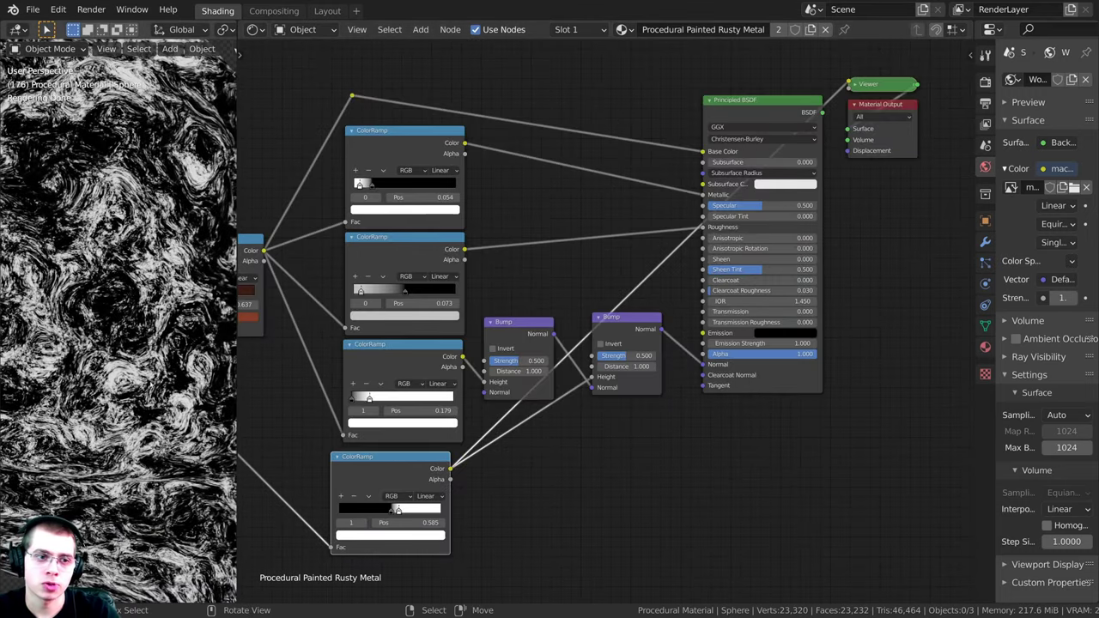
Step: Reconnect the Principled BSDF to the Material Output and inspect the painted surface on the model
middle_click_drag(657, 191, 619, 219)
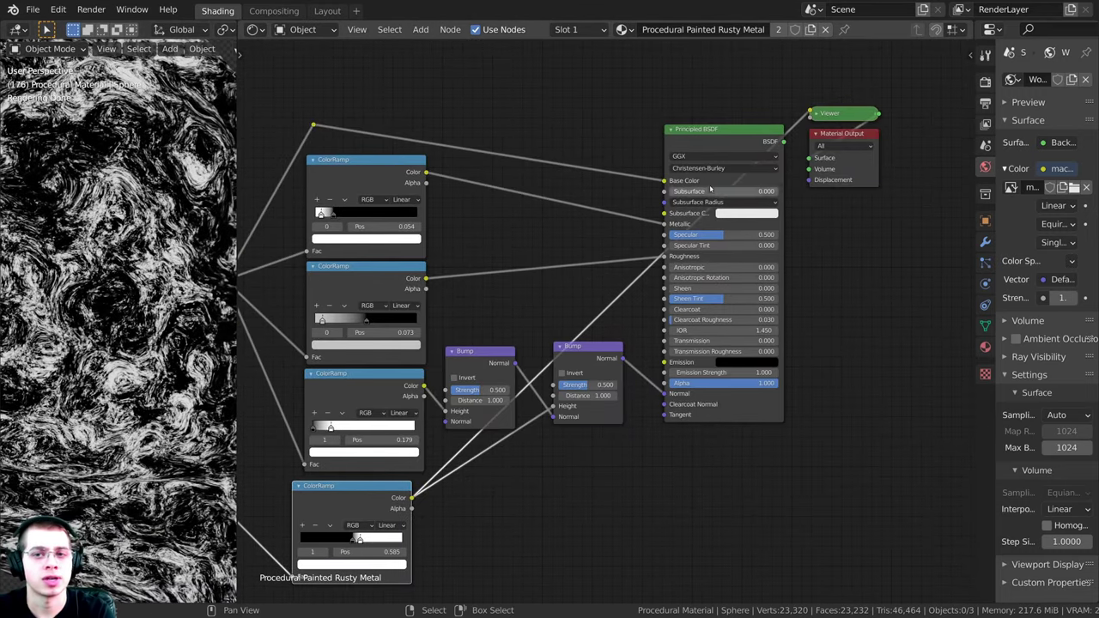
left_click(717, 136, "ctrl+shift")
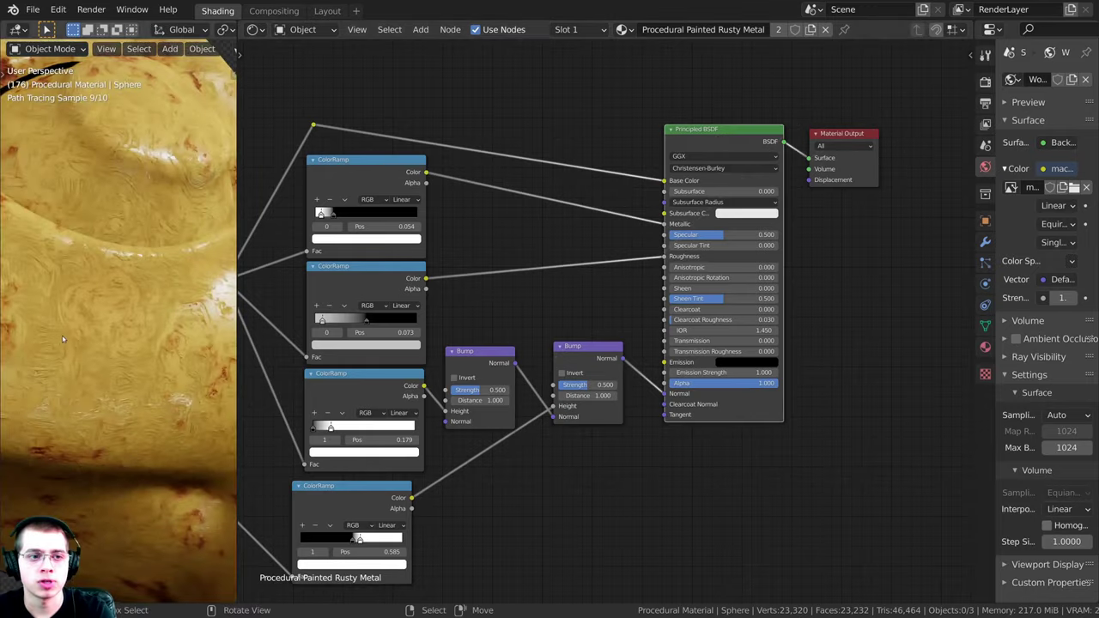
scroll(102, 323, "up", 2)
middle_click_drag(94, 339, 155, 349)
scroll(157, 339, "up", 1)
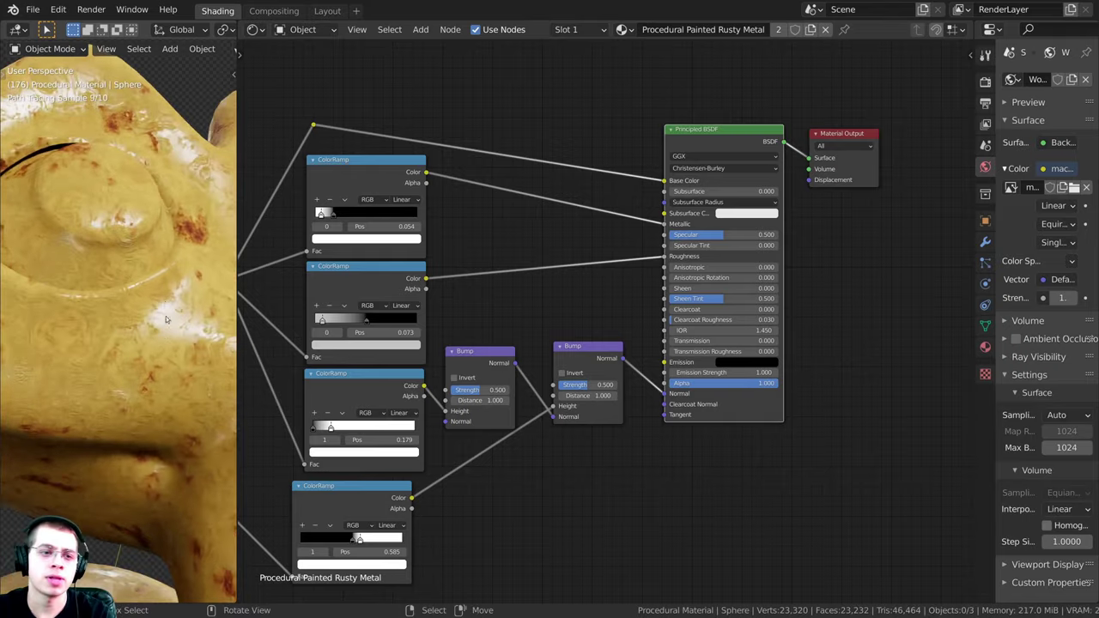
Step: Enable Invert on the second Bump, set its Strength to 0.3, and check the surface up close
scroll(588, 314, "up", 2)
scroll(588, 313, "up", 1)
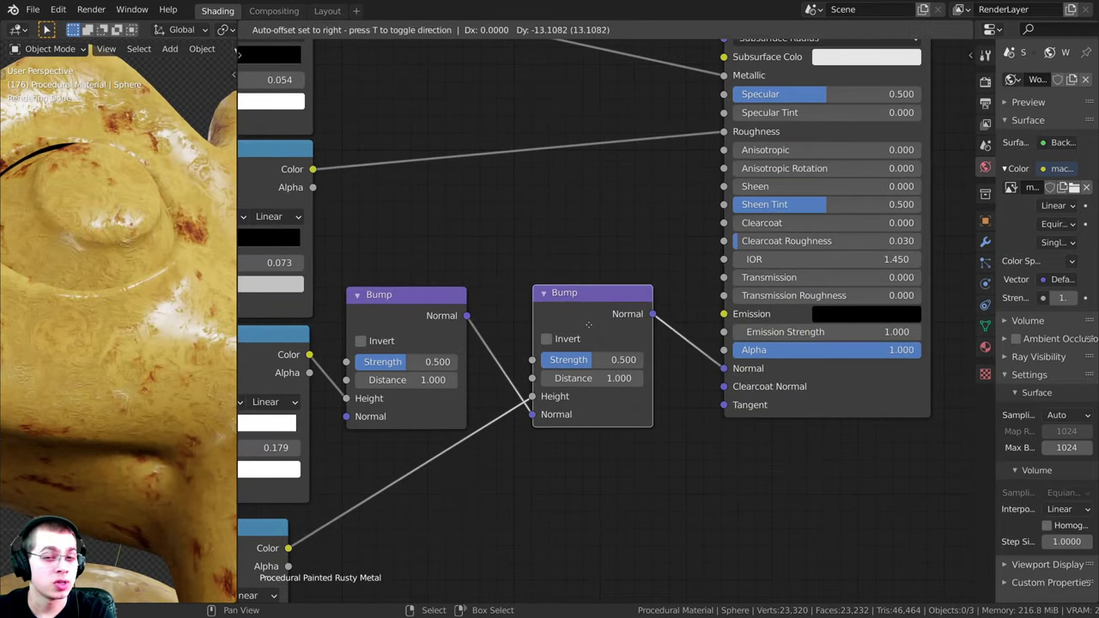
left_click(546, 342)
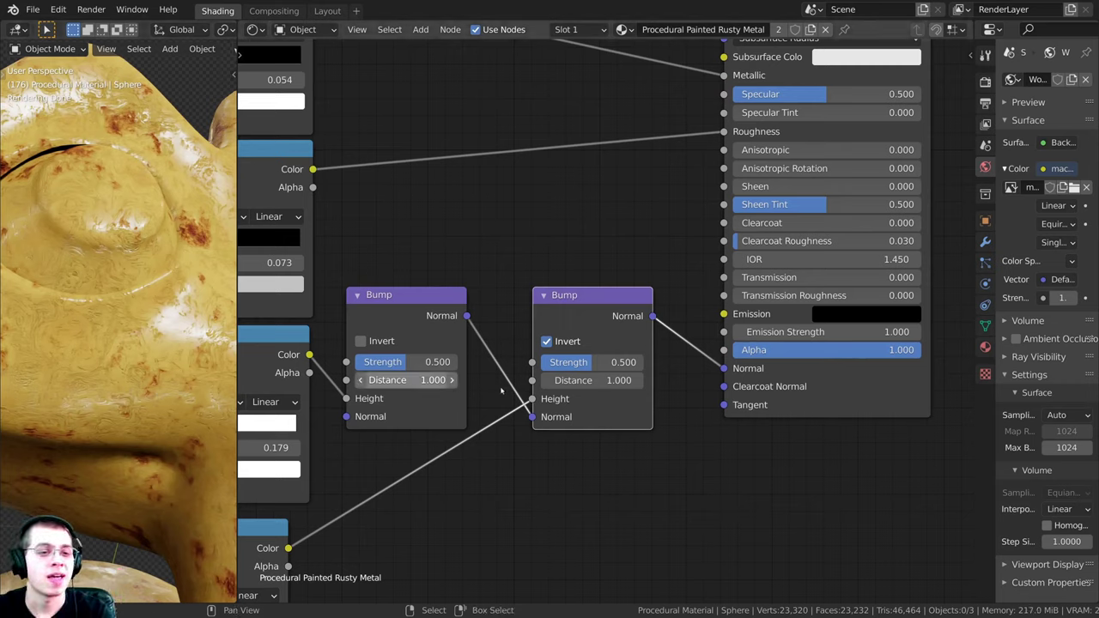
left_click_drag(596, 329, 599, 333)
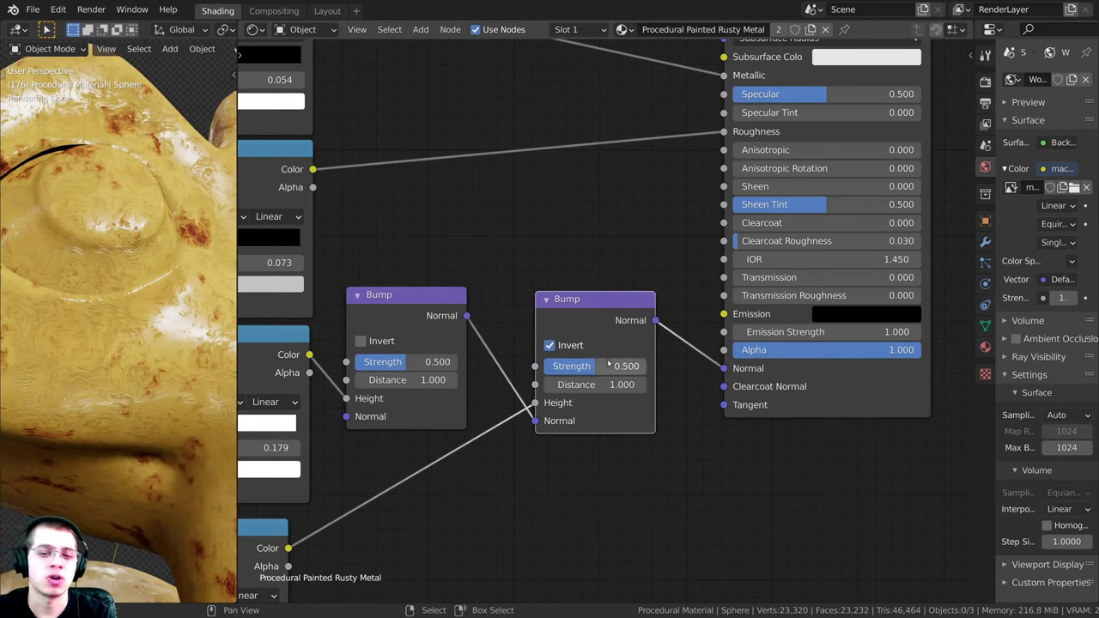
left_click(580, 363)
type(".3")
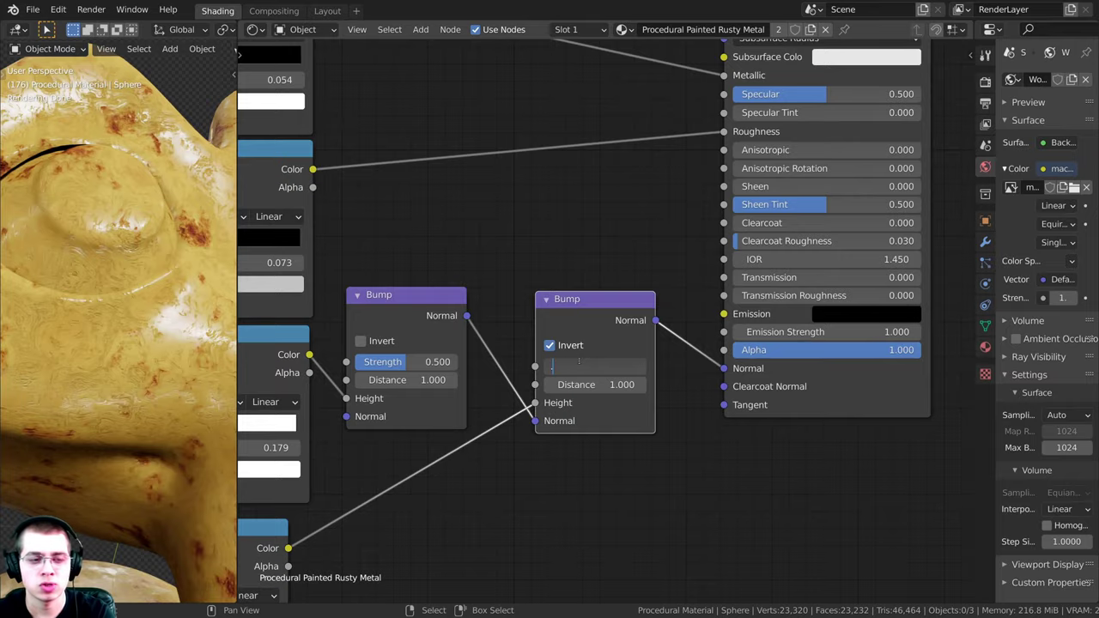
key("Return")
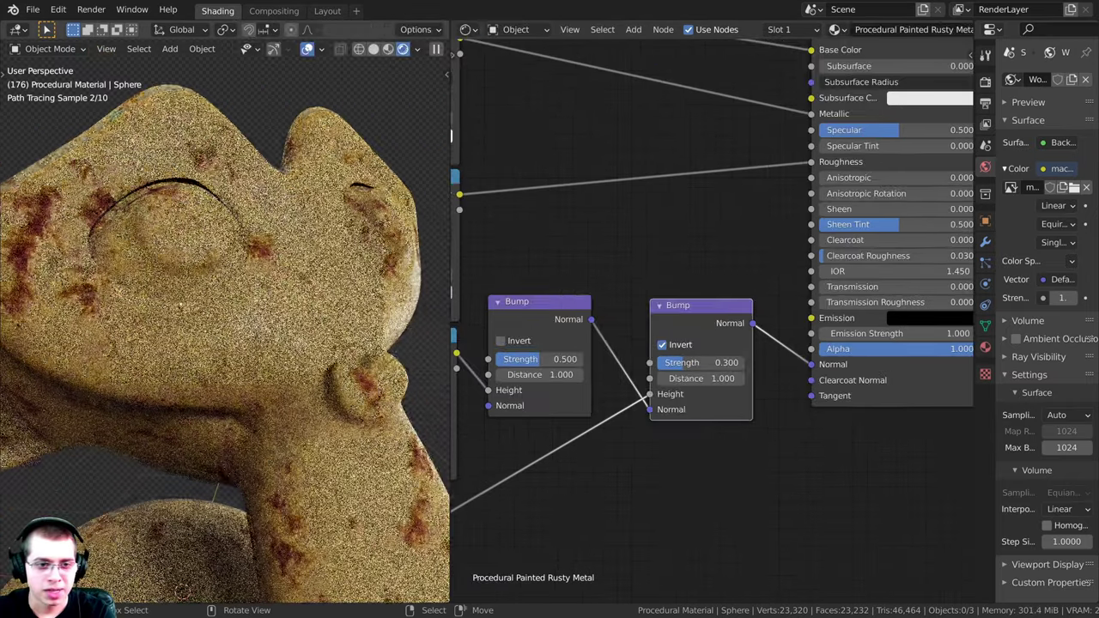
scroll(284, 332, "up", 5)
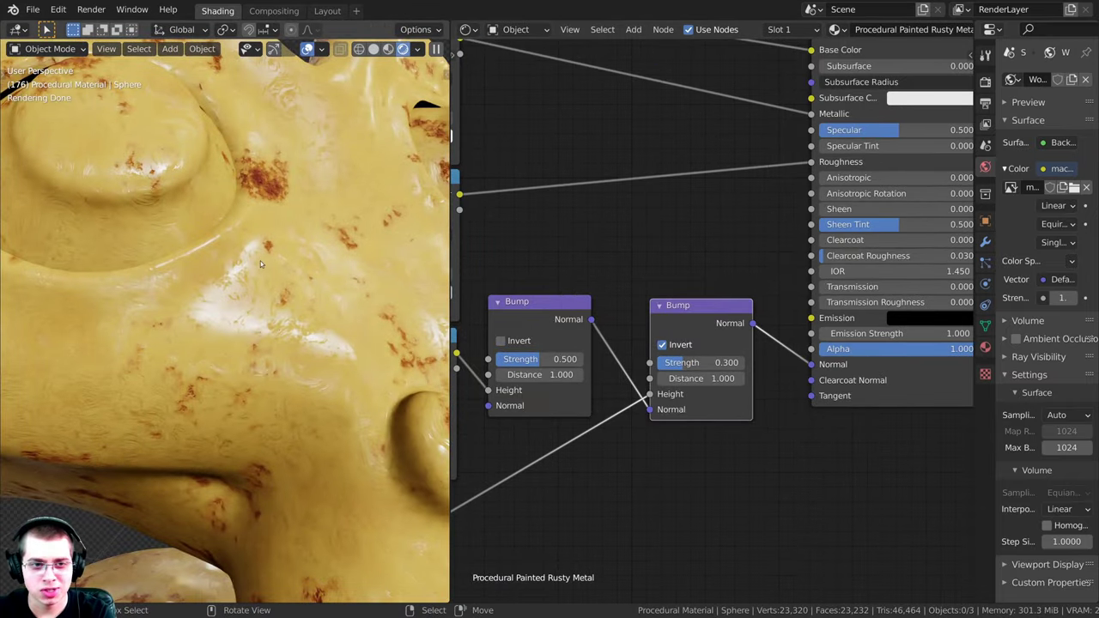
Step: Try changing the main ColorRamp's yellow stop at 0.534 to blue-violet and inspect the surface up close
scroll(238, 307, "down", 6)
scroll(238, 306, "down", 5)
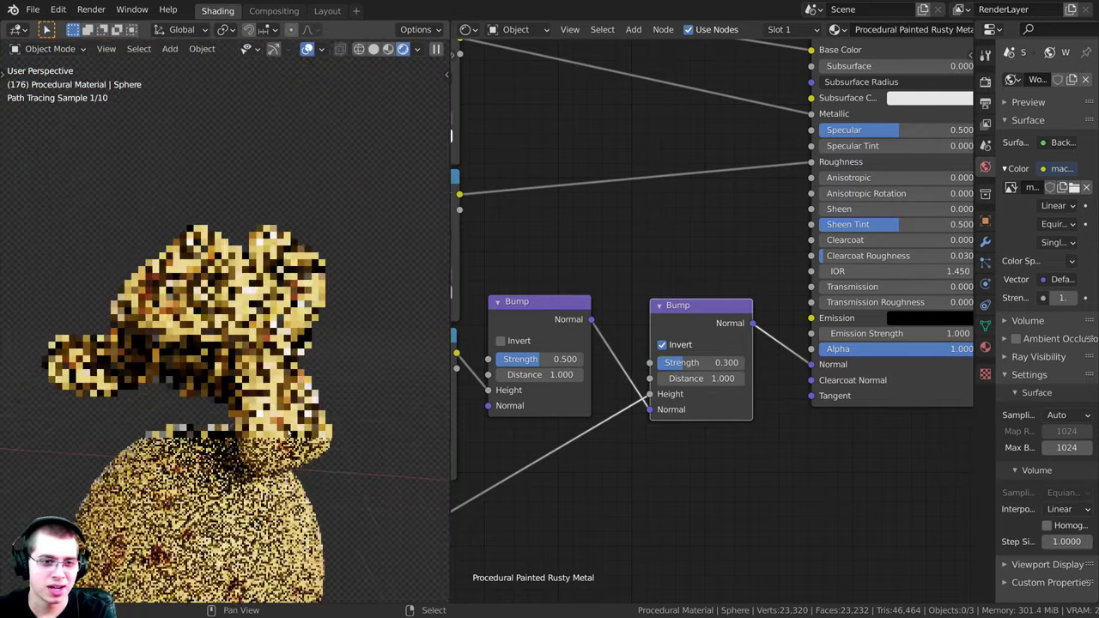
middle_click_drag(241, 319, 266, 250)
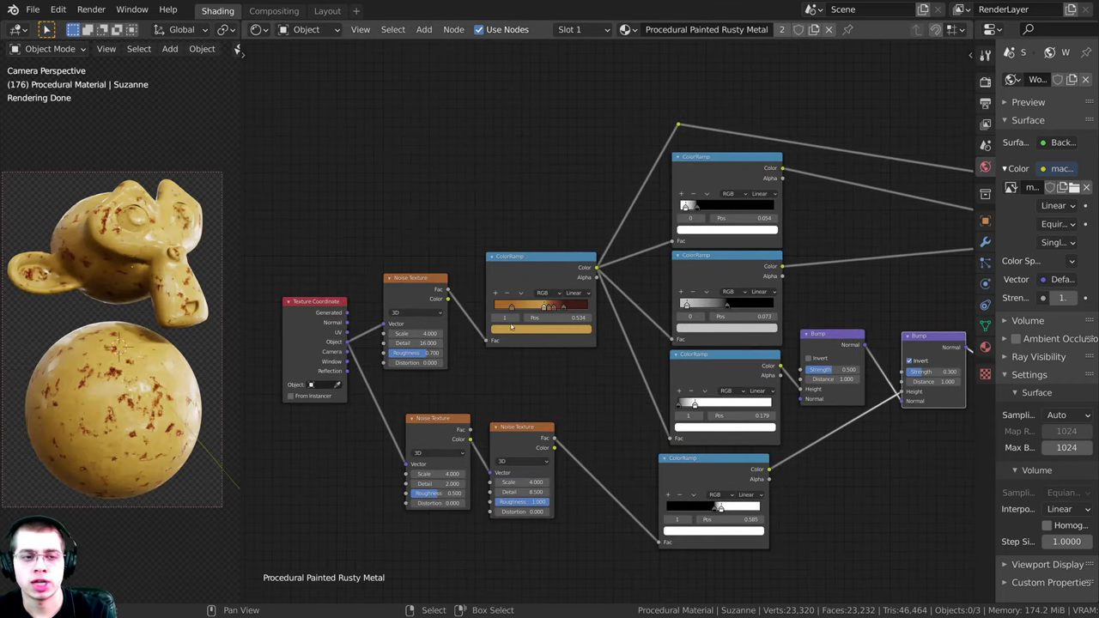
scroll(541, 327, "up", 3)
scroll(541, 327, "up", 2)
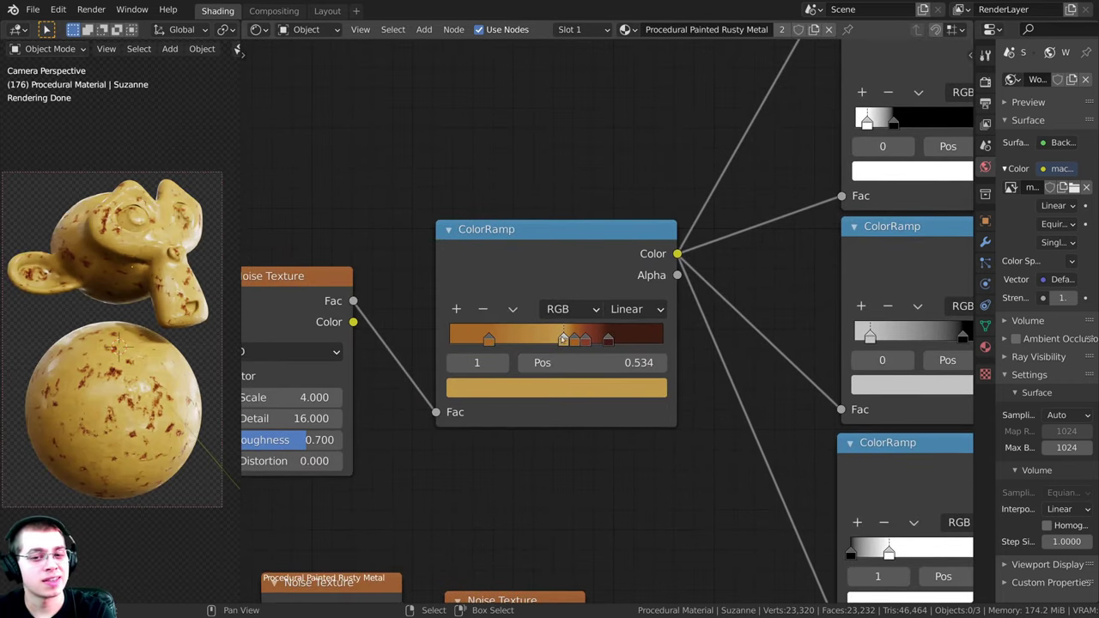
left_click(525, 394)
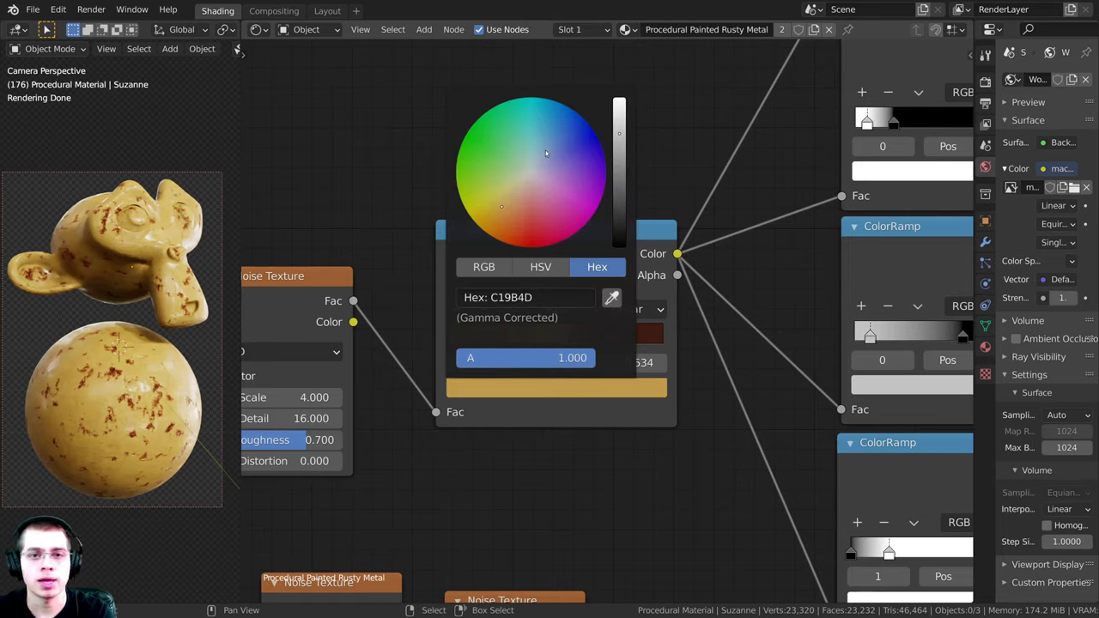
left_click_drag(550, 153, 575, 149)
scroll(146, 341, "up", 8)
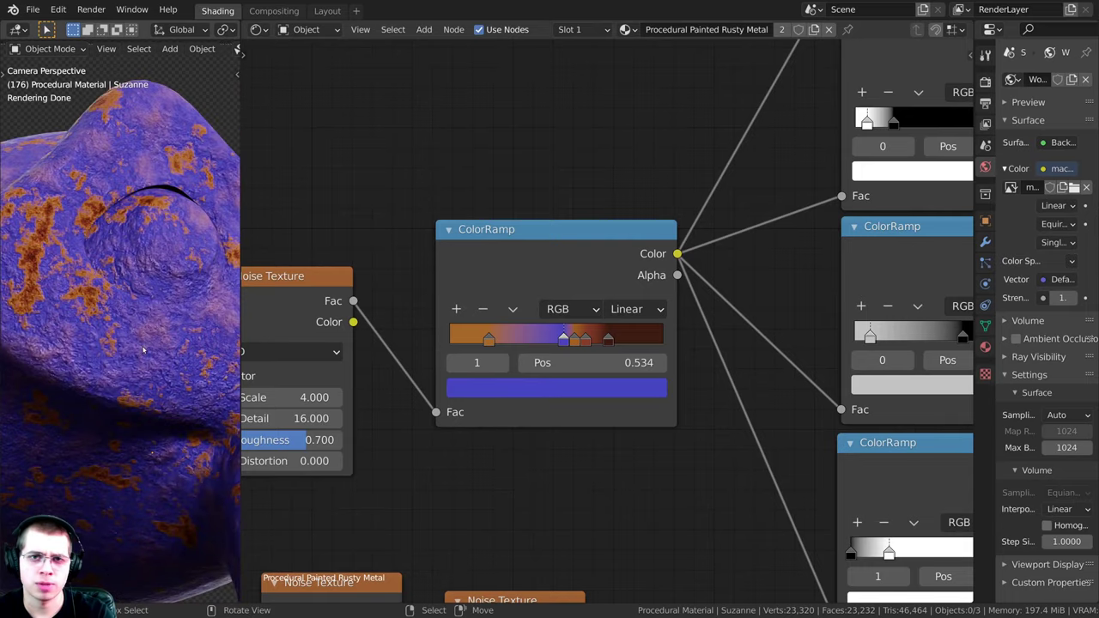
scroll(143, 361, "up", 2)
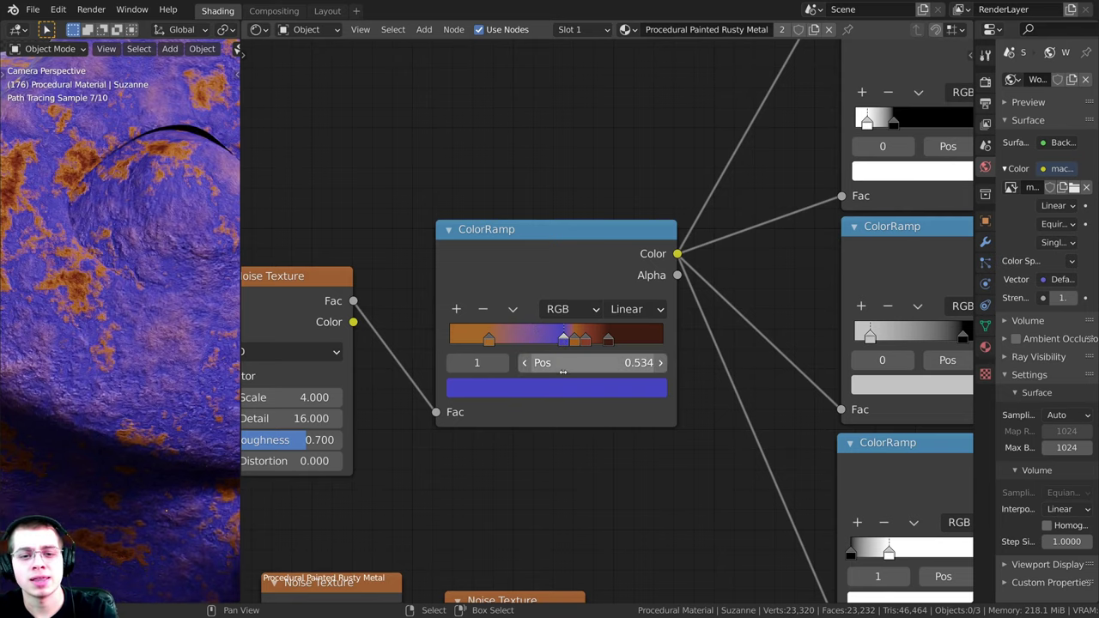
Step: Preview the Roughness and Metallic ColorRamps' outputs on the model and reconnect the Principled BSDF to the Material Output
scroll(511, 264, "down", 2)
left_click_drag(511, 264, 505, 264)
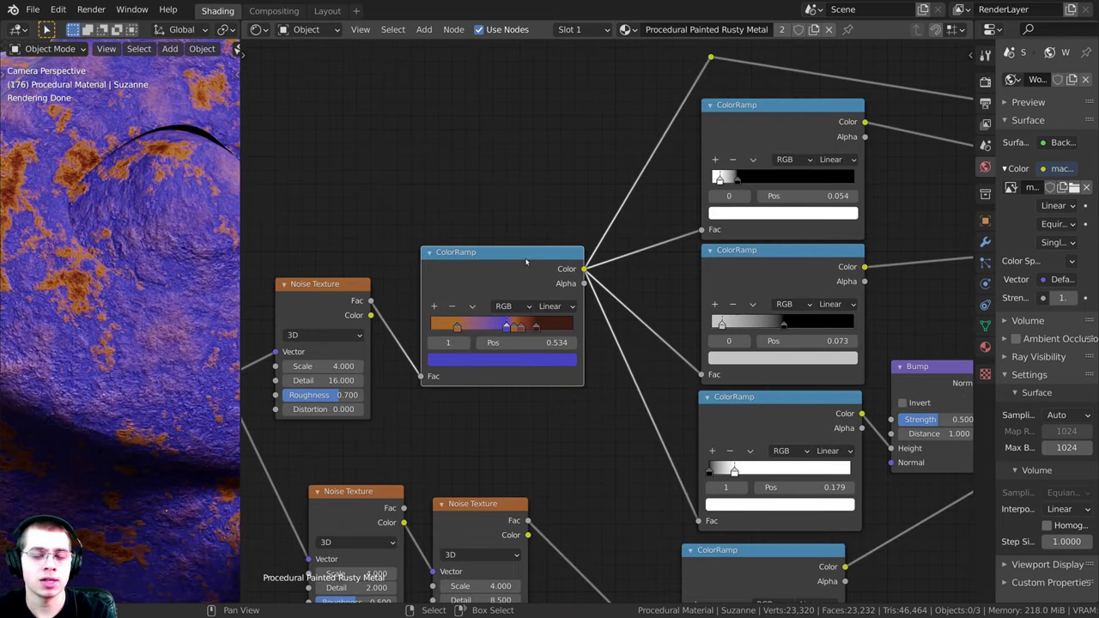
middle_click_drag(718, 225, 679, 186)
left_click(738, 356)
left_click(707, 225)
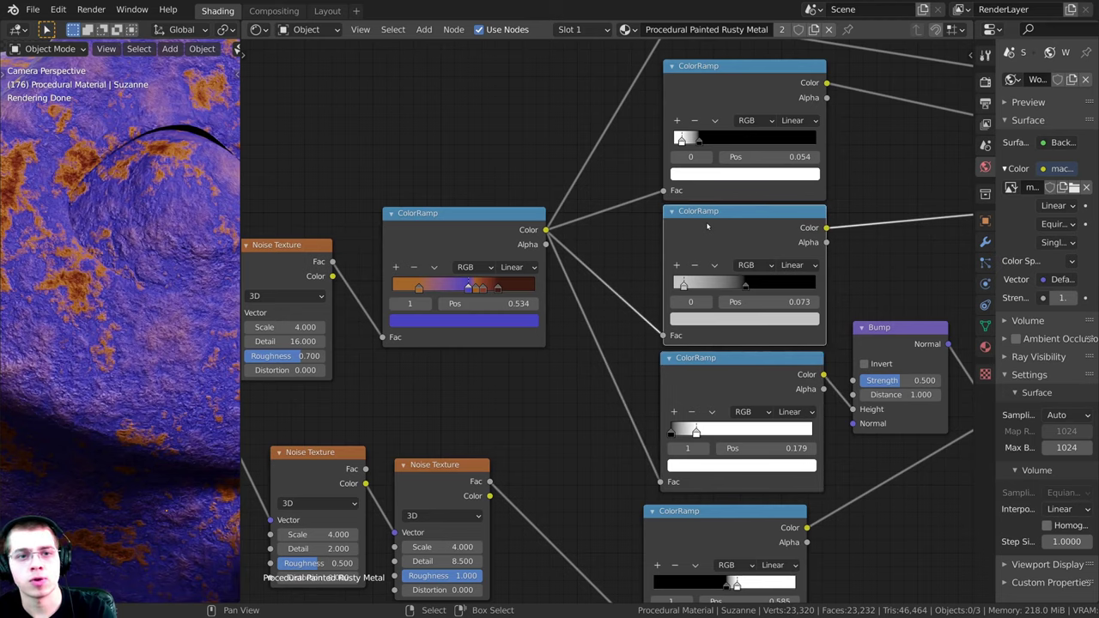
scroll(454, 355, "up", 3)
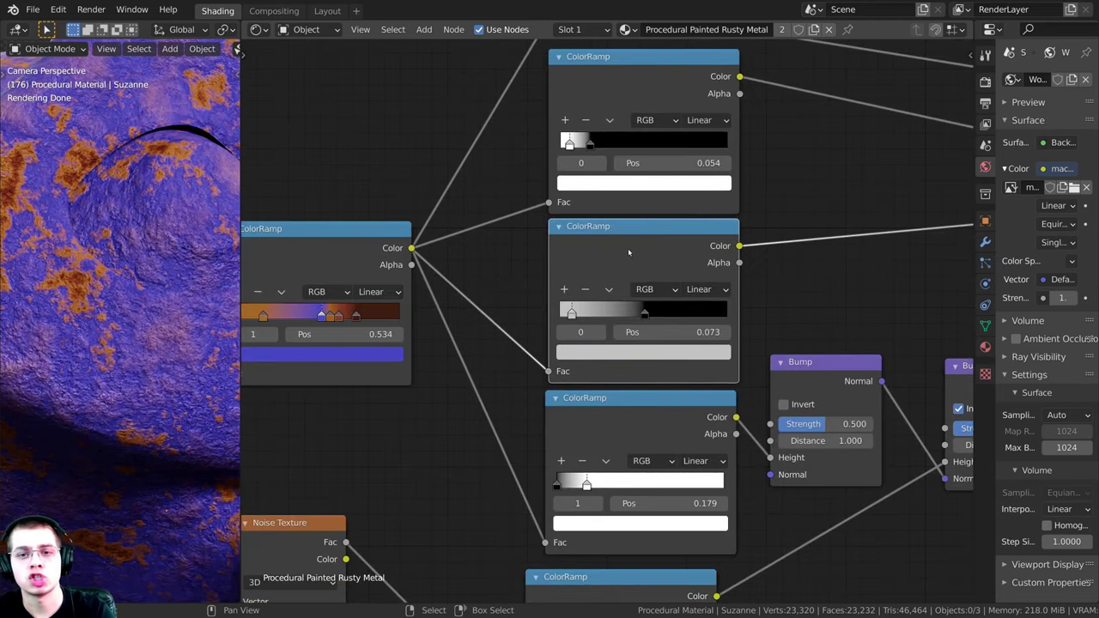
left_click(629, 250, "ctrl+shift")
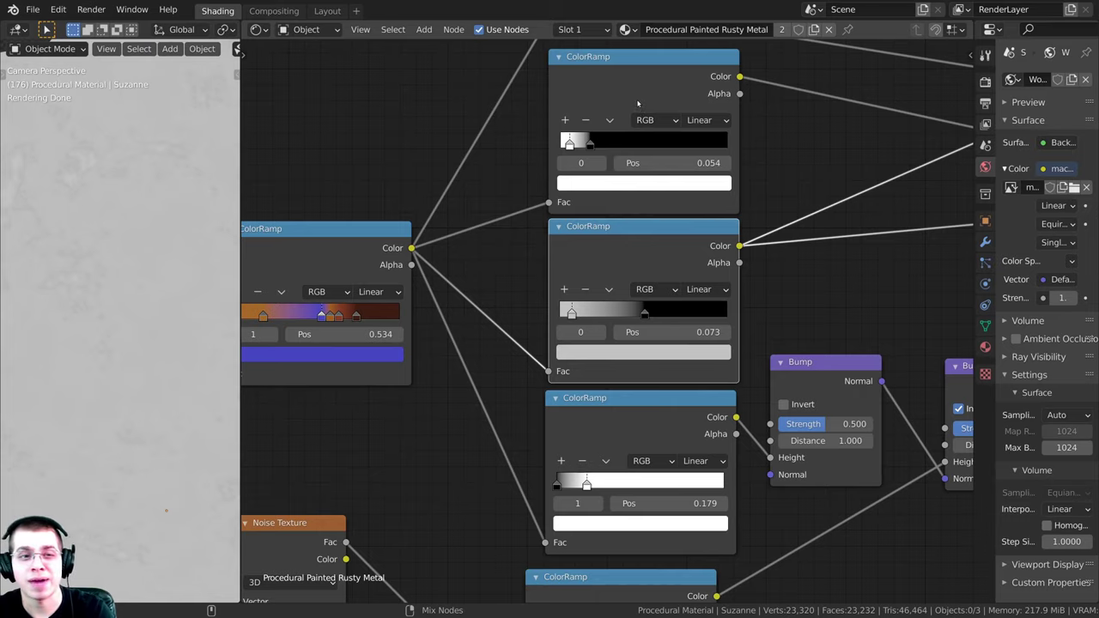
left_click(638, 103, "ctrl+shift")
middle_click_drag(444, 405, 521, 366)
scroll(524, 363, "down", 2)
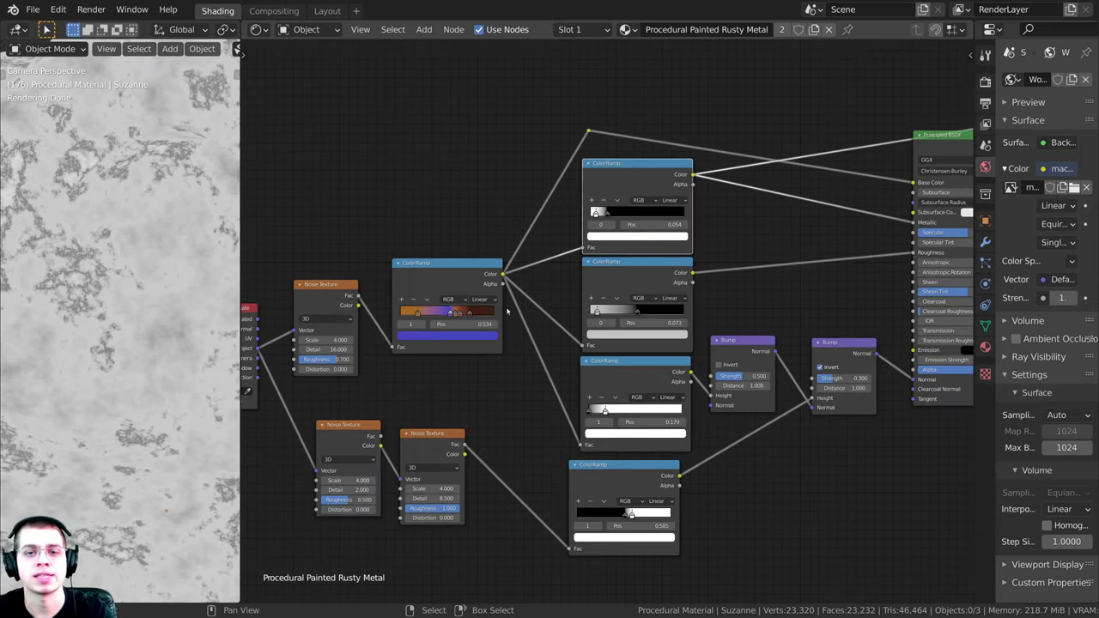
left_click(925, 139, "ctrl+shift")
Step: Undo the output previews and the blue-violet change so the main ColorRamp's paint stop is yellow again
middle_click_drag(441, 338, 564, 343)
scroll(72, 402, "up", 1)
scroll(515, 328, "up", 7)
key("ctrl+z")
left_click(569, 246, "ctrl+shift")
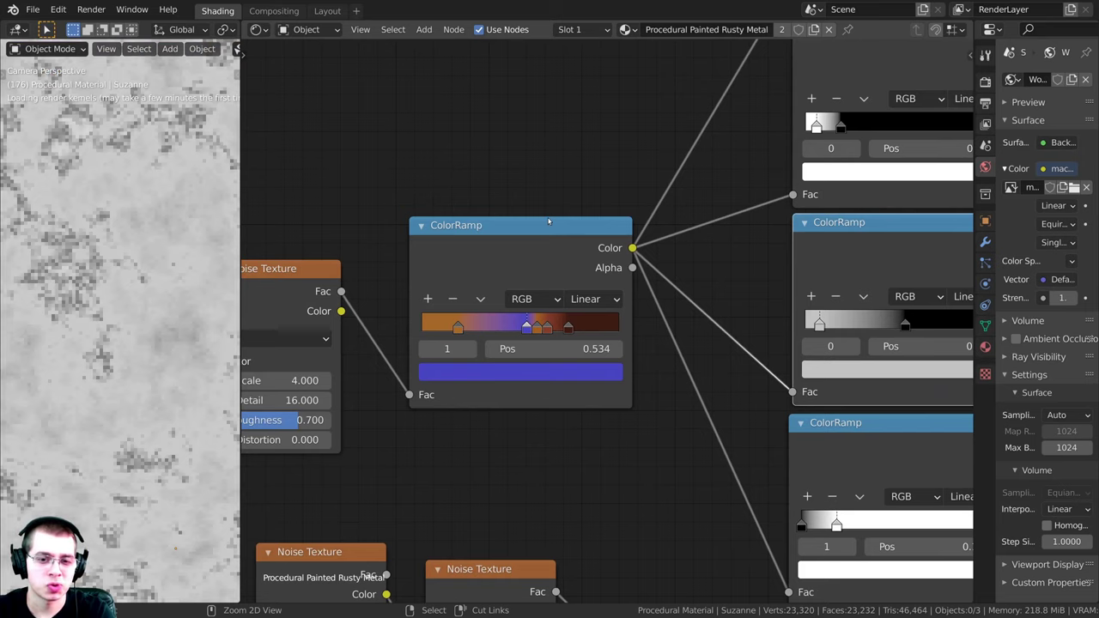
left_click(569, 247, "ctrl+shift")
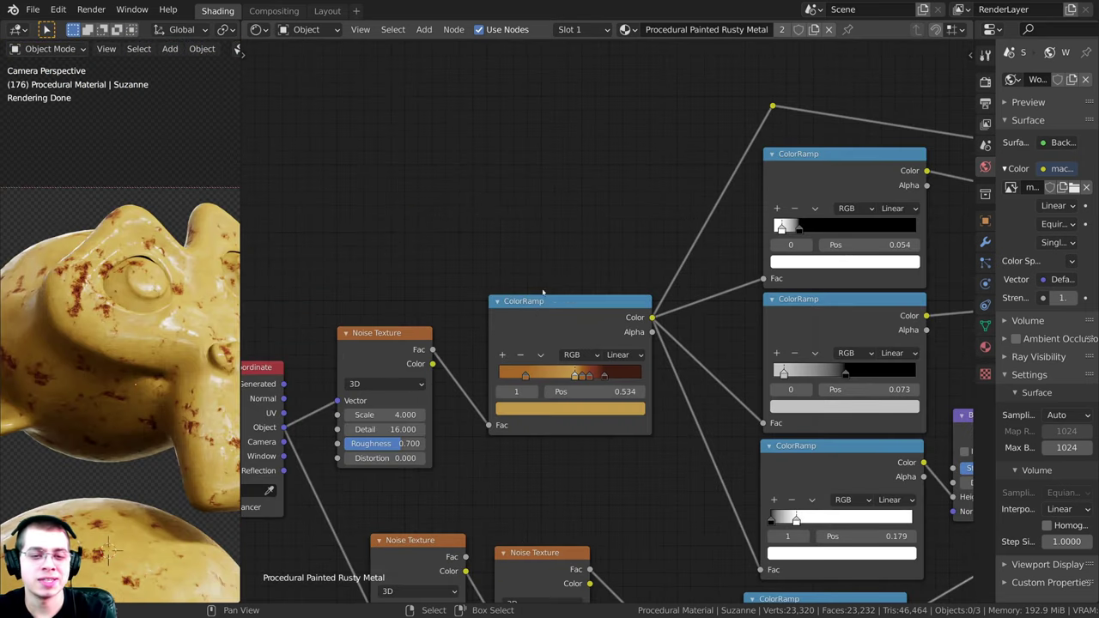
Step: Duplicate the main ColorRamp above the original, feed it the Noise Texture's Fac, and link its Color to the Base Color reroute
left_click(534, 331)
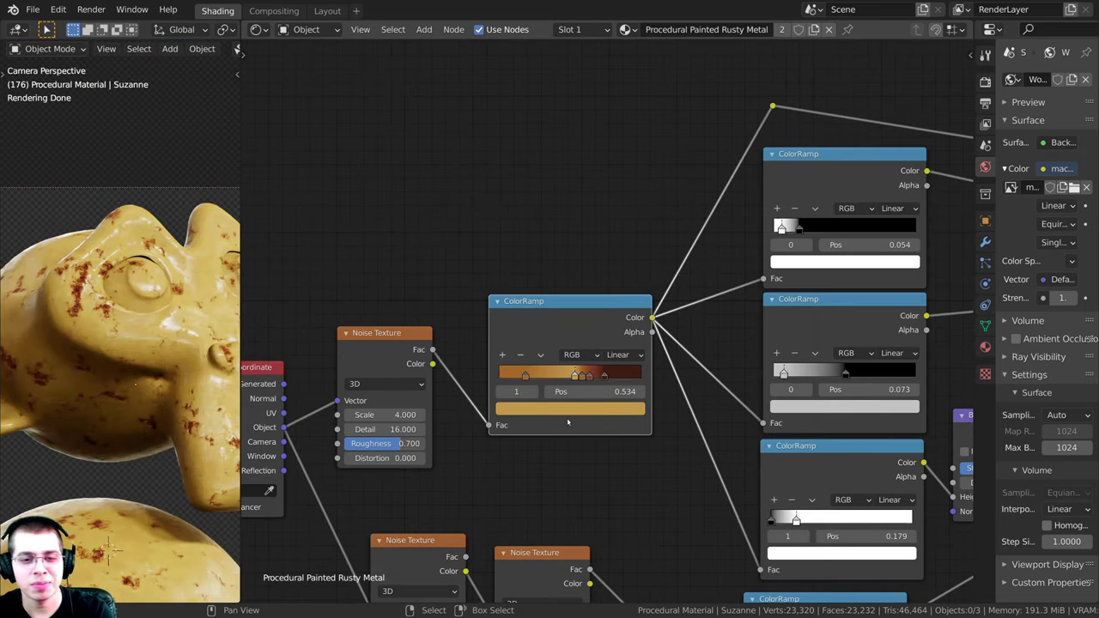
key("shift+d")
left_click(557, 258)
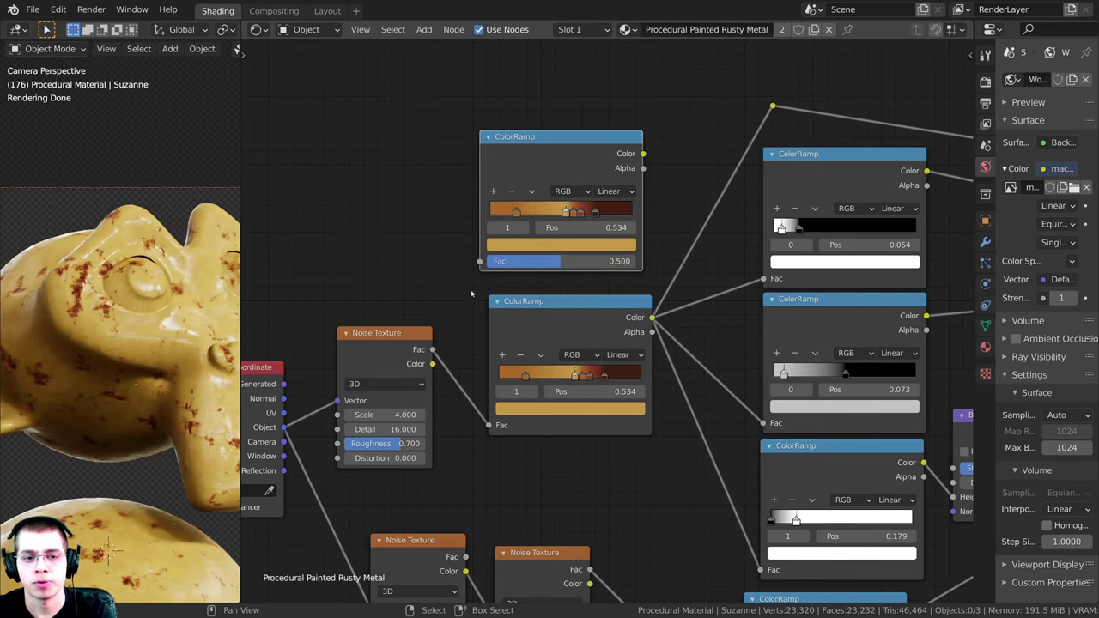
middle_click_drag(471, 294, 478, 305)
left_click_drag(438, 362, 487, 275)
middle_click_drag(639, 173, 556, 189)
left_click_drag(564, 181, 685, 131)
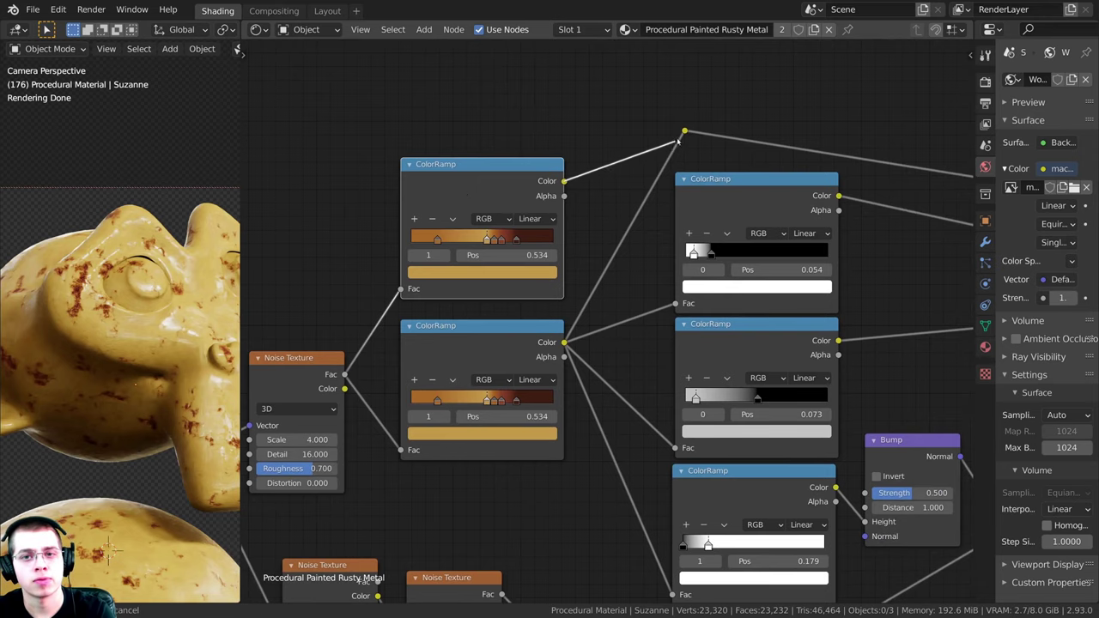
Step: Trace the duplicate ColorRamp's link to Base Color and compare it with the original ColorRamp's Metallic, Roughness and Bump branches
scroll(449, 184, "down", 2)
middle_click_drag(885, 223, 755, 236)
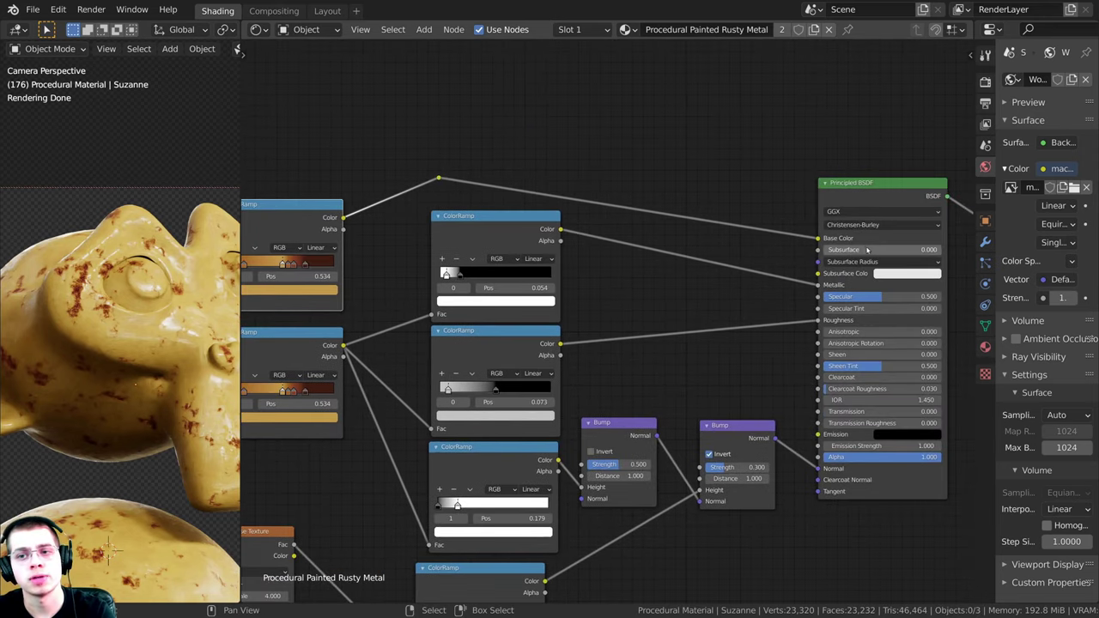
middle_click_drag(429, 301, 603, 312)
scroll(603, 311, "up", 5)
middle_click_drag(323, 231, 531, 209)
left_click_drag(548, 191, 552, 190)
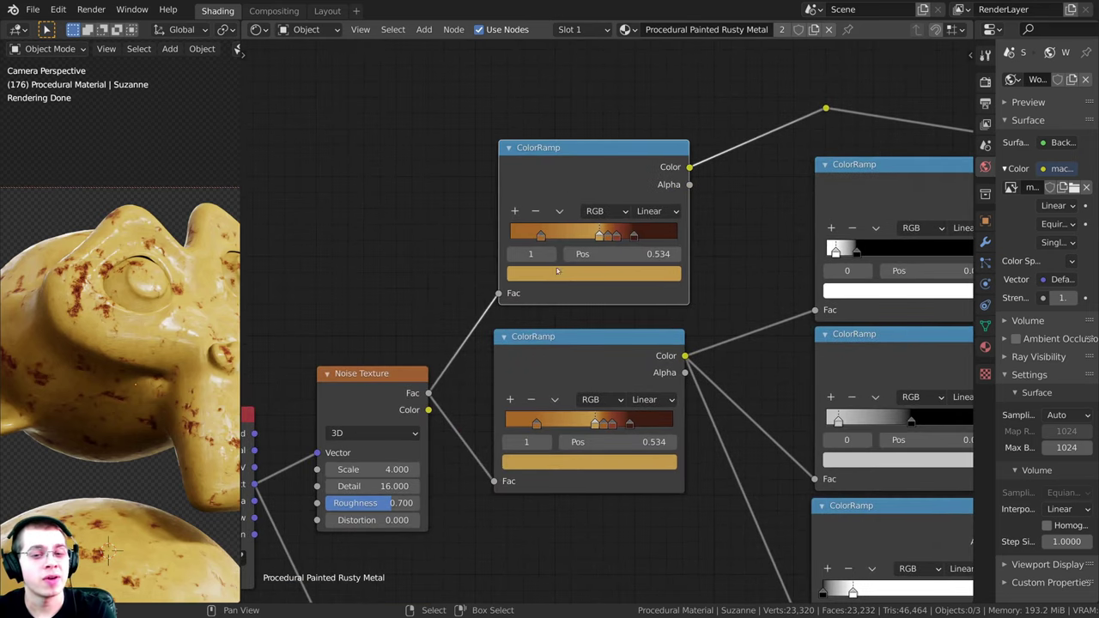
left_click(570, 355)
left_click(576, 199)
middle_click_drag(561, 358, 554, 364)
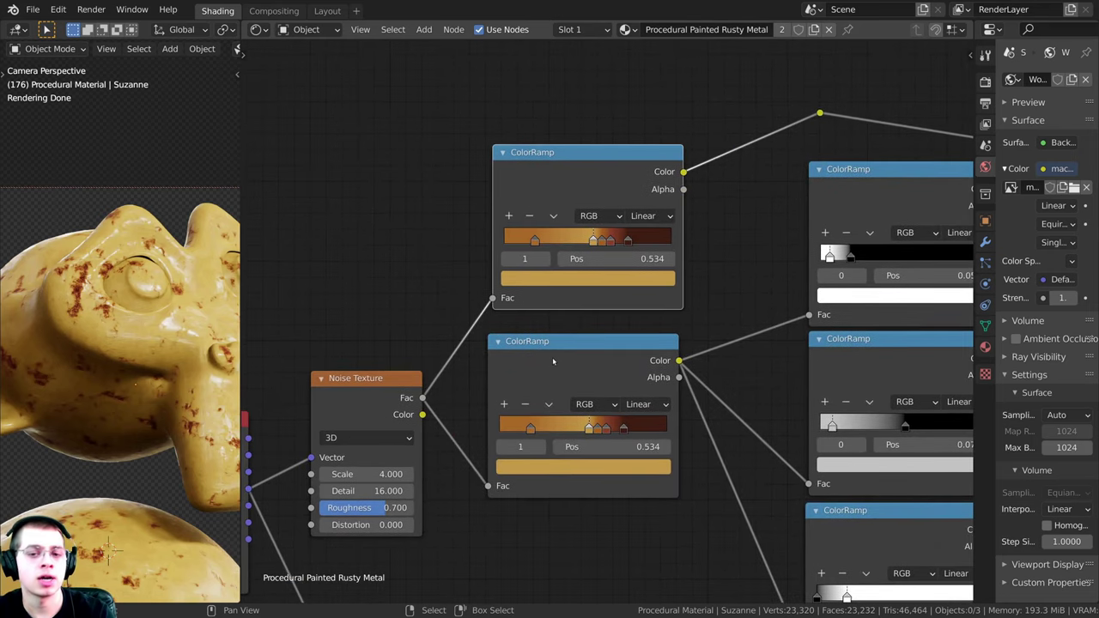
left_click(554, 363)
scroll(555, 363, "down", 5)
middle_click_drag(784, 271, 692, 200)
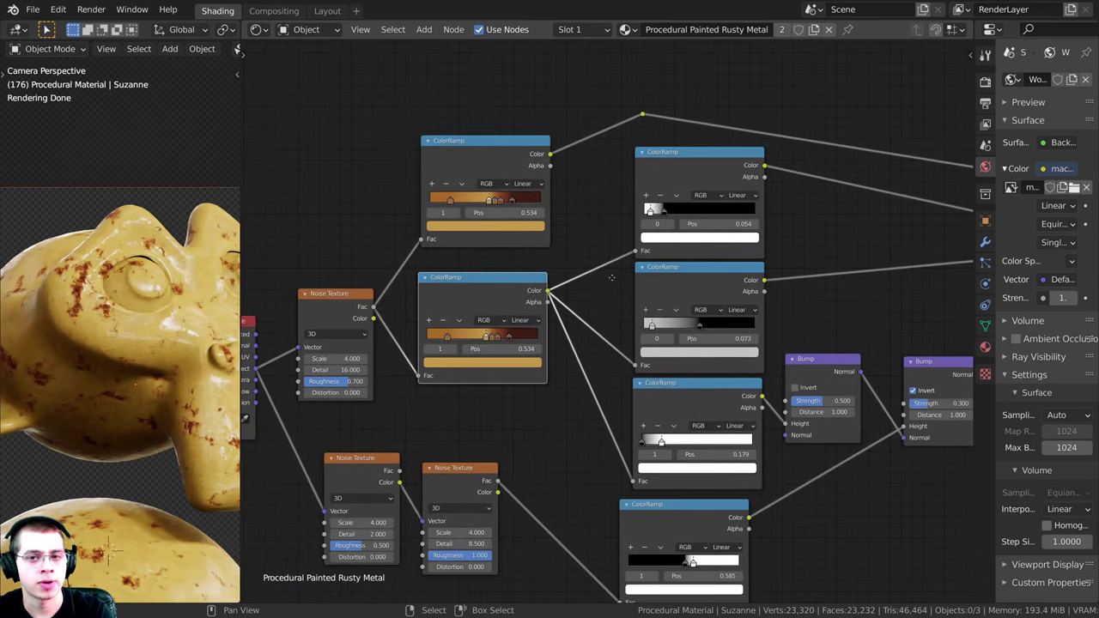
Step: Set the yellow paint stop at 0.534 in the duplicate ColorRamp to blue 475EC1
scroll(562, 296, "up", 4)
scroll(562, 296, "down", 2)
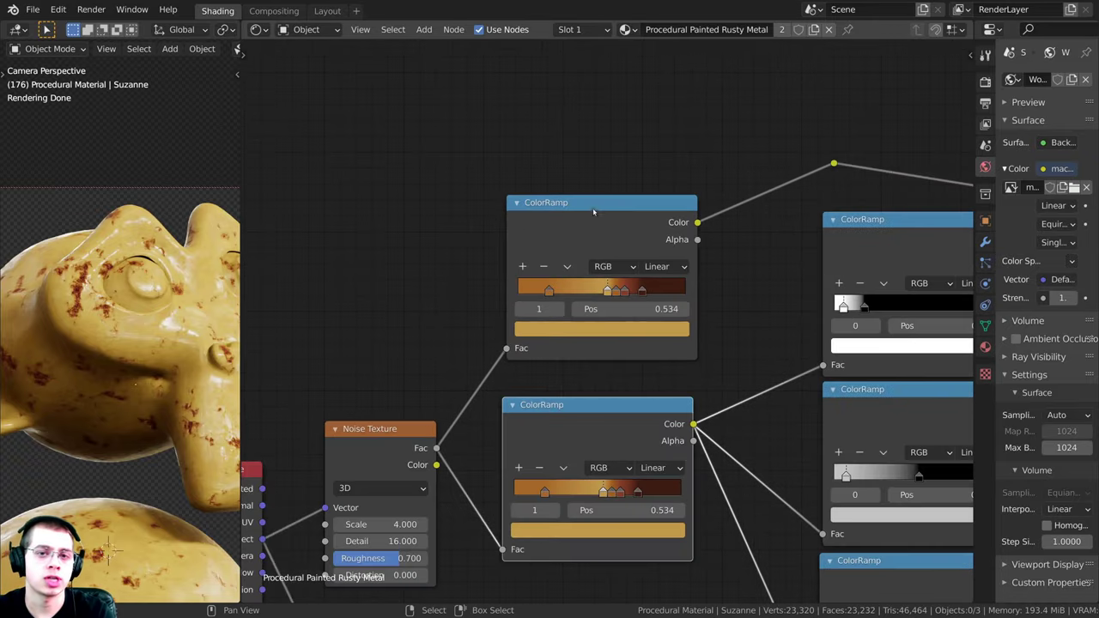
scroll(589, 235, "up", 2)
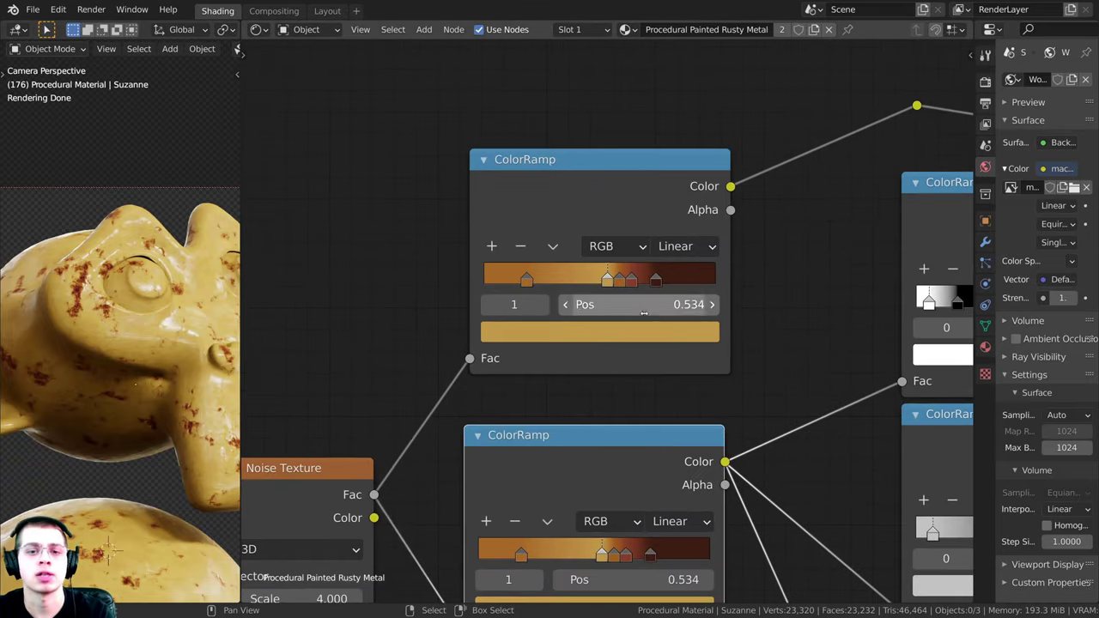
left_click(575, 334)
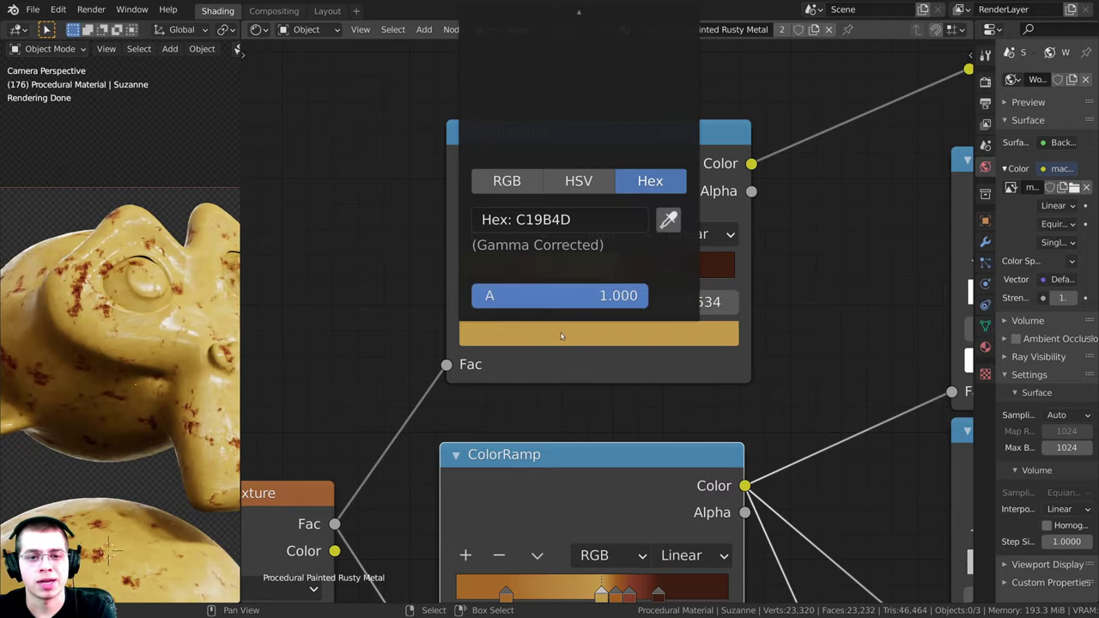
scroll(476, 396, "down", 1)
middle_click_drag(475, 397, 476, 491)
left_click(513, 428)
left_click_drag(600, 154, 612, 141)
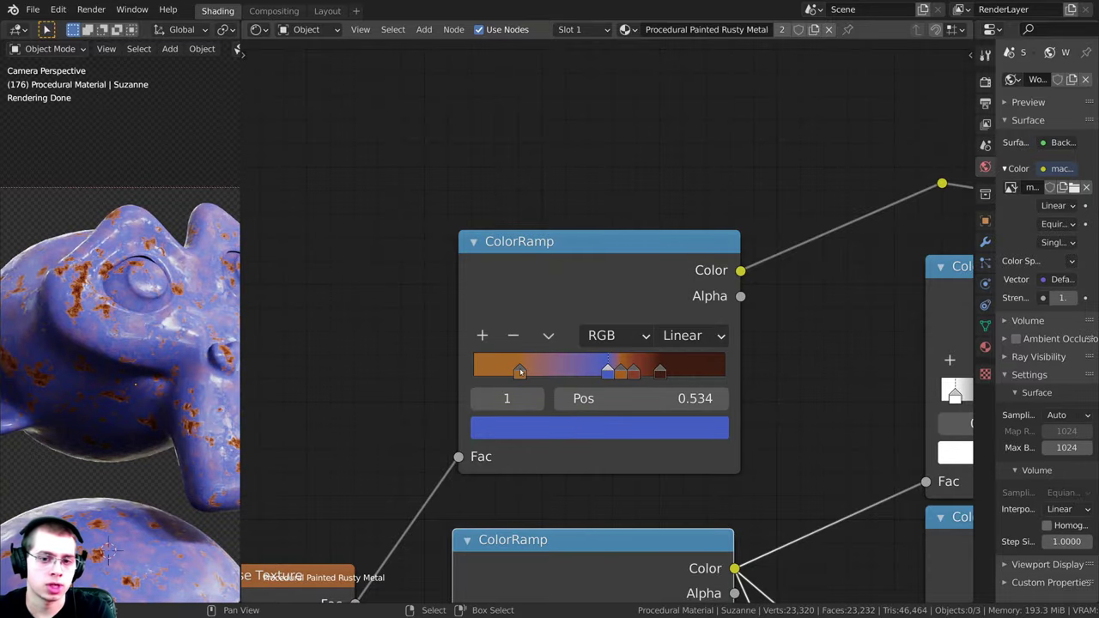
Step: Set the duplicate ColorRamp's orange stop at 0.184 to a lighter blue and check both objects
left_click(520, 371)
left_click(532, 434)
left_click_drag(571, 221, 591, 127)
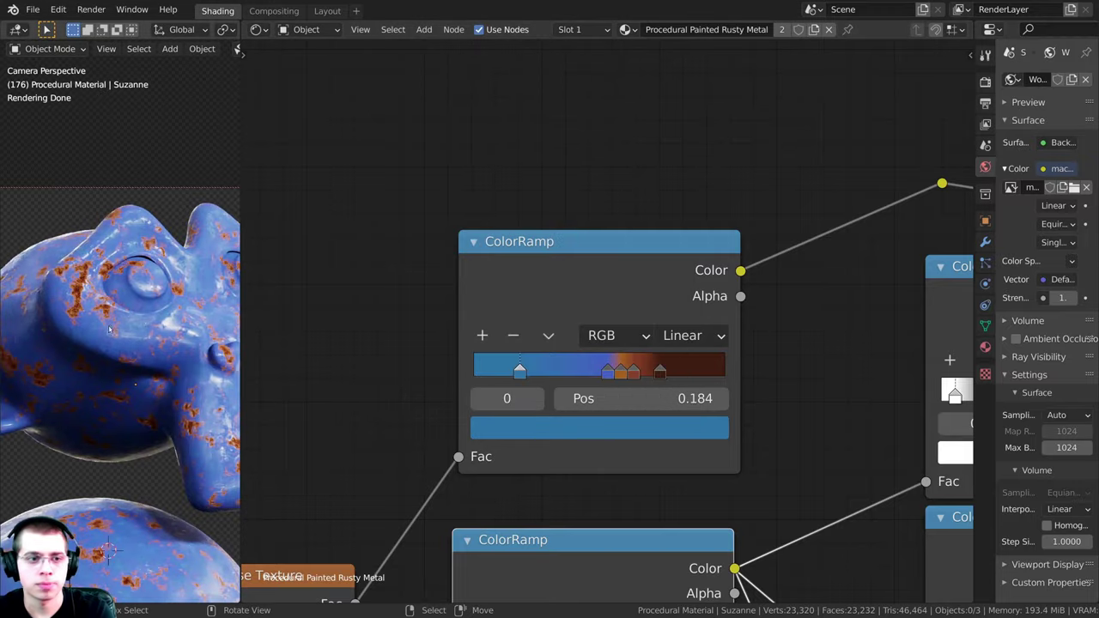
scroll(109, 331, "down", 2)
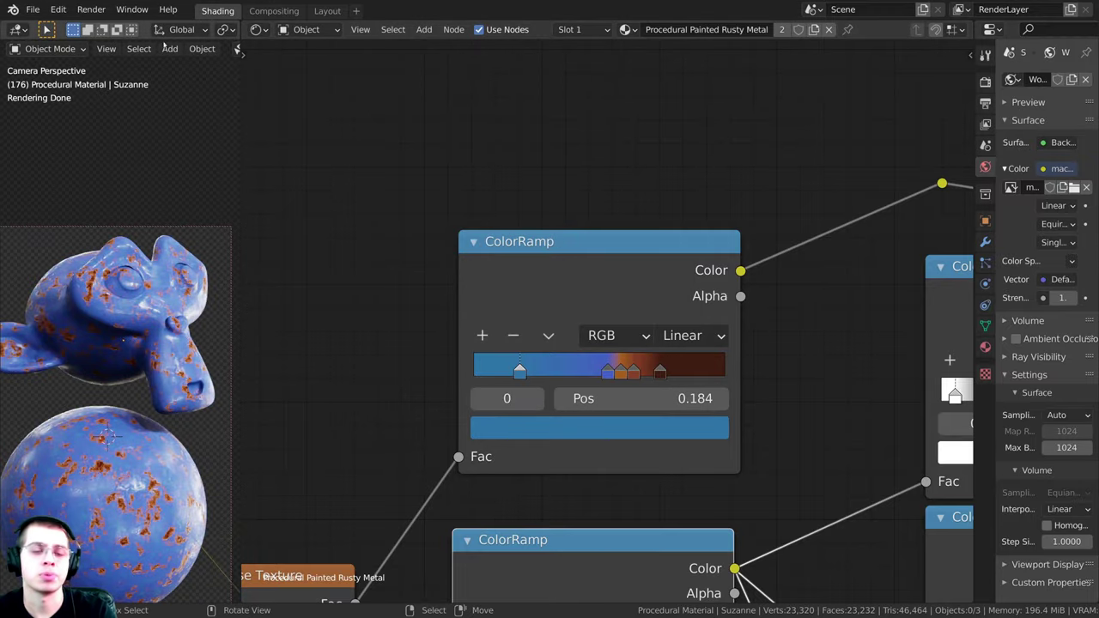
Step: Recolor both blue paint stops in the duplicate ColorRamp to red, with the brighter red stop at position 0.539
middle_click_drag(589, 302, 591, 255)
left_click(608, 323)
left_click(564, 381)
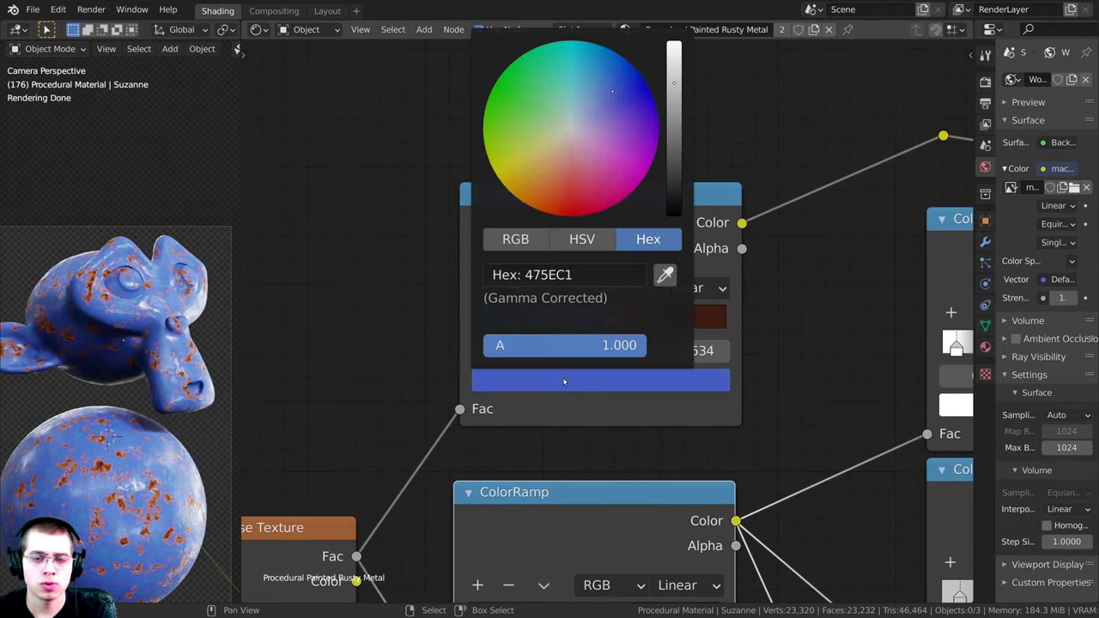
left_click_drag(572, 176, 569, 190)
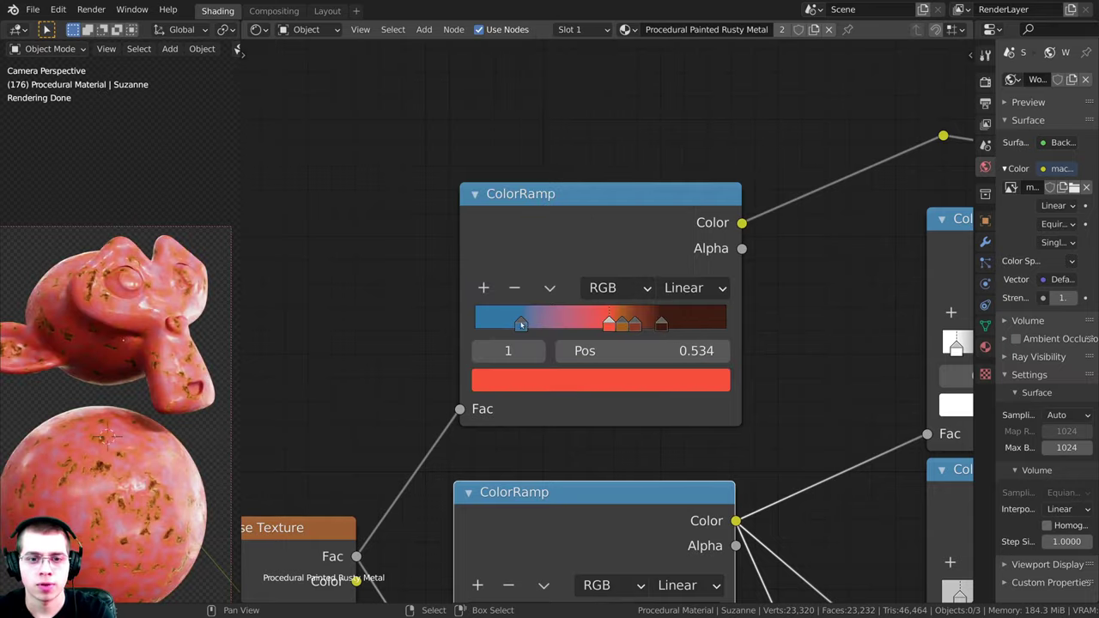
left_click(521, 324)
left_click(562, 381)
left_click_drag(608, 83, 561, 185)
left_click_drag(676, 98, 674, 85)
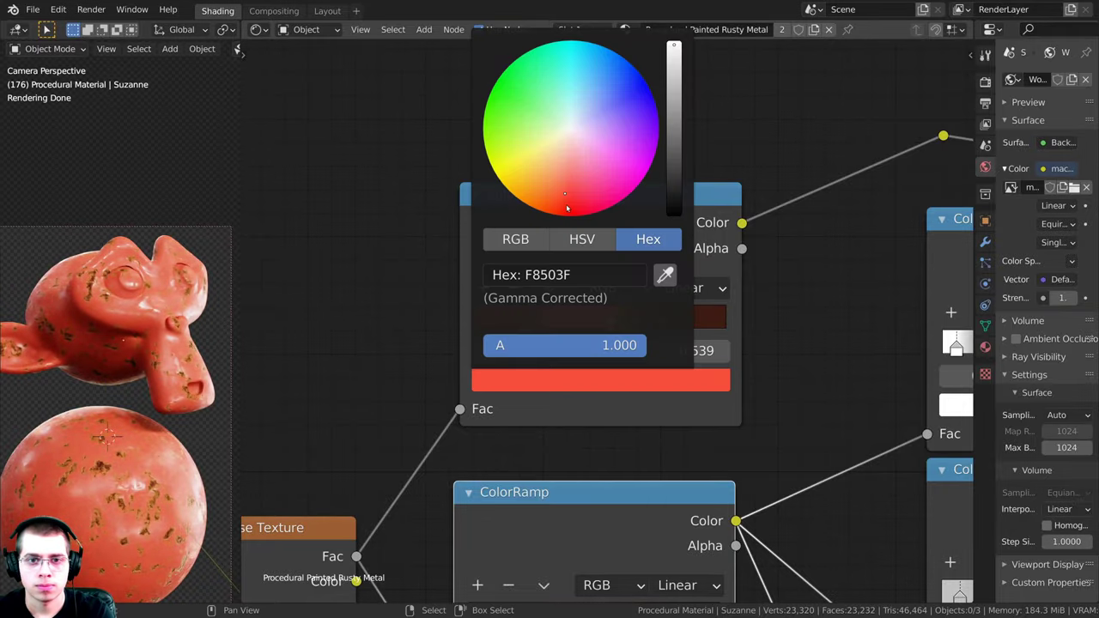
left_click_drag(566, 205, 570, 206)
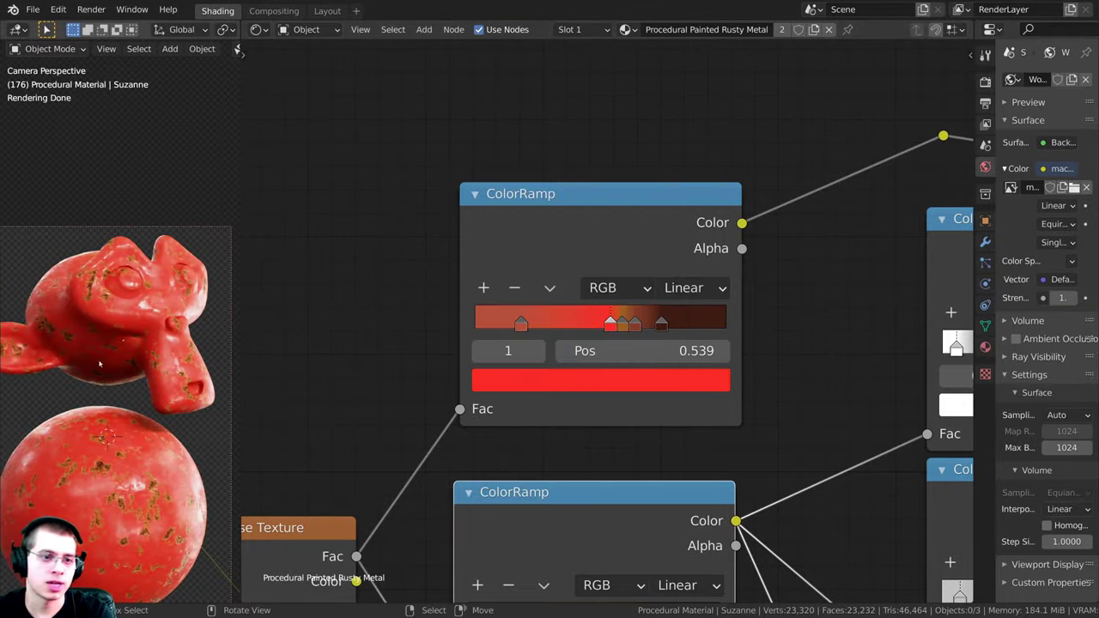
scroll(601, 309, "down", 3)
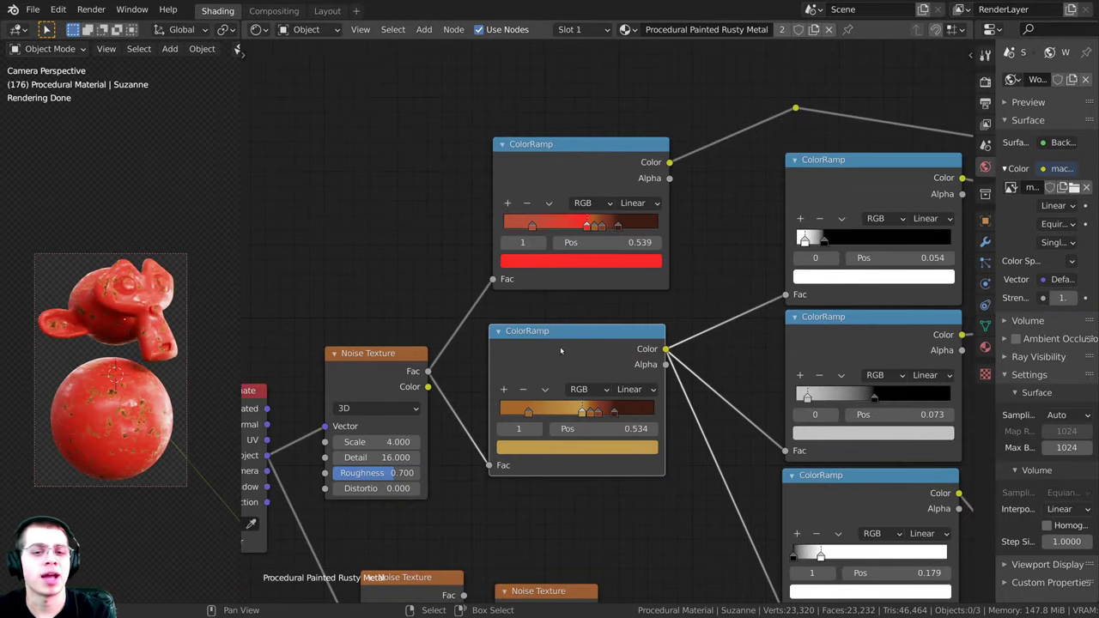
middle_click_drag(656, 356, 615, 378)
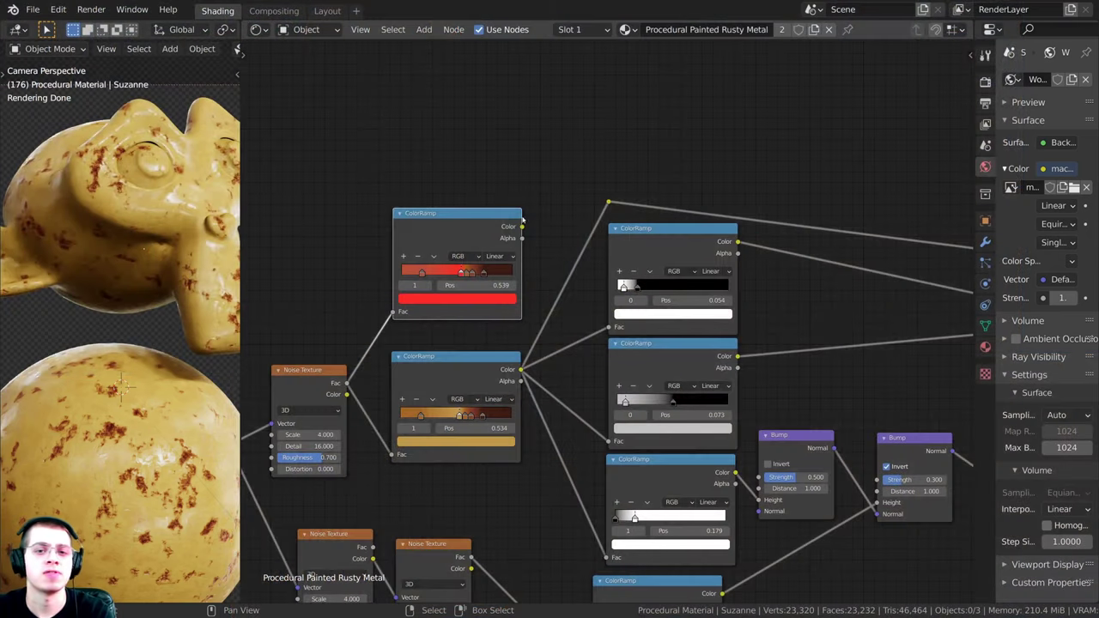
Step: Remove the duplicate red ColorRamp and open the rendered image of the yellow painted material
left_click_drag(496, 229, 506, 233)
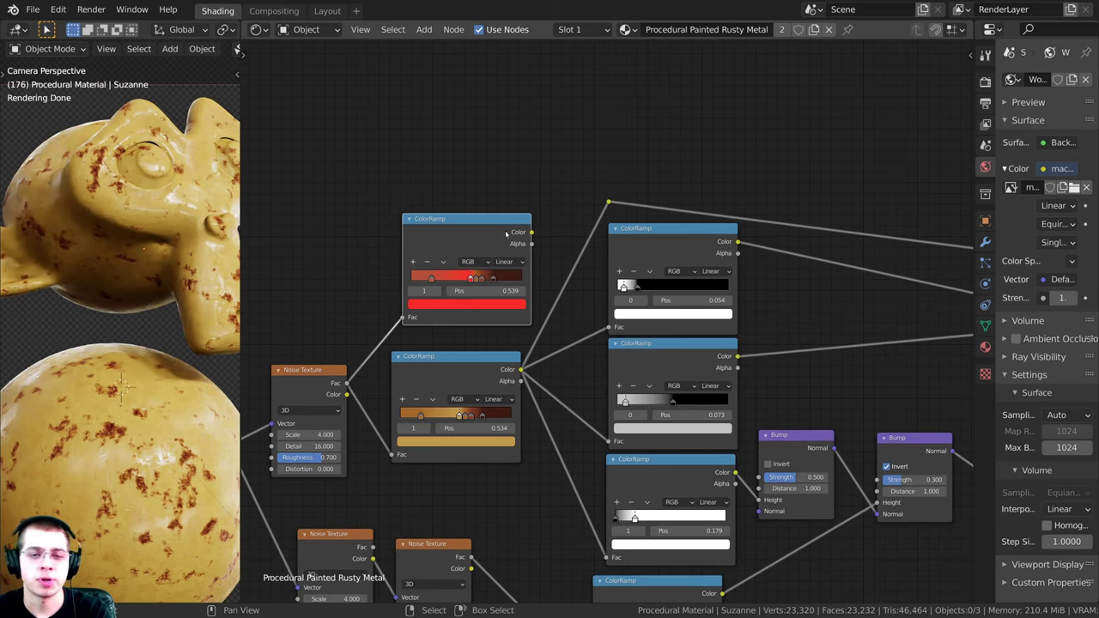
scroll(605, 318, "down", 4)
scroll(669, 321, "down", 1)
middle_click_drag(657, 321, 608, 322)
scroll(611, 321, "up", 2)
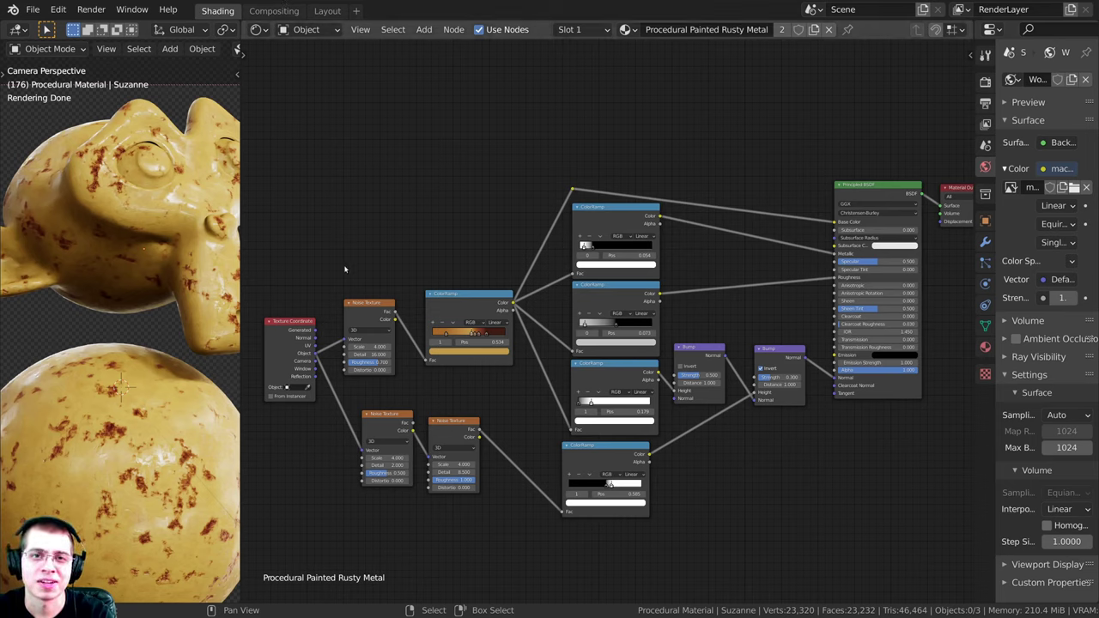
key("F11")
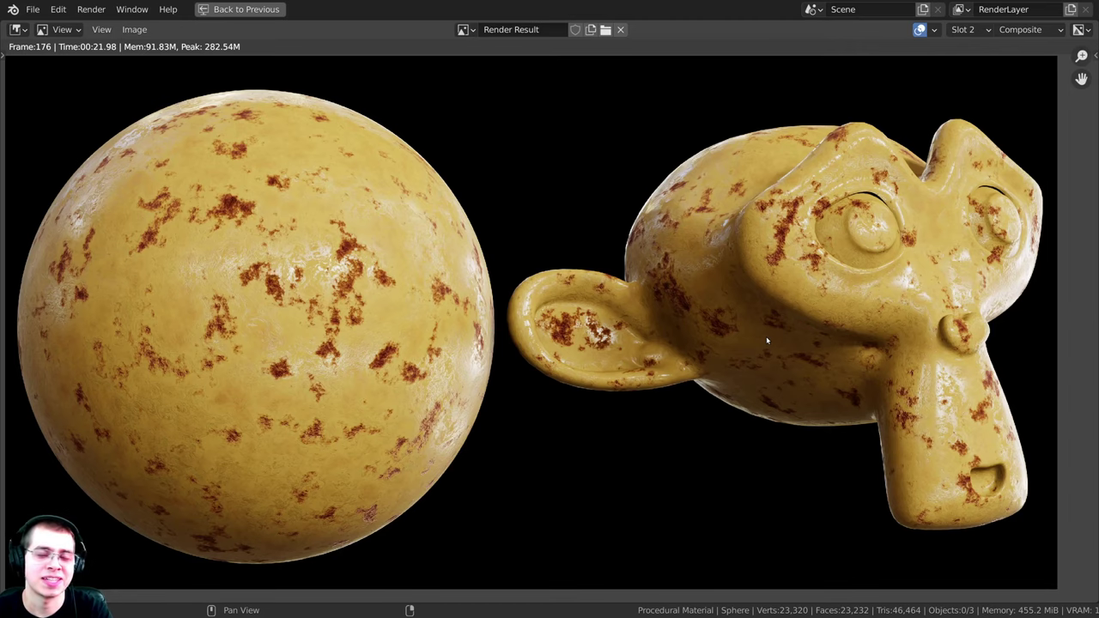